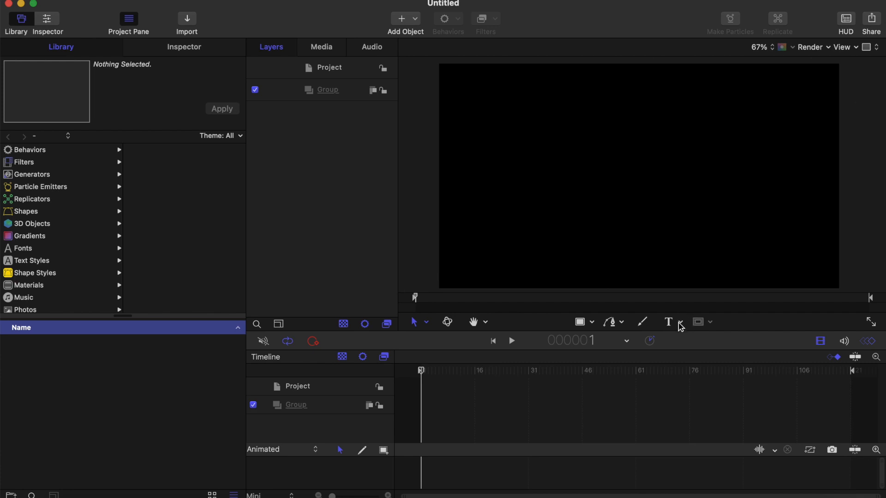
- Draw a text box about 940 px wide in the middle of the canvas and enter THE FINAL IDEAS
click(681, 327)
click(687, 339)
drag(548, 157, 745, 191)
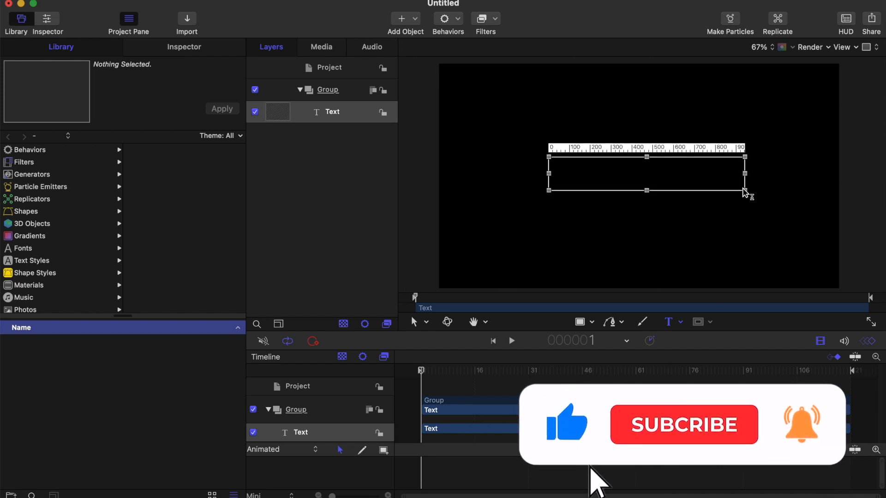
text(THE )
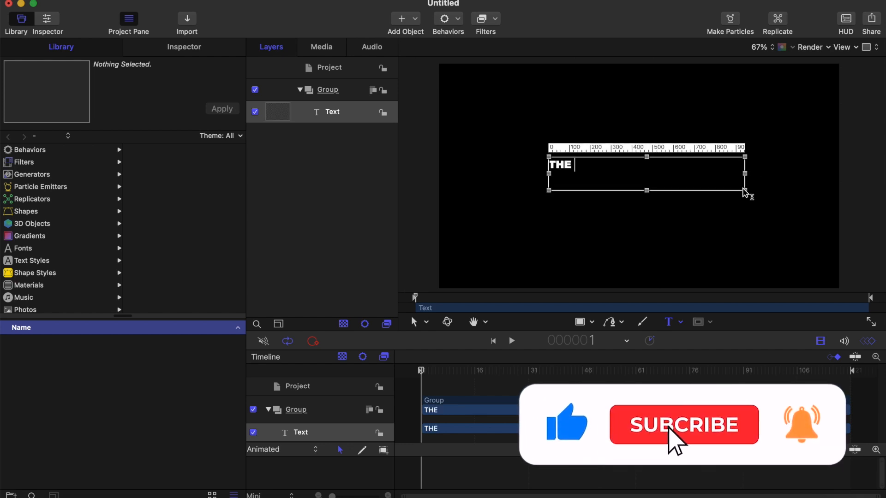
text(FINAL IDEAS)
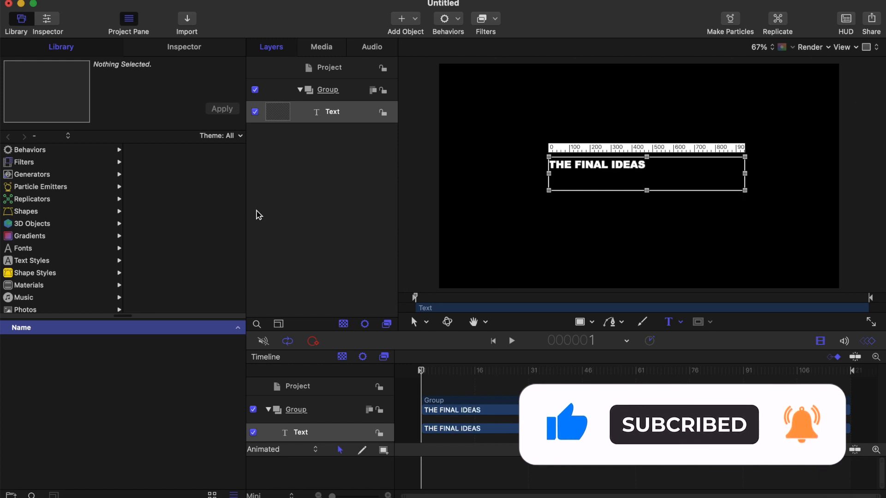
- Set the title's font size to 100 and enlarge its text box to about 1020 px wide so it fits on one line
click(181, 47)
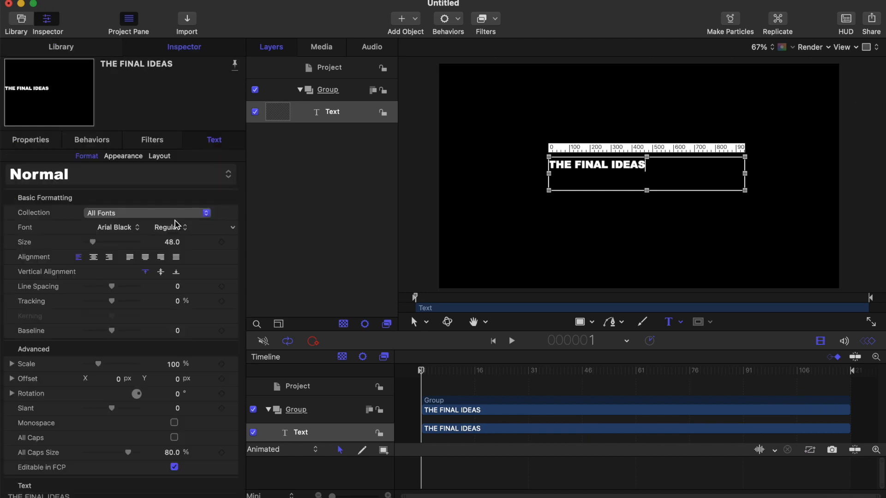
drag(92, 242, 100, 243)
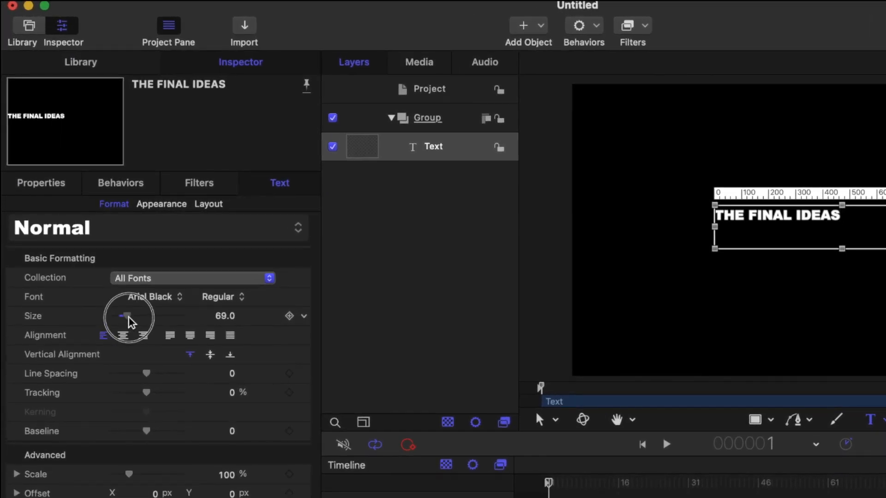
drag(131, 317, 132, 318)
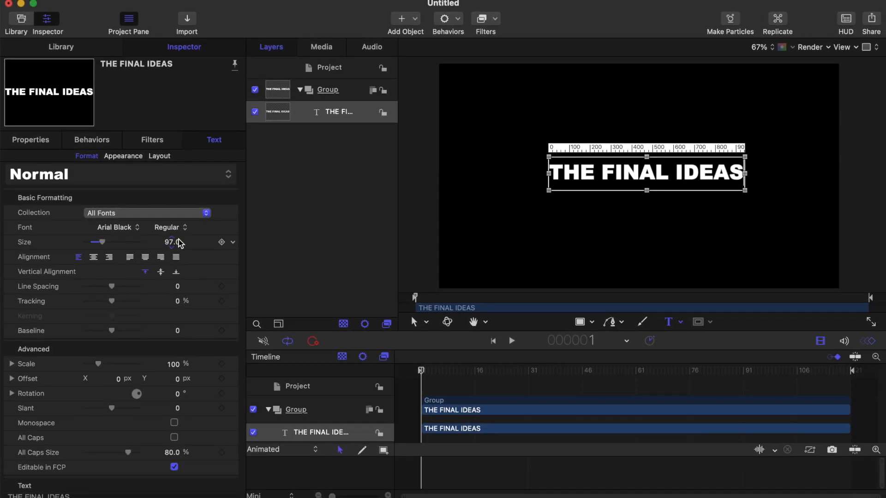
double_click(179, 243)
text(100)
key(Return)
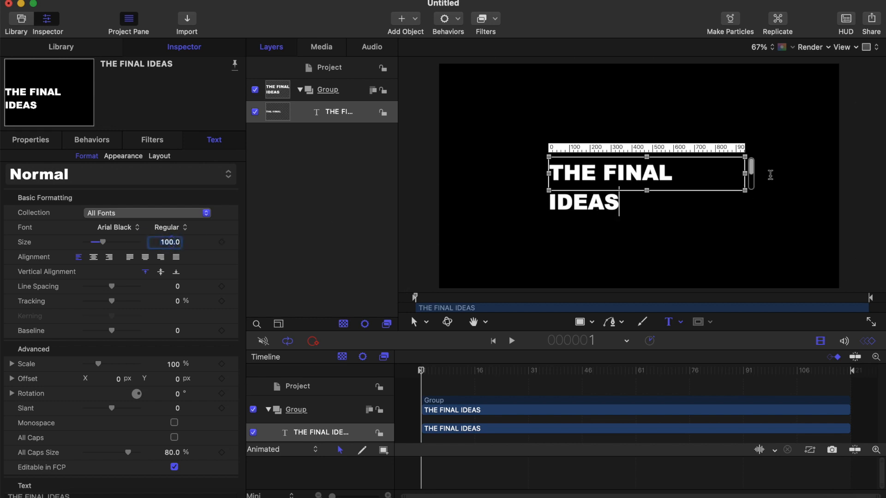
drag(747, 178, 754, 177)
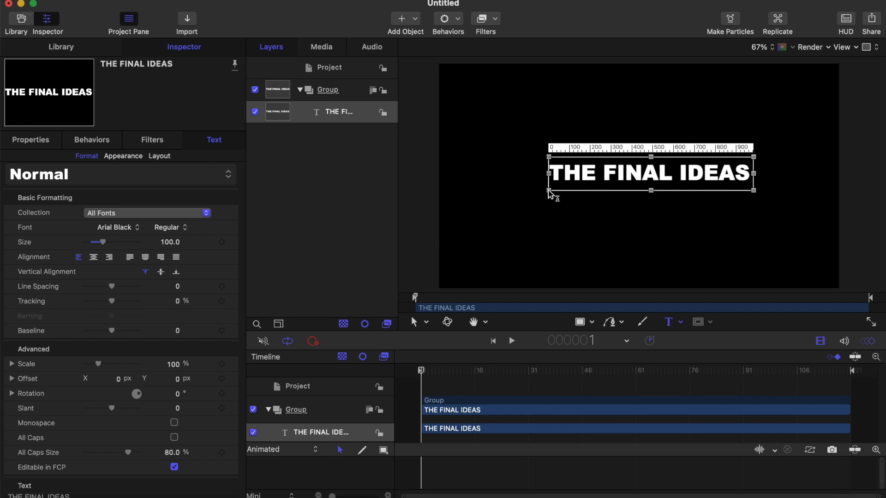
drag(549, 191, 541, 197)
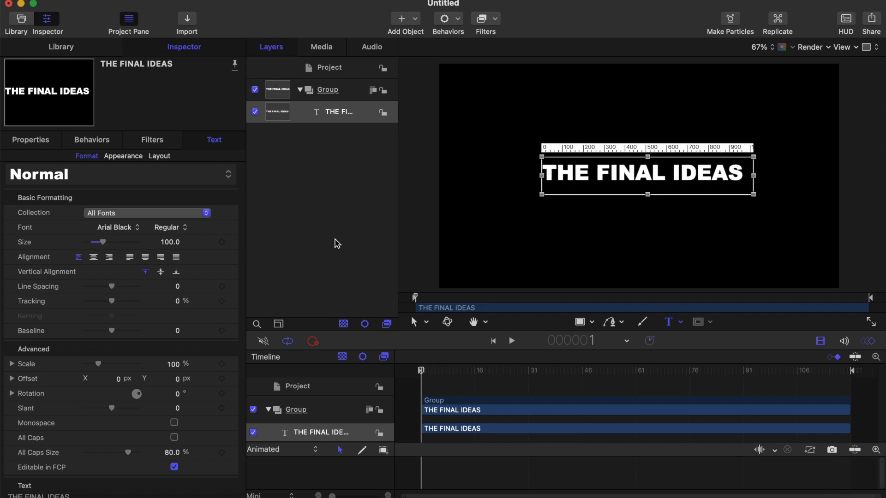
- Reset the title's position to X 0 px and Y 0 px
click(46, 141)
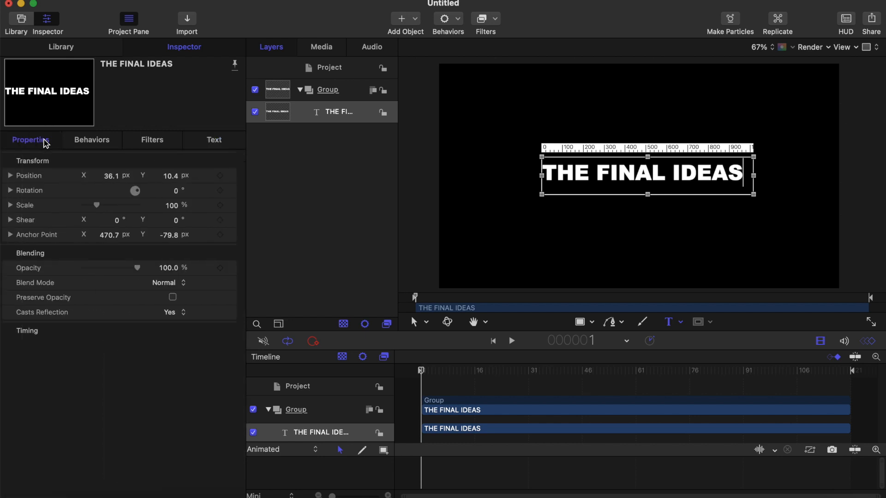
click(232, 177)
click(245, 181)
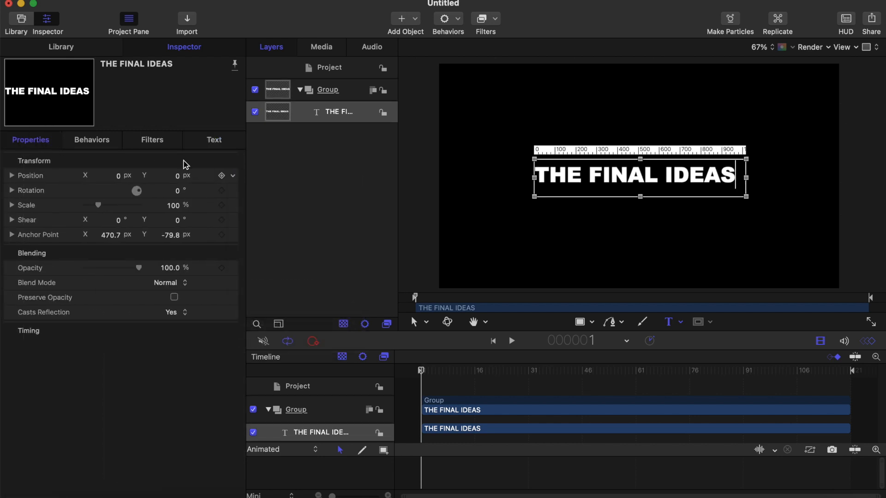
- Centre the title horizontally and vertically within its text box and finish editing the text
click(209, 141)
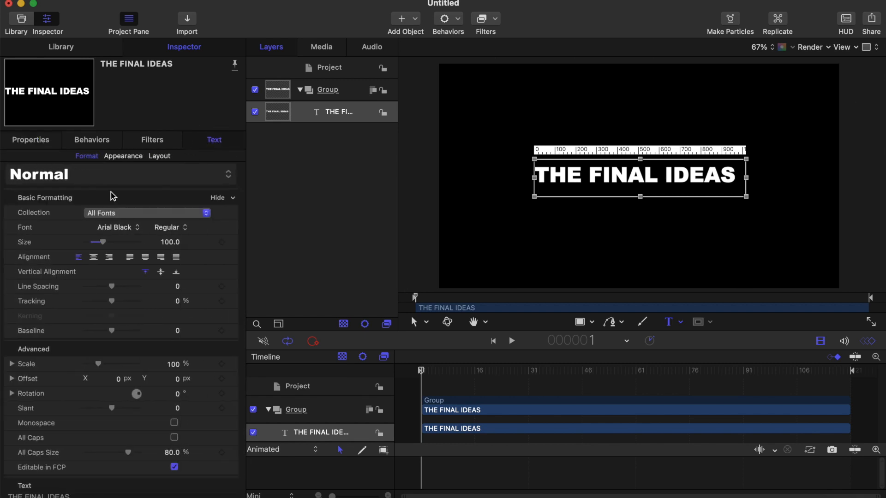
click(94, 258)
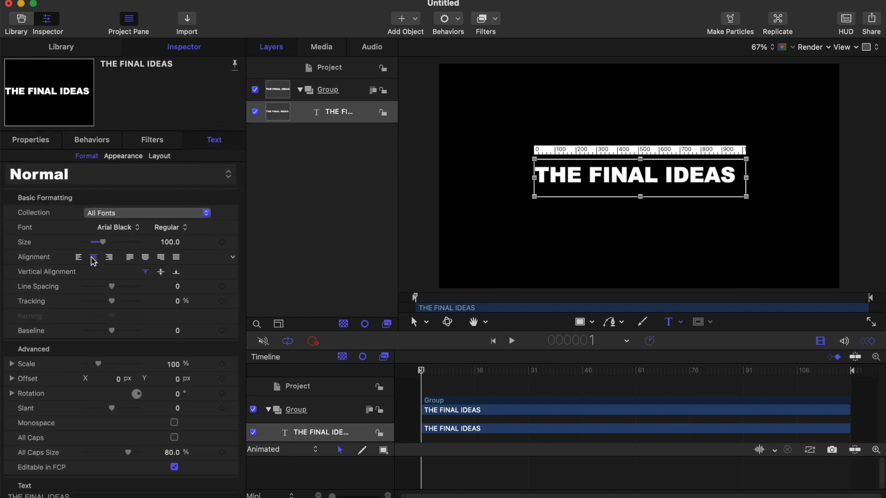
click(160, 272)
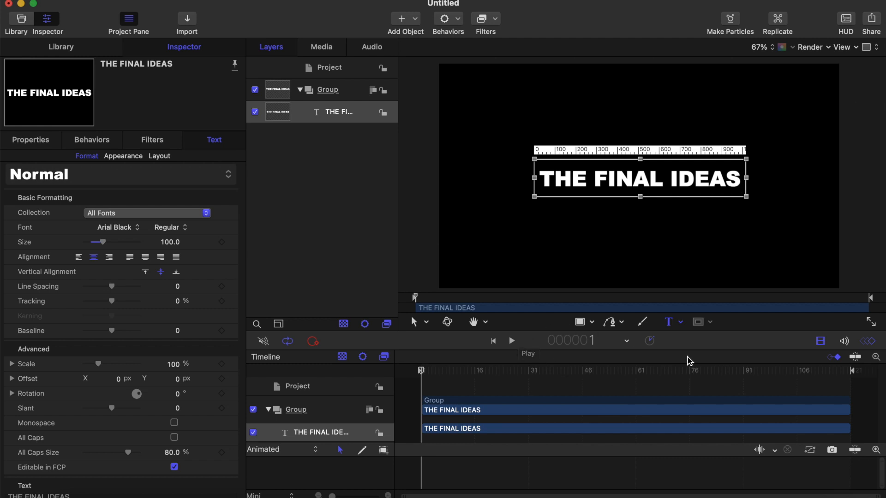
key(Escape)
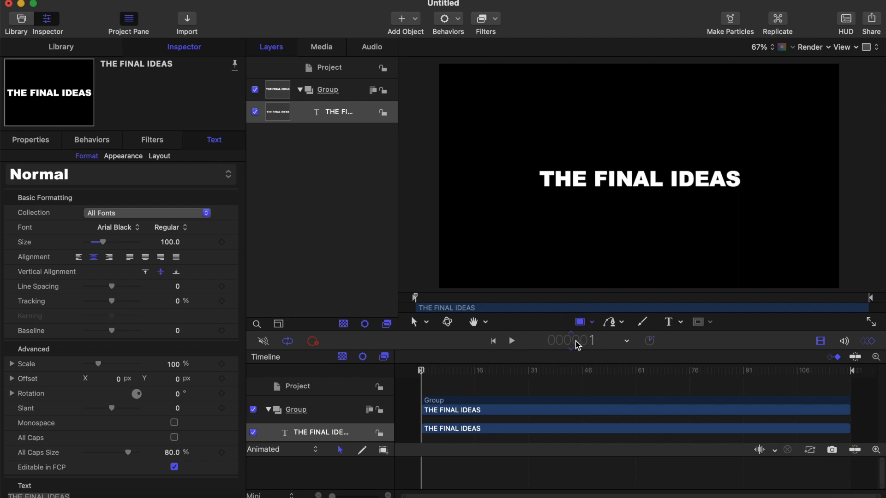
- Duplicate the THE FINAL IDEAS text layer and raise the copy to a Y position of 101 px
click(349, 116)
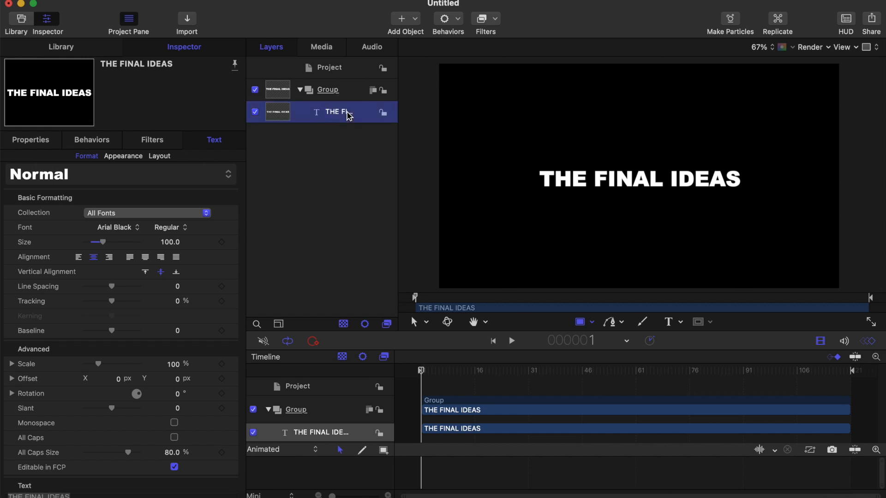
key(super+d)
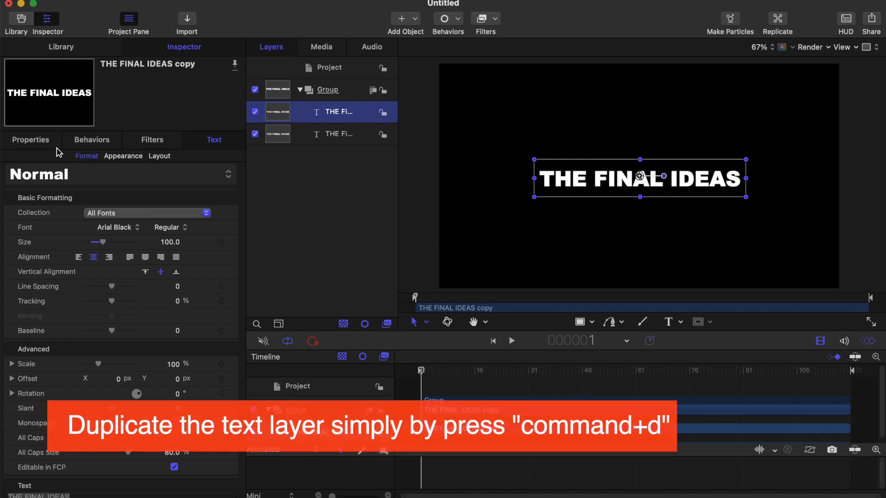
click(43, 141)
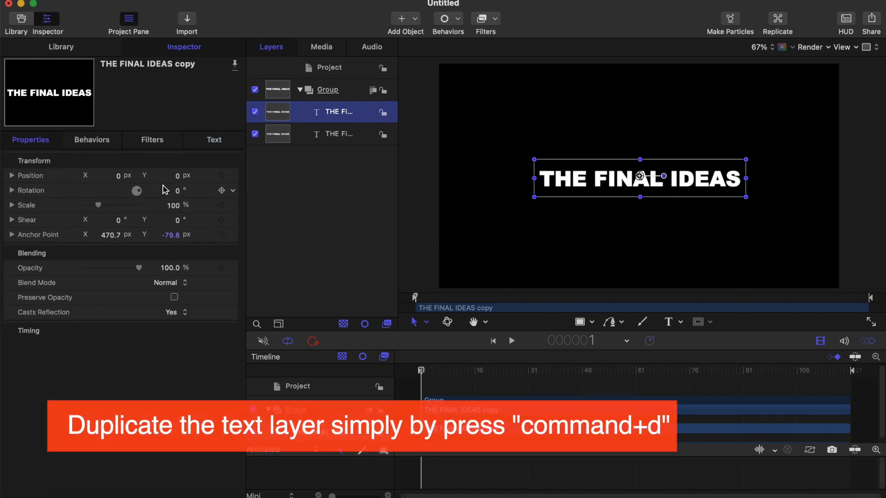
drag(178, 176, 222, 176)
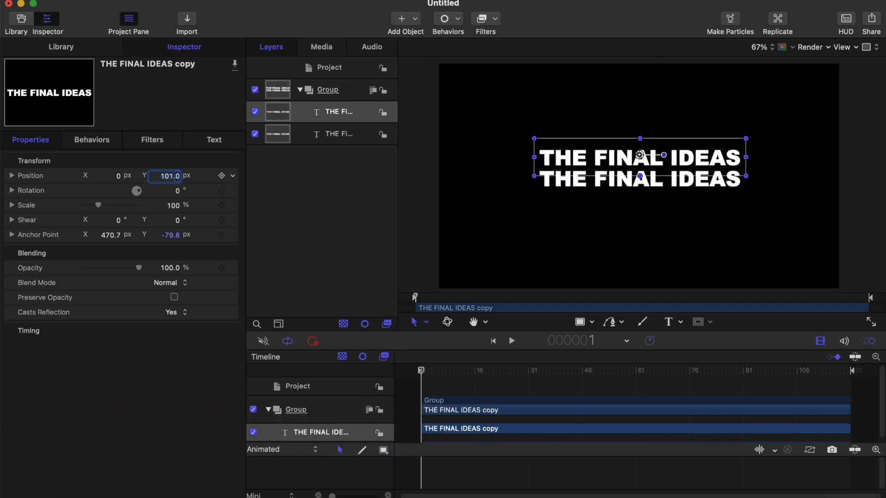
- Turn the copied text into an outline only, with its face disabled and the outline coloured Snow
click(226, 139)
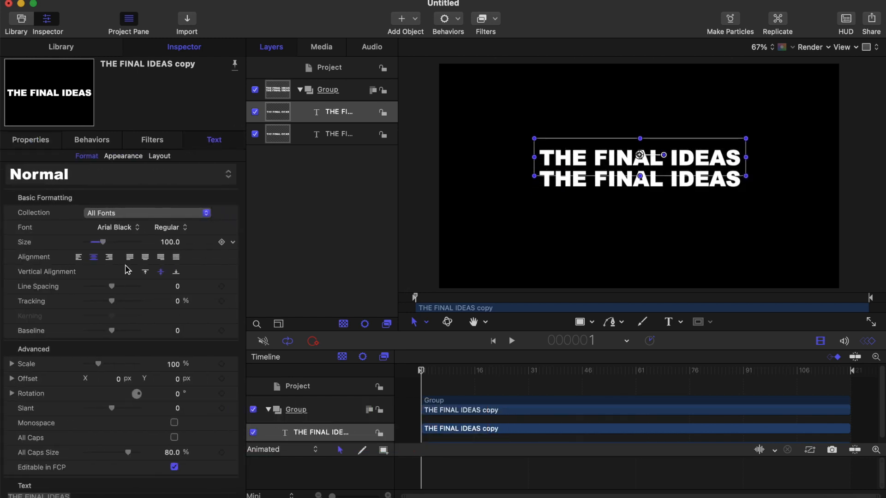
click(122, 157)
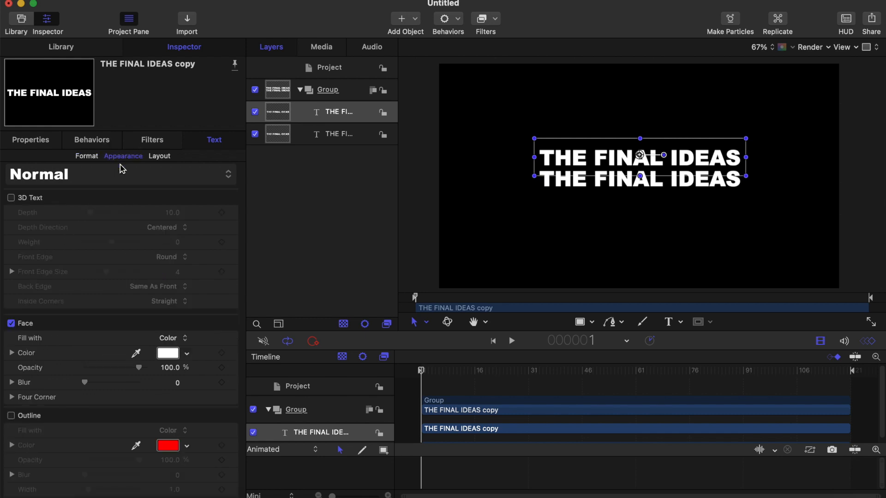
click(11, 416)
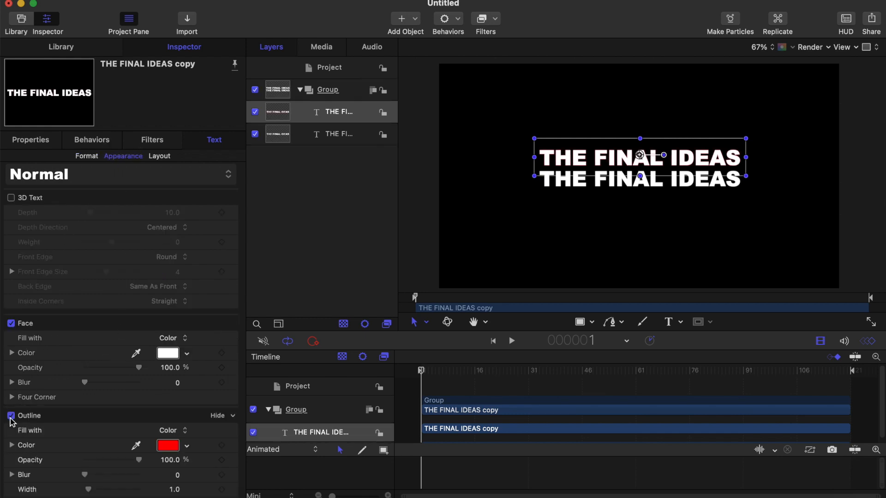
click(11, 323)
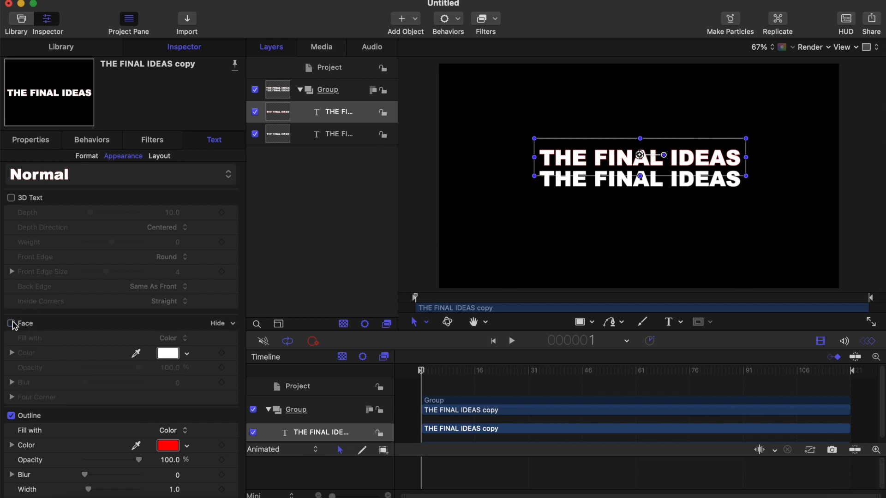
click(168, 445)
click(90, 302)
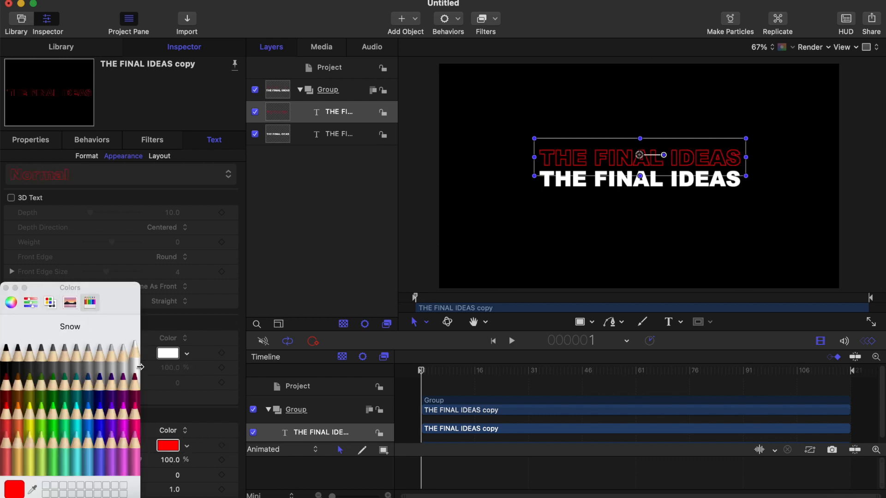
click(134, 365)
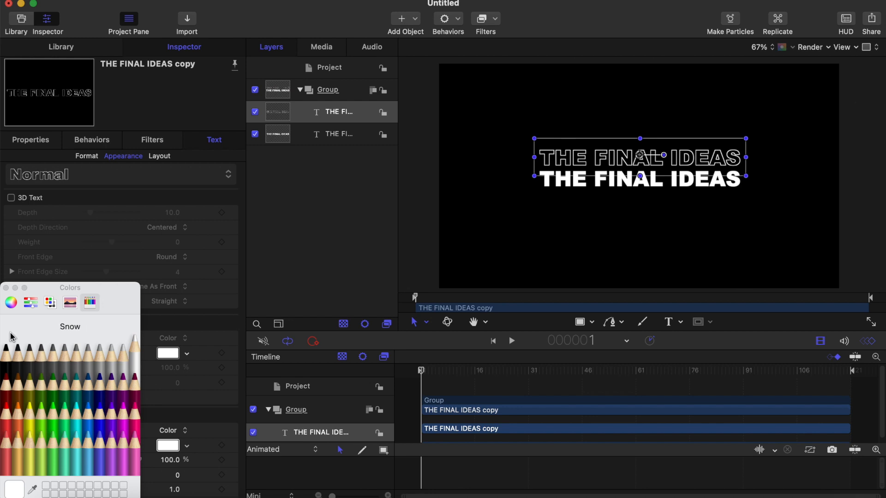
click(6, 288)
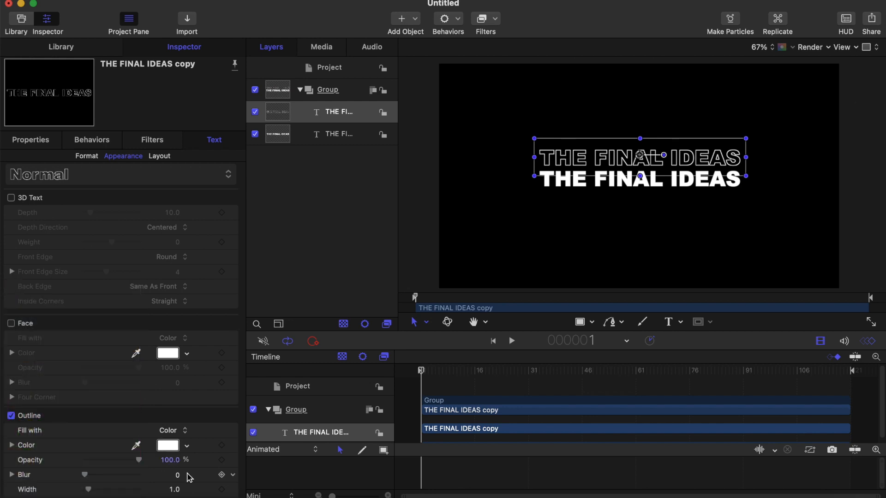
- Set the copied text's outline width to 2, keeping the playhead at the first frame
scroll(170, 416, down, 3)
click(175, 425)
text(2)
key(Return)
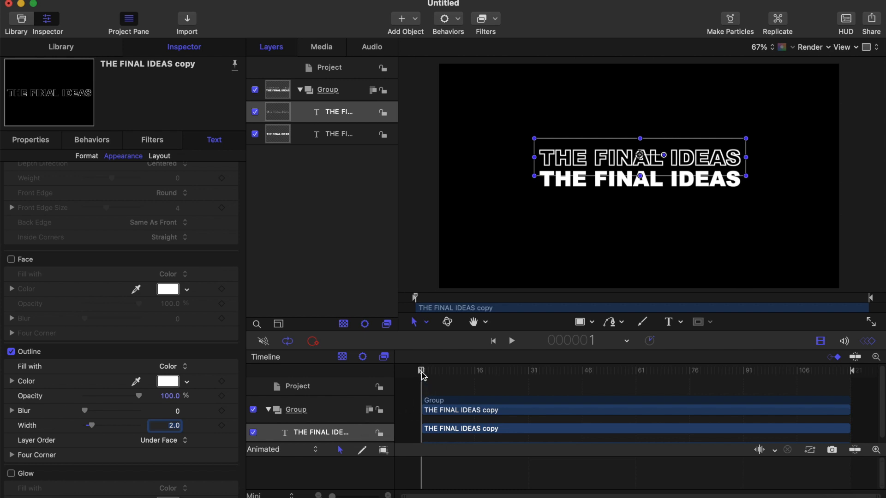
mouse_move(422, 374)
mouse_down()
mouse_move(461, 376)
mouse_move(416, 374)
mouse_up()
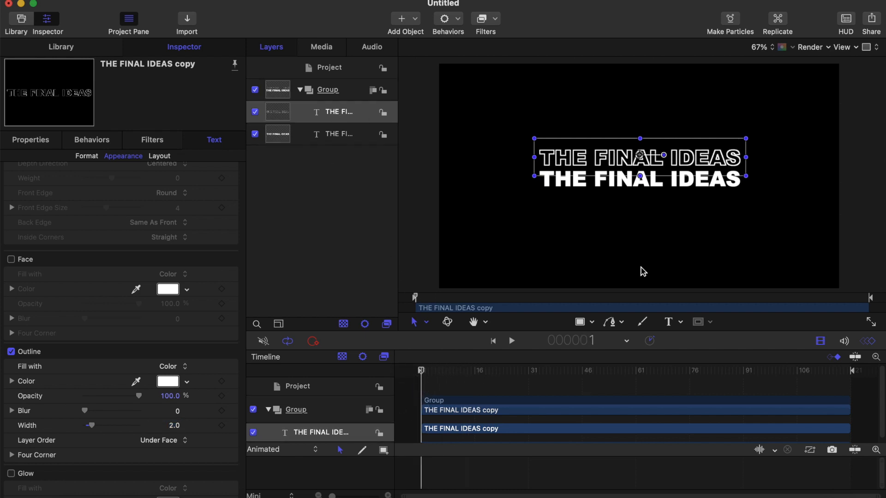
- Draw a wide white rectangle covering the upper half of the outlined text, slightly wider than the title
click(585, 323)
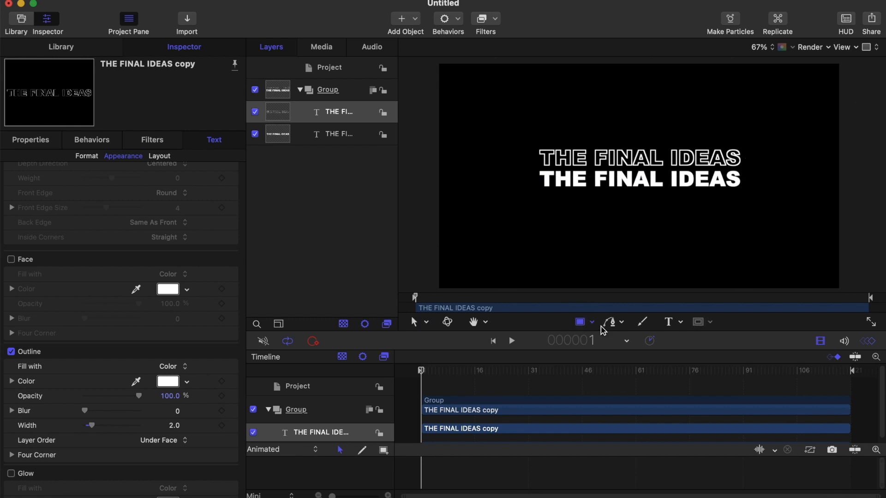
click(592, 322)
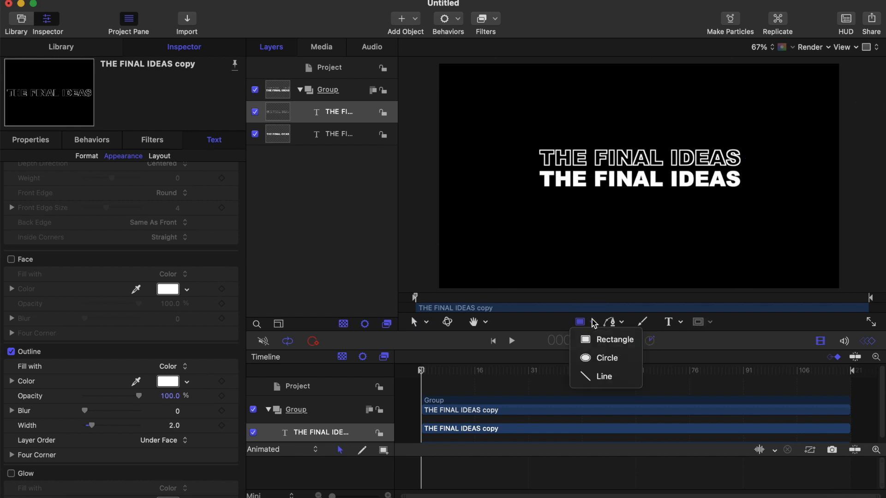
click(598, 339)
scroll(565, 174, up, 5)
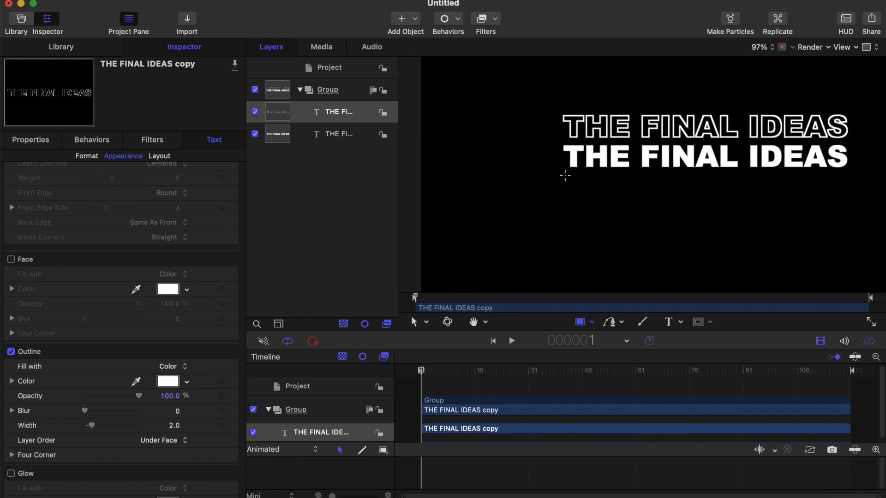
scroll(565, 175, up, 2)
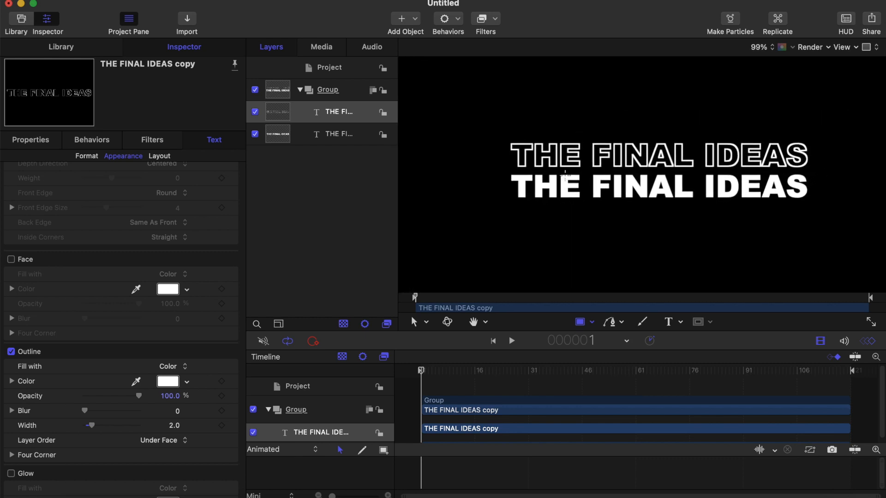
scroll(565, 175, right, 2)
scroll(565, 175, up, 2)
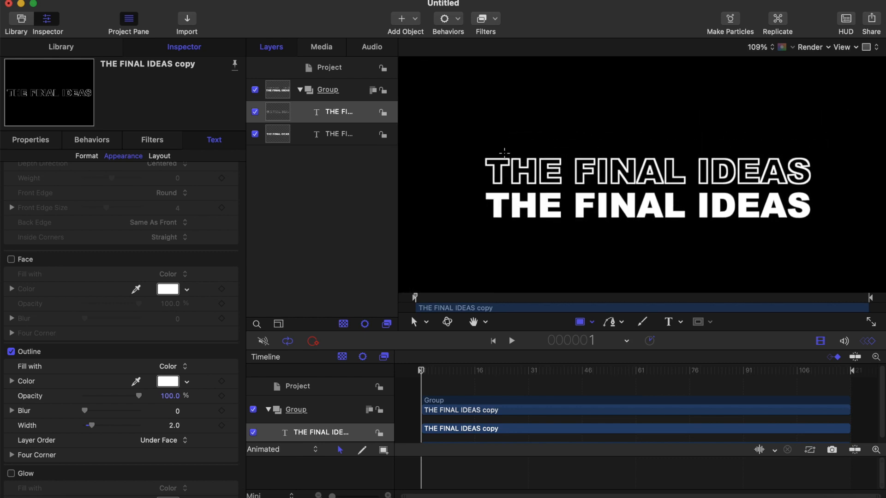
mouse_move(475, 151)
mouse_down()
mouse_move(704, 179)
mouse_move(808, 179)
mouse_move(823, 171)
mouse_move(820, 154)
mouse_move(821, 171)
mouse_up()
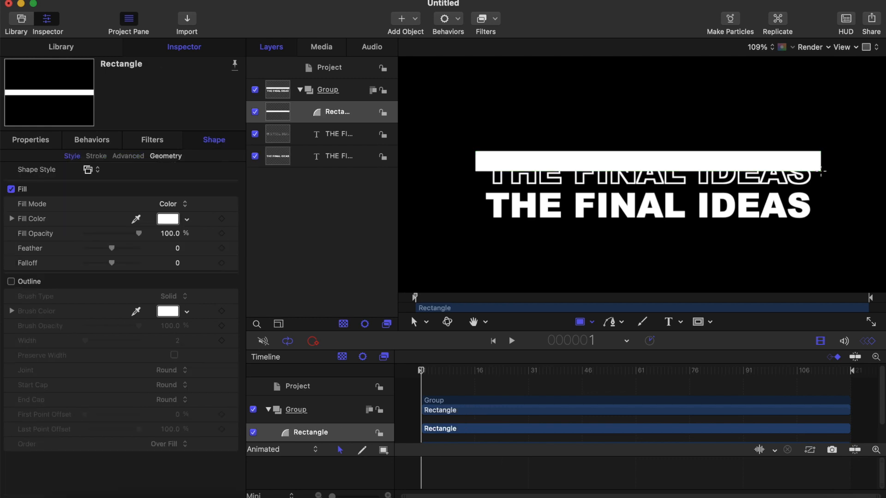
- Add an image mask to the outlined THE FINAL IDEAS copy and use the white rectangle as its mask source
click(335, 137)
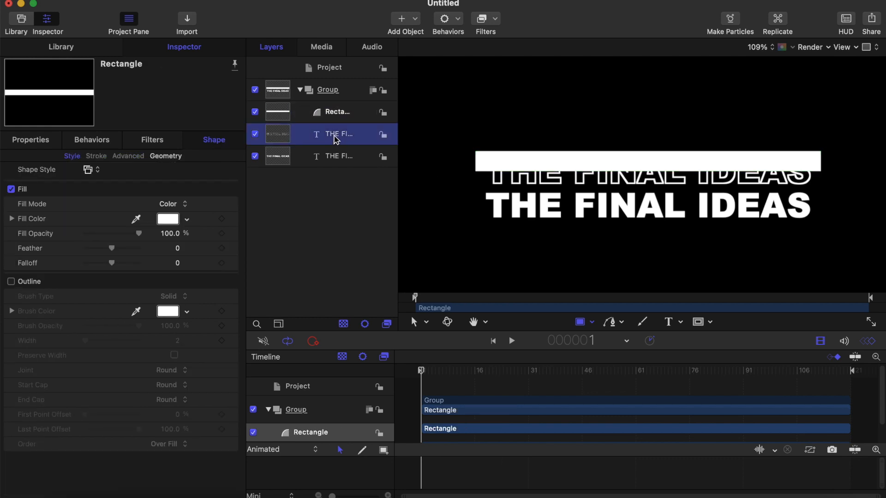
right_click(334, 136)
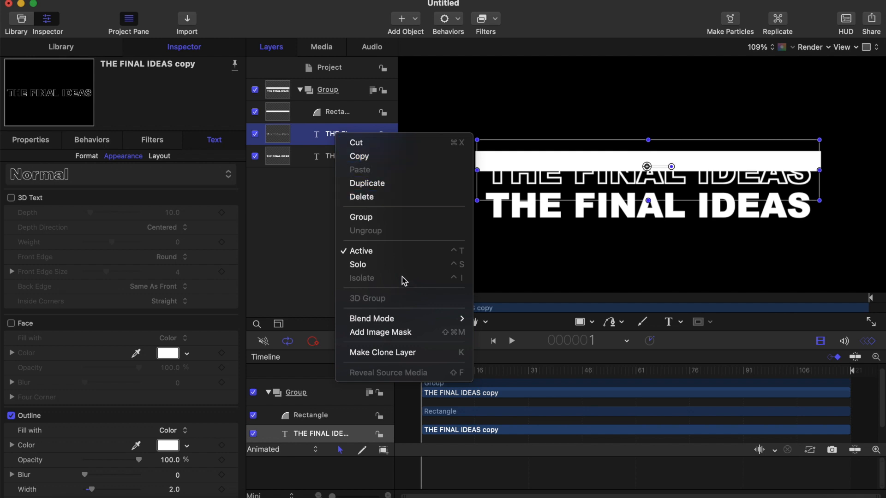
click(403, 332)
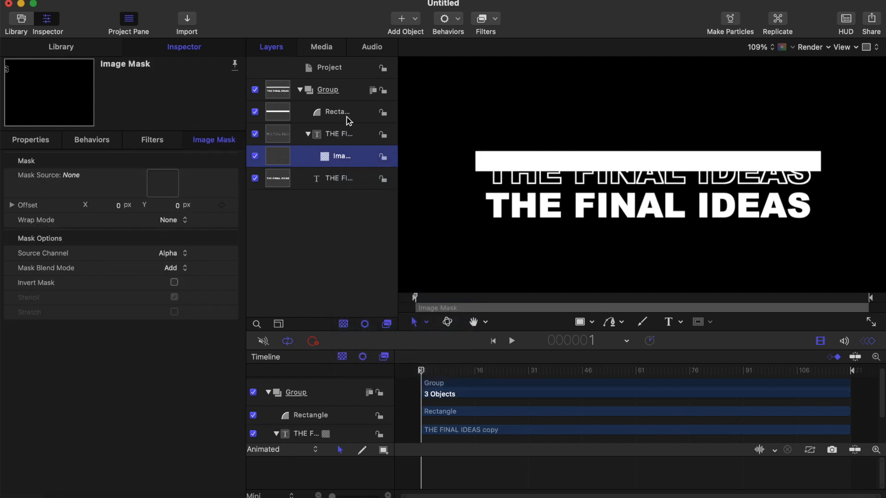
drag(347, 117, 178, 187)
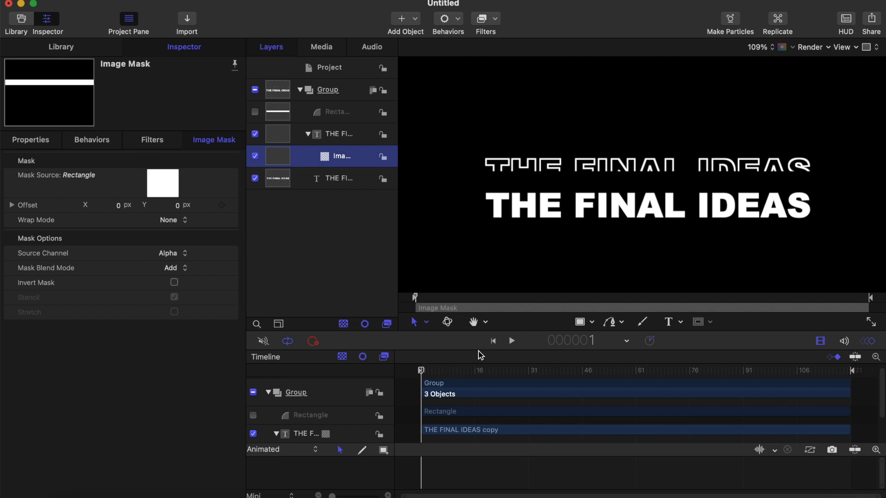
drag(424, 373, 404, 375)
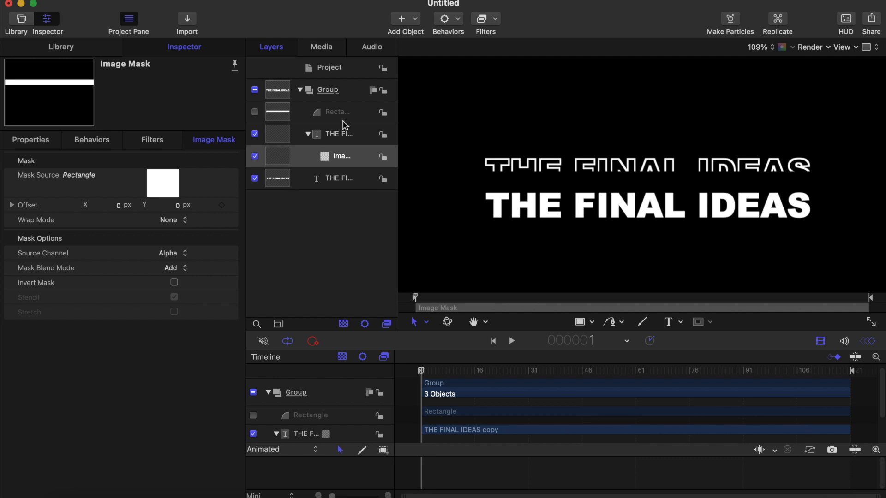
- Group the rectangle with the masked outlined text copy and collapse the new group in the layer list
click(345, 135)
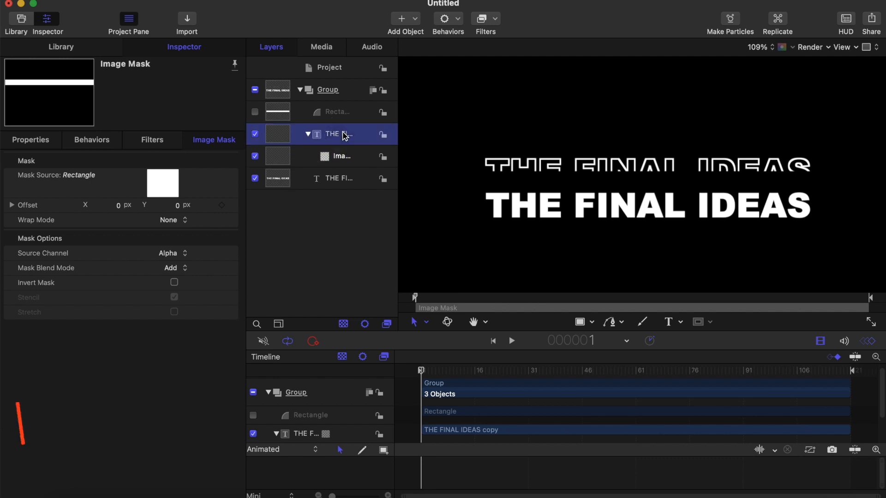
shift+click(344, 113)
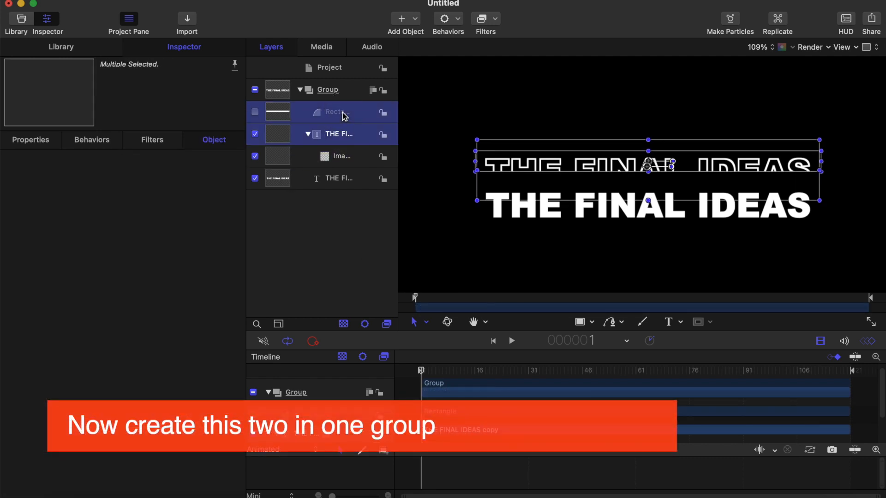
right_click(345, 112)
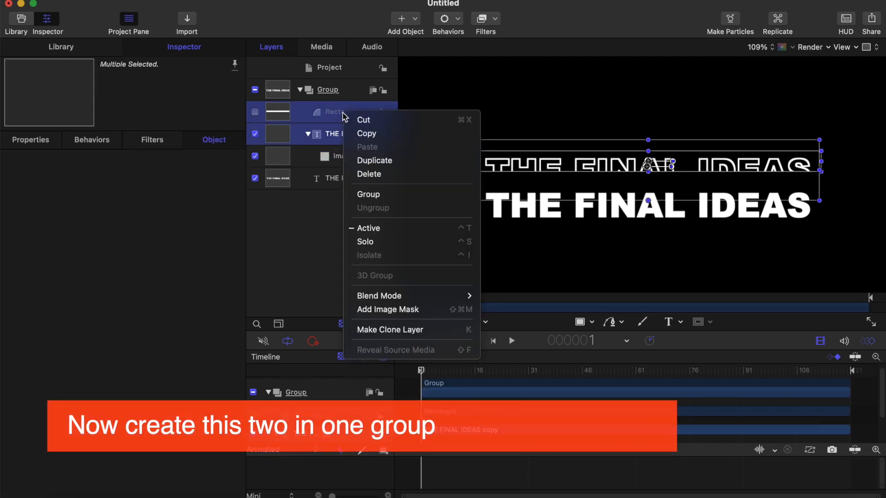
click(391, 195)
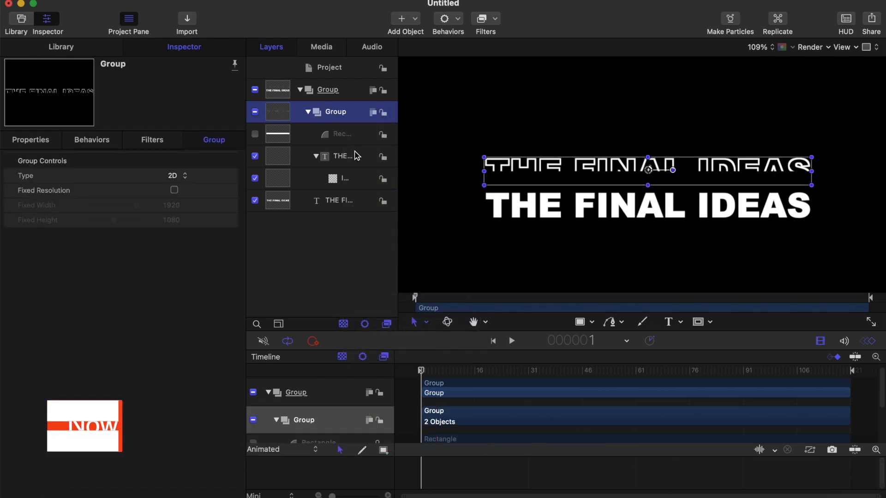
click(308, 112)
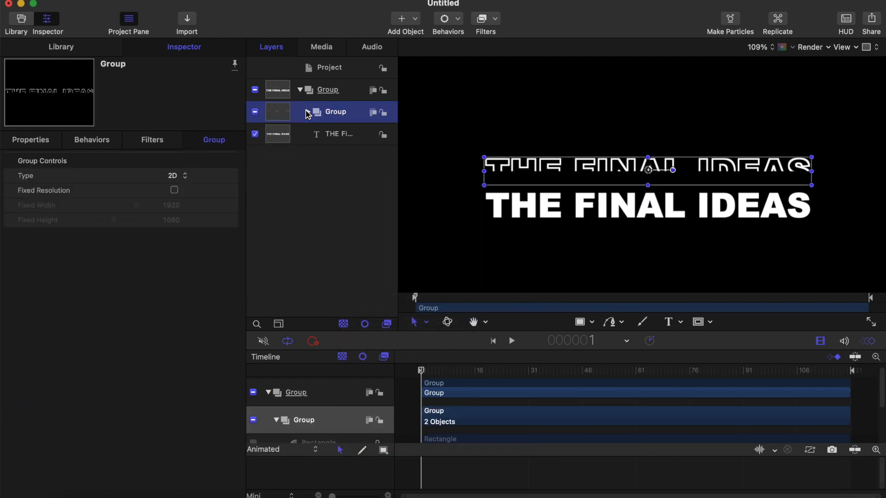
- Duplicate the outlined text group beneath the solid text layer and set the copy's Y position to -107.1 px
double_click(351, 111)
key(super+d)
drag(354, 114, 352, 169)
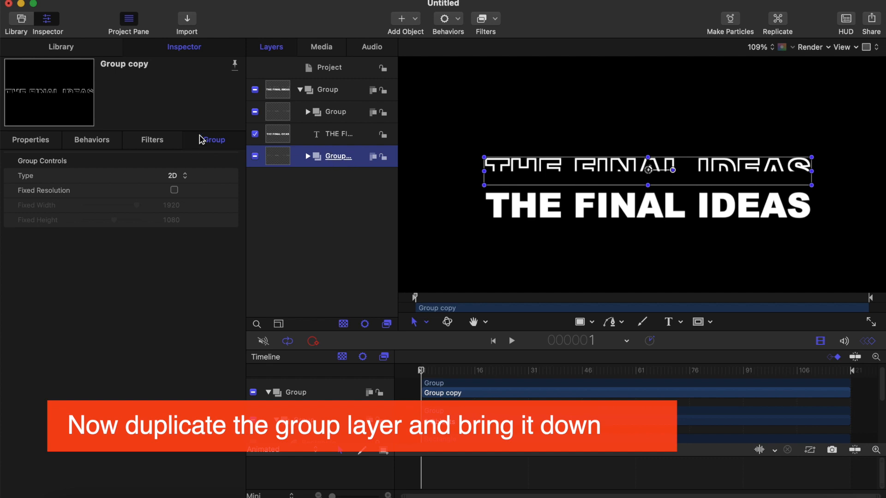
click(30, 139)
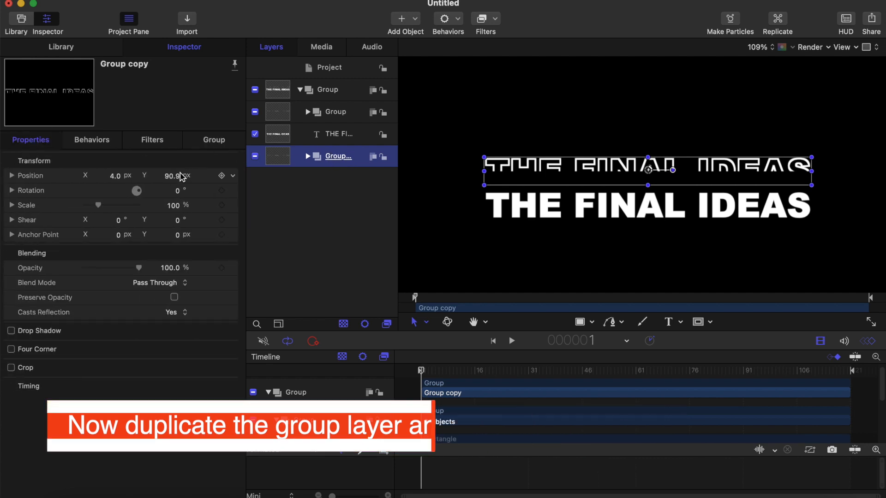
drag(173, 180, 314, 128)
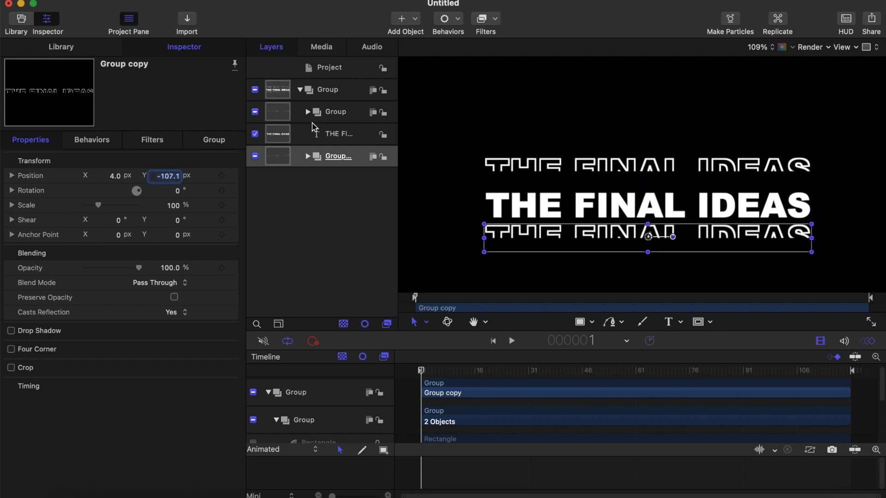
- Invert the image mask on the outlined text inside the duplicated group
click(307, 156)
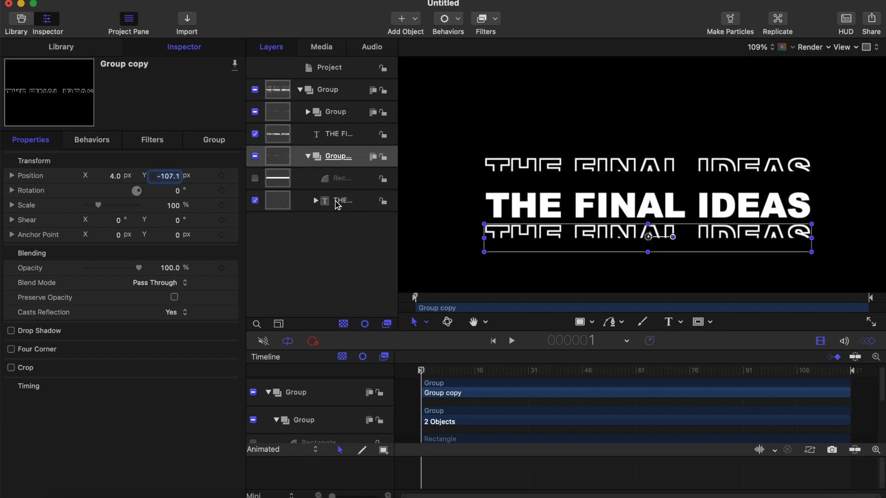
click(316, 201)
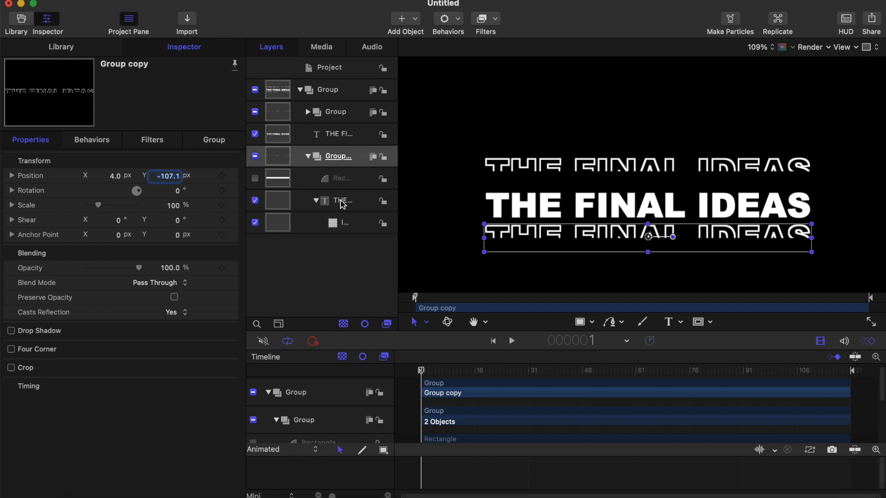
click(345, 224)
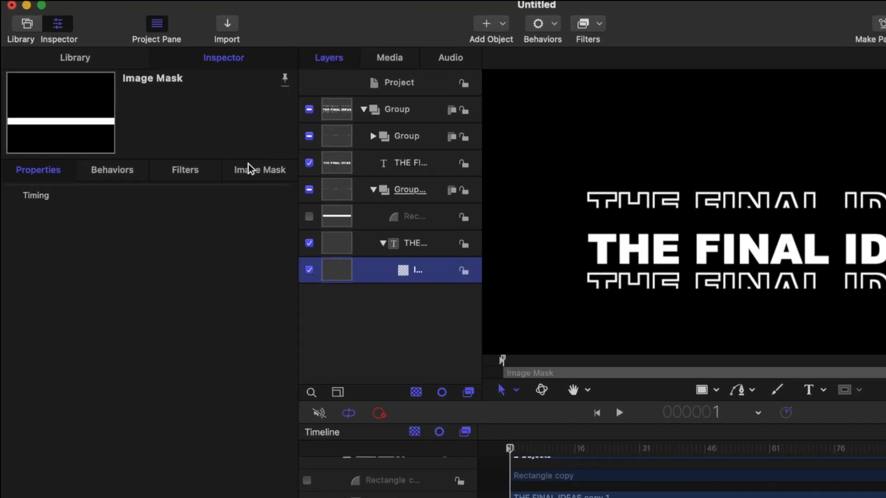
click(208, 139)
click(175, 283)
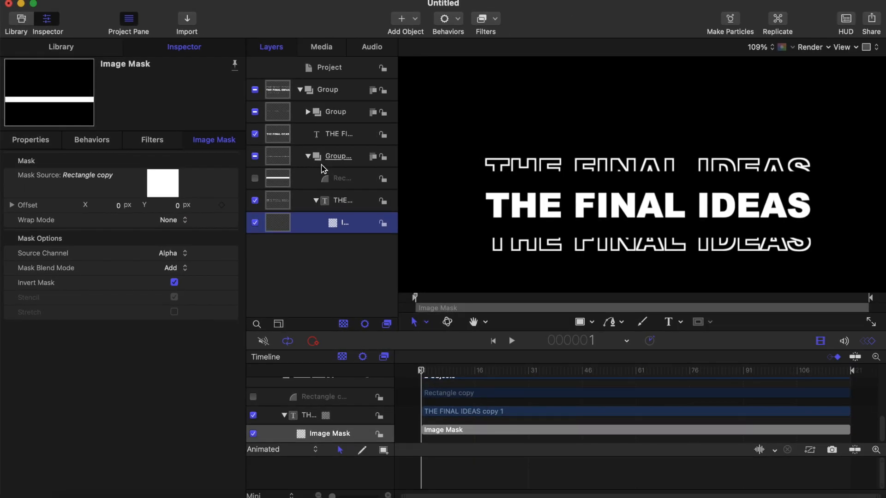
- Collapse the duplicated group and set its Y position to -70.1 px
click(308, 158)
click(334, 161)
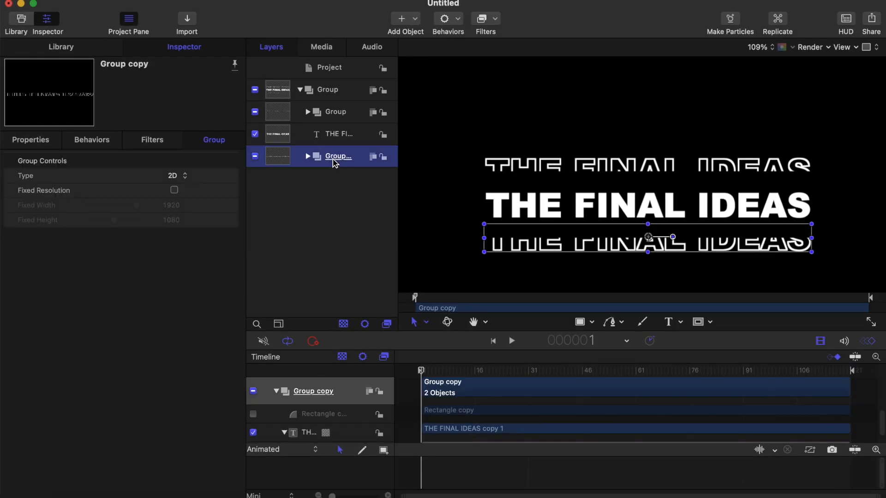
click(14, 140)
drag(167, 176, 170, 176)
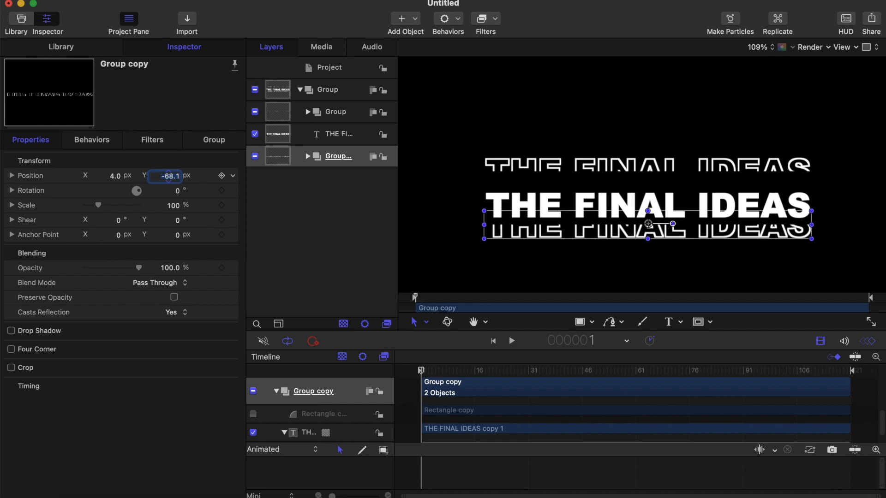
drag(169, 176, 167, 176)
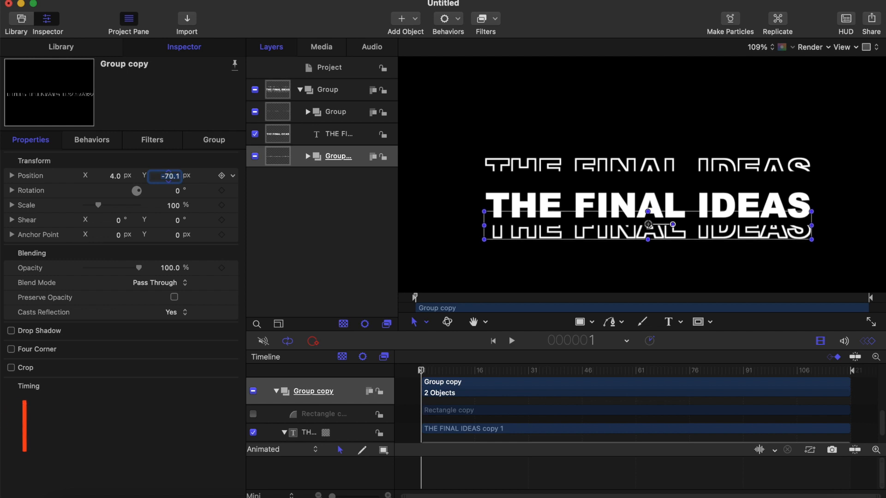
- Set the Y position of the original outlined text group to 57.9 px, bringing it closer to the solid title
click(308, 113)
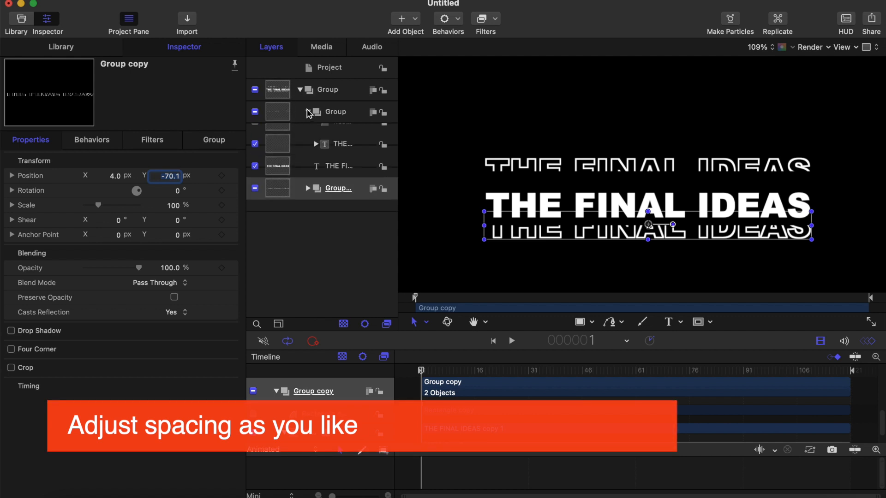
click(318, 117)
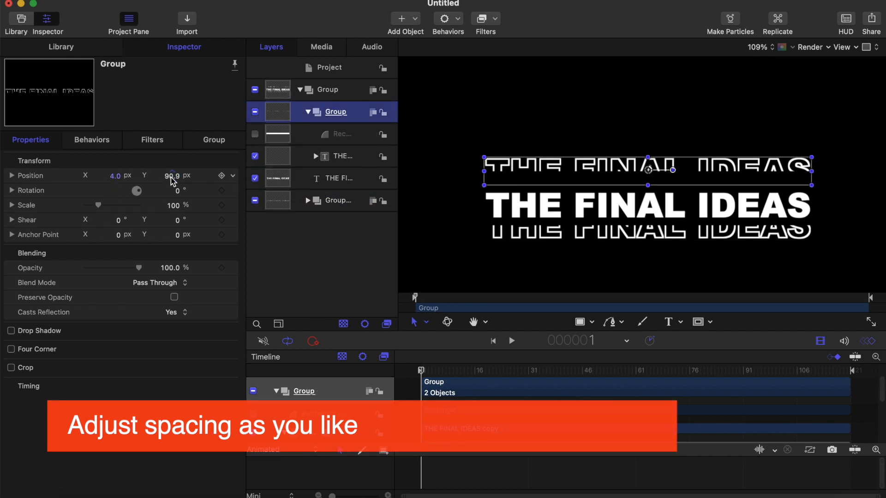
drag(170, 176, 167, 176)
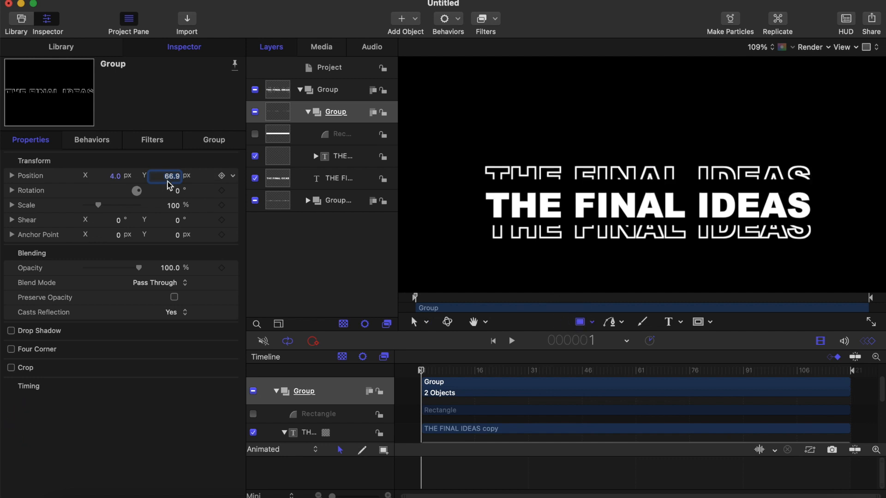
drag(168, 177, 165, 177)
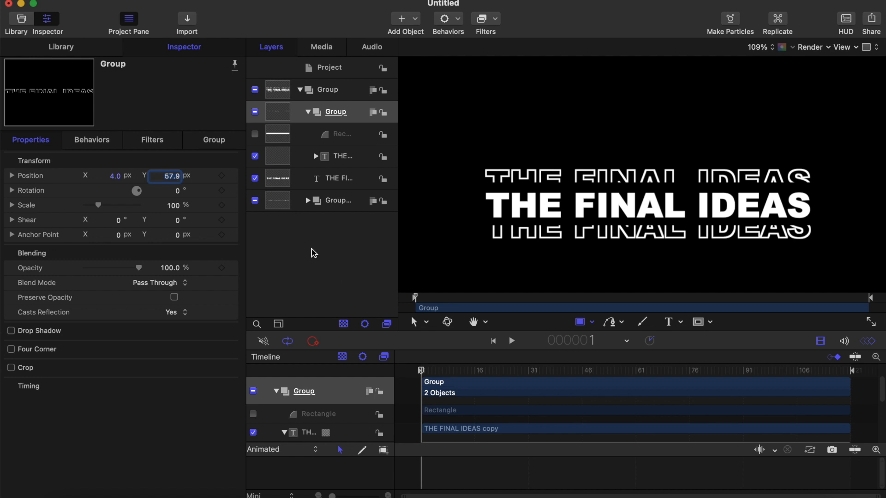
- Collapse the upper outlined text group and rename it Top
click(313, 113)
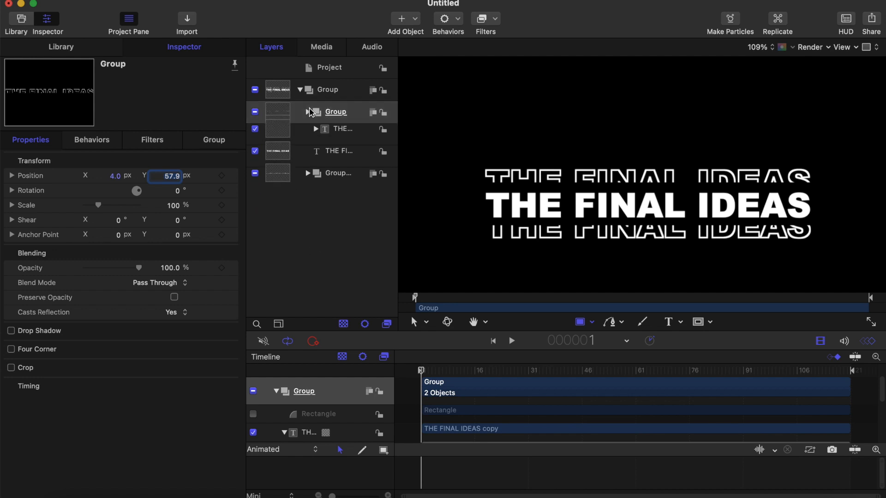
click(336, 114)
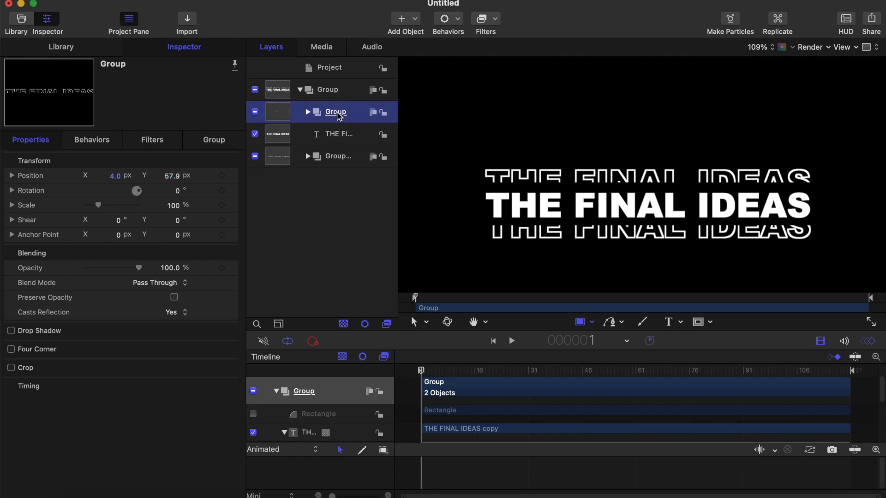
double_click(338, 114)
key(BackSpace)
text(Top)
key(Return)
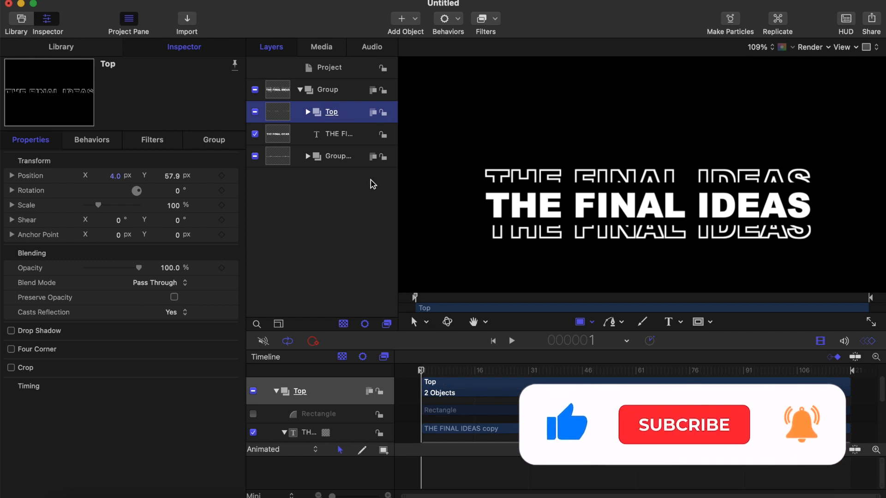
- Rename the duplicated lower outlined text group as Bottom
click(333, 163)
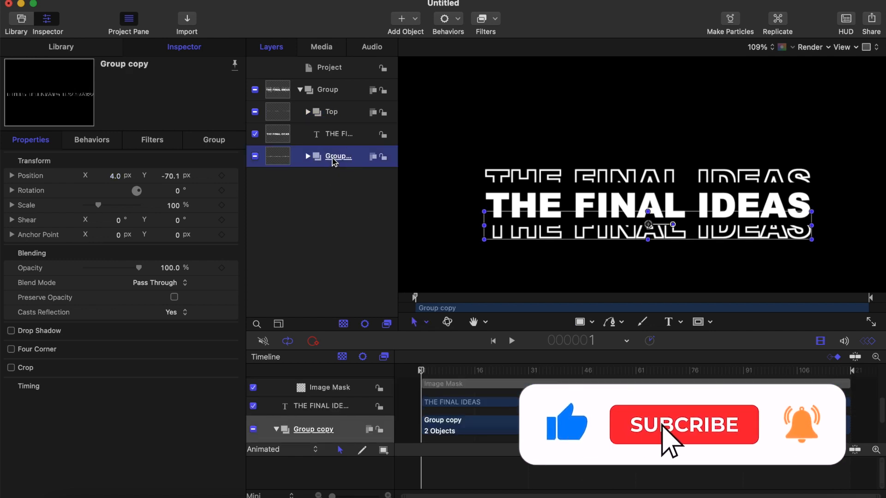
double_click(323, 158)
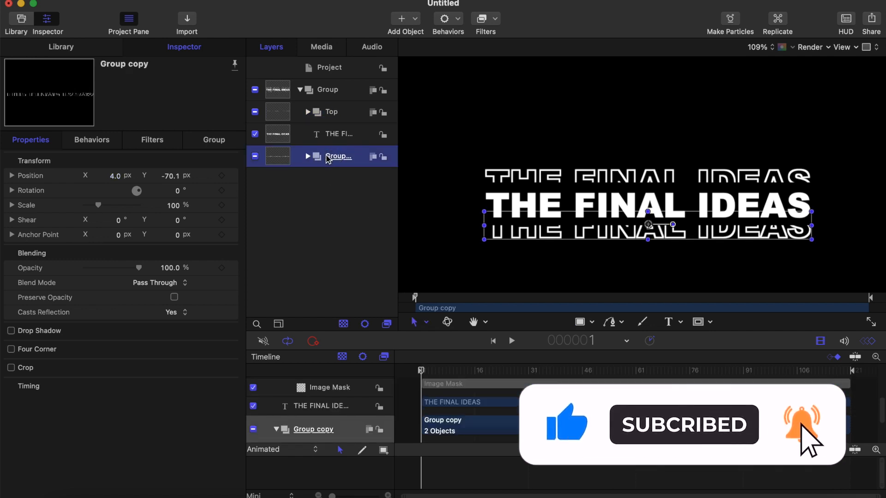
key(BackSpace)
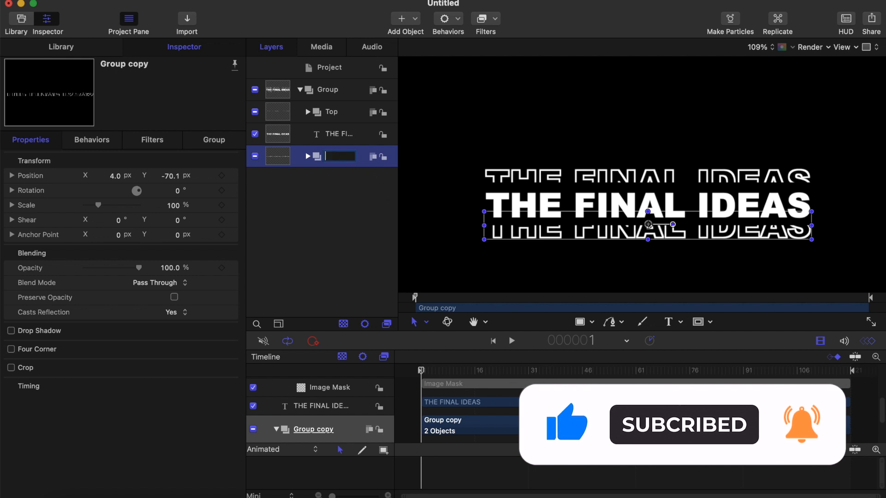
text(Bottom)
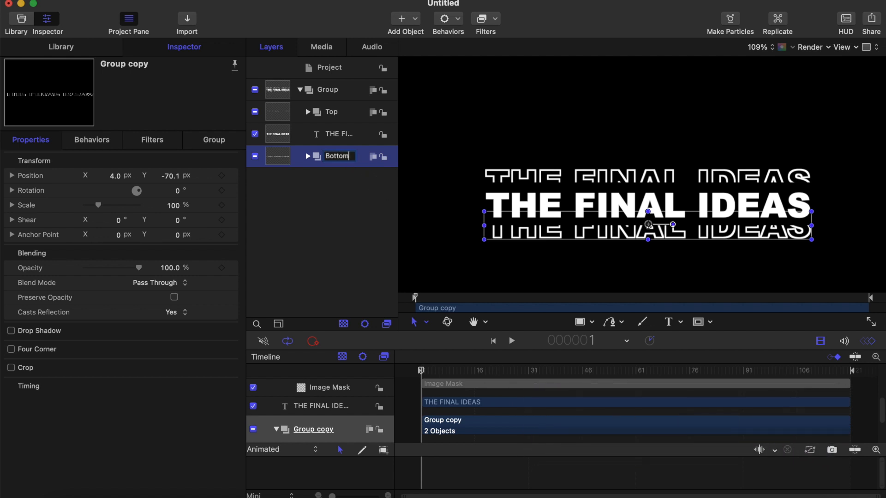
key(Return)
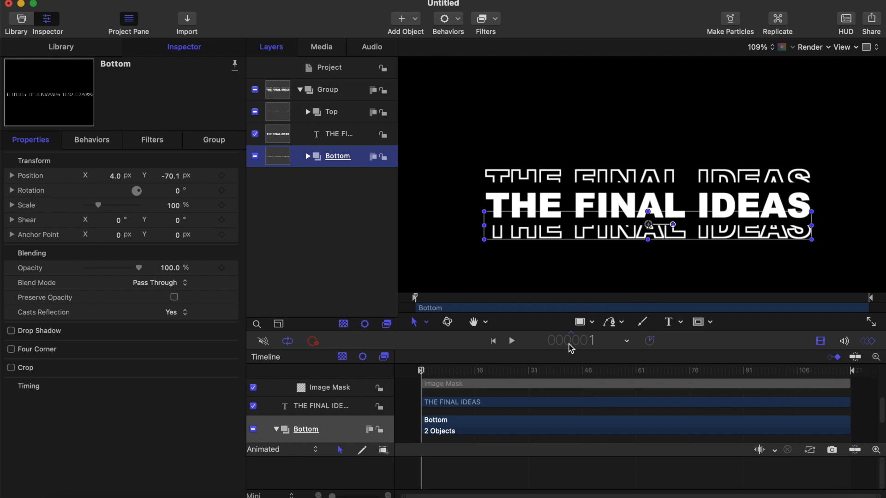
- Duplicate the Top group three times to build more outlined text rows above the solid title
click(580, 323)
scroll(552, 218, down, 2)
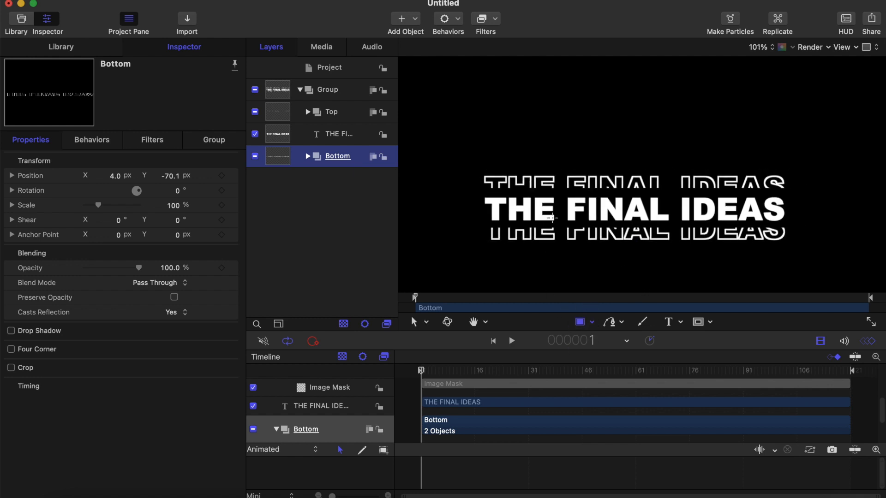
scroll(552, 218, down, 2)
click(771, 49)
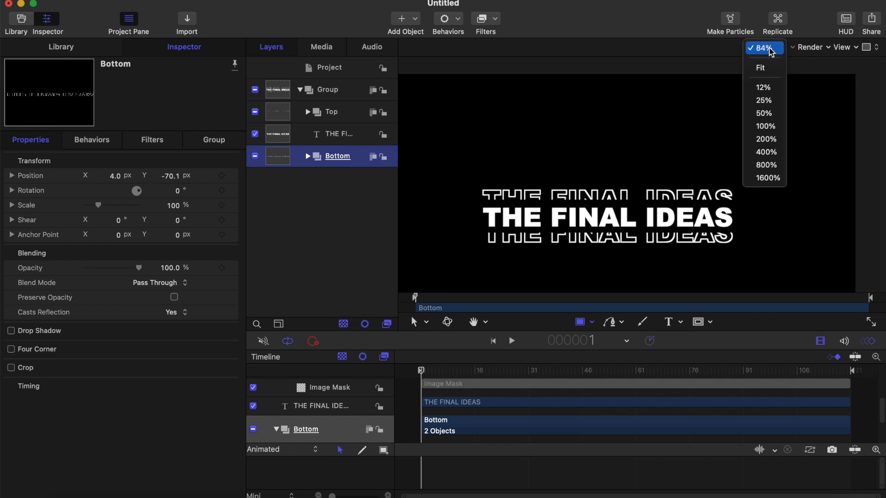
click(762, 67)
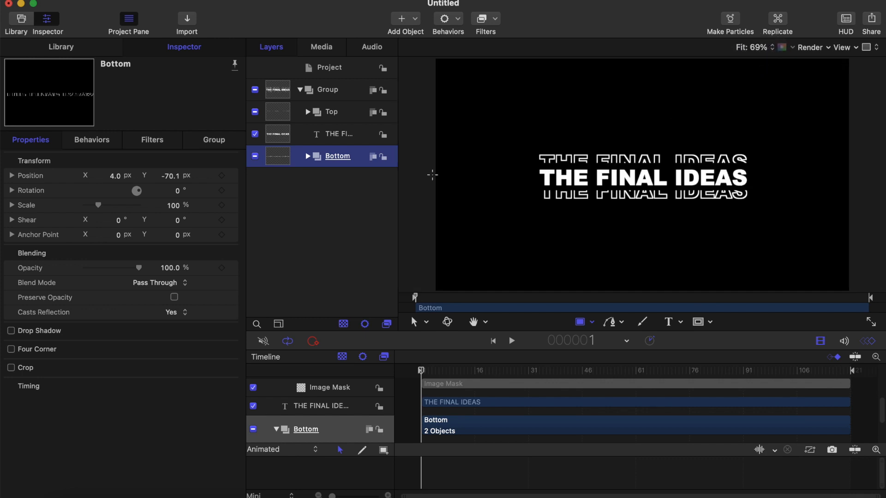
click(324, 114)
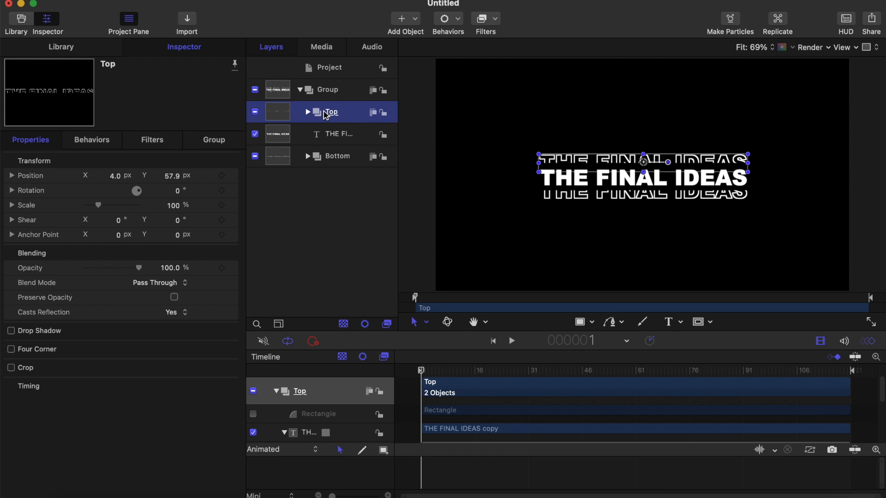
key(super+d)
key(super+d)
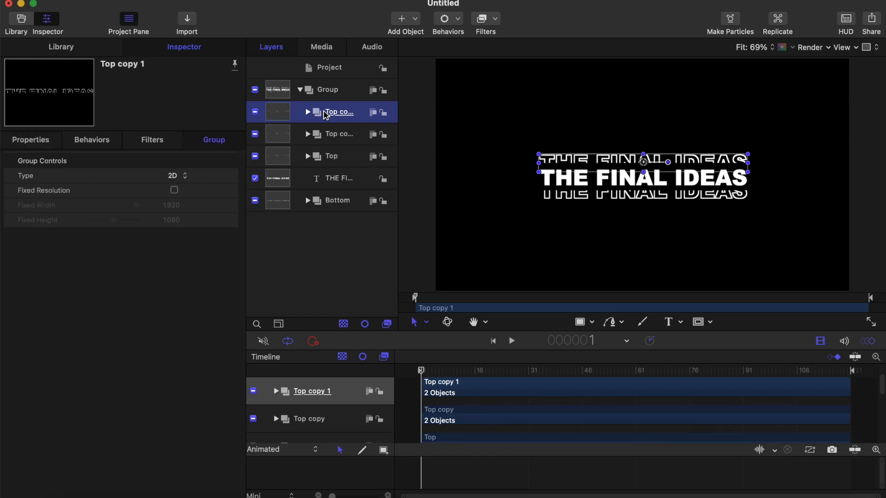
key(super+d)
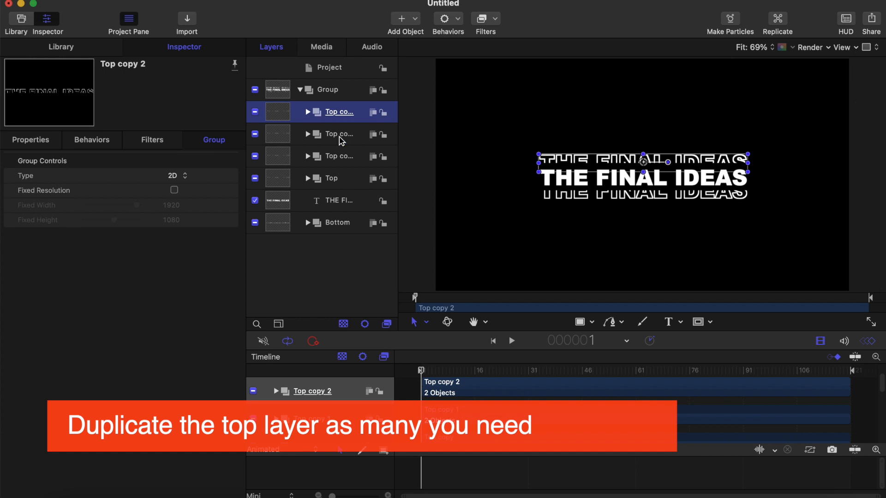
- Set the Y position of the Top copy group to 111.9 px
click(331, 178)
click(340, 157)
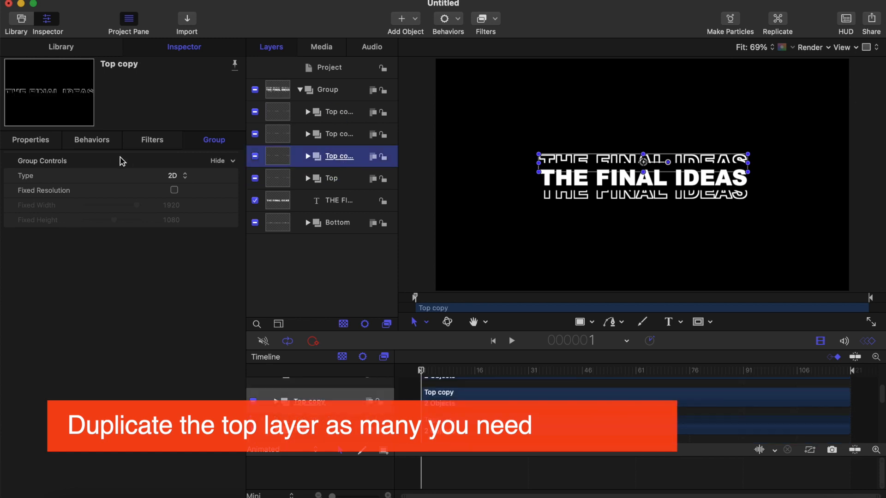
click(28, 140)
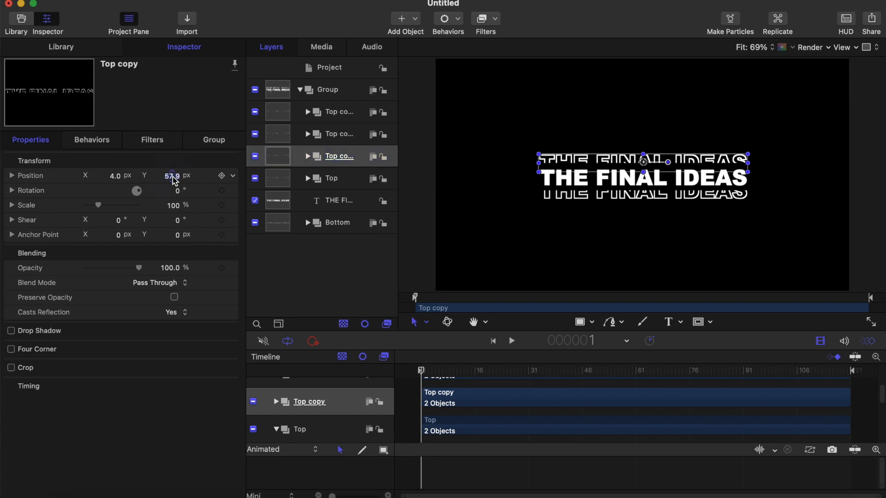
mouse_move(174, 181)
mouse_down()
mouse_move(199, 180)
mouse_move(172, 180)
mouse_up()
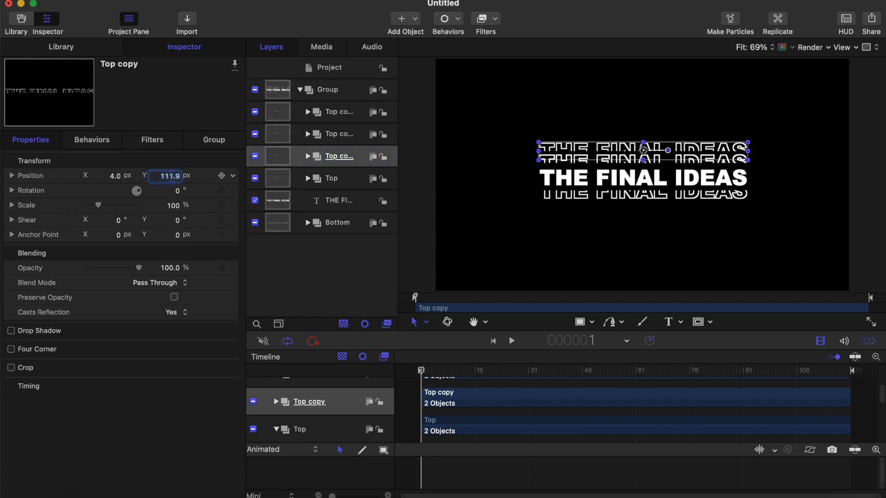
click(583, 325)
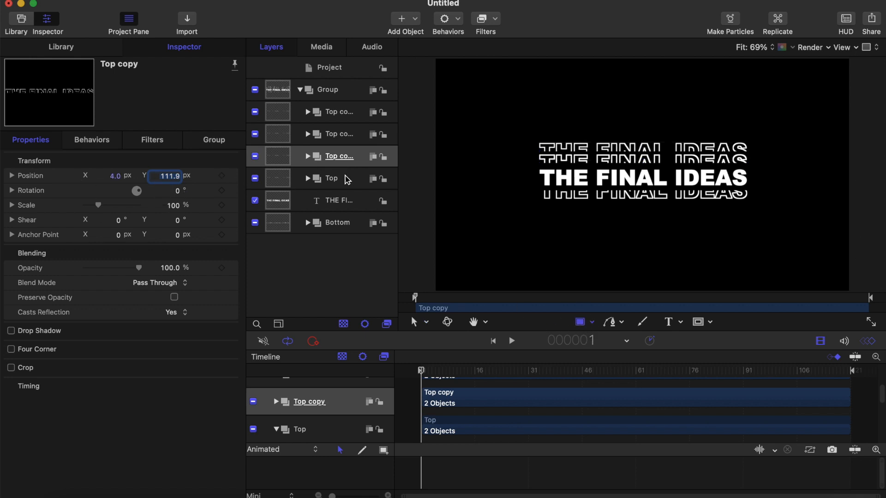
- Set the Y position of the original Top group to 40.9 px
click(330, 177)
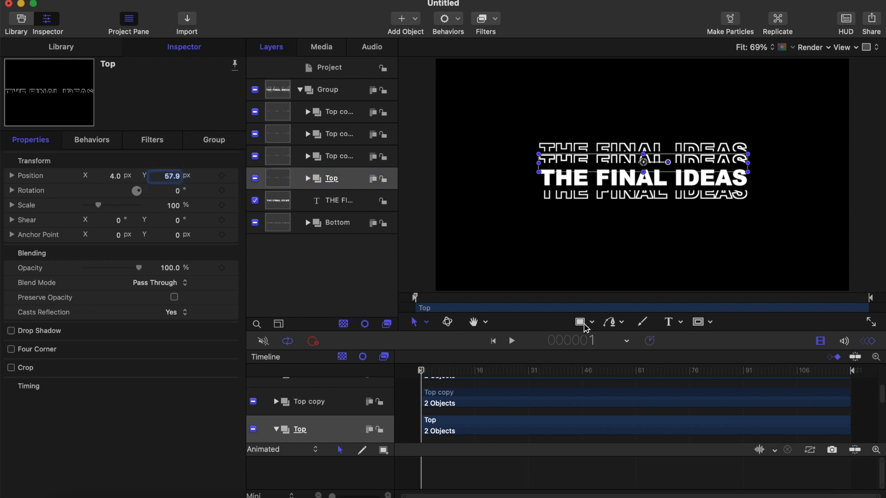
click(583, 326)
drag(171, 176, 172, 178)
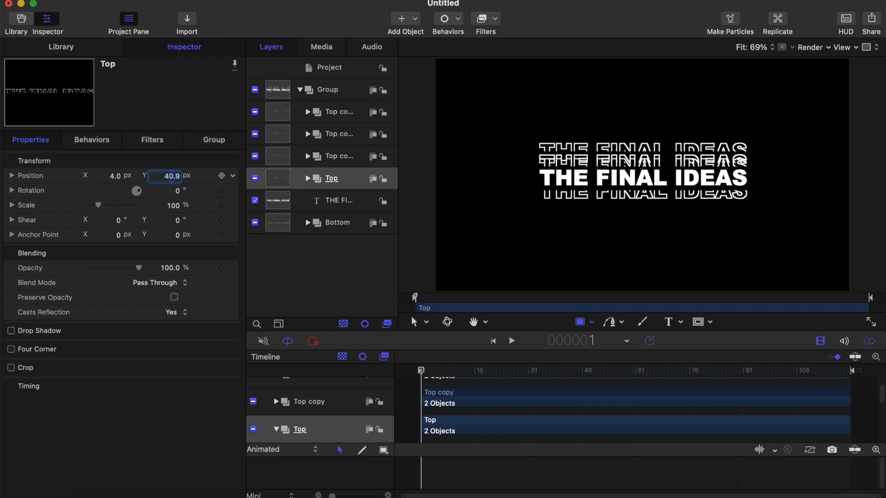
- Set the Y position of Top copy 1 to 172.9 px and of Top copy 2 to 230.9 px
click(338, 159)
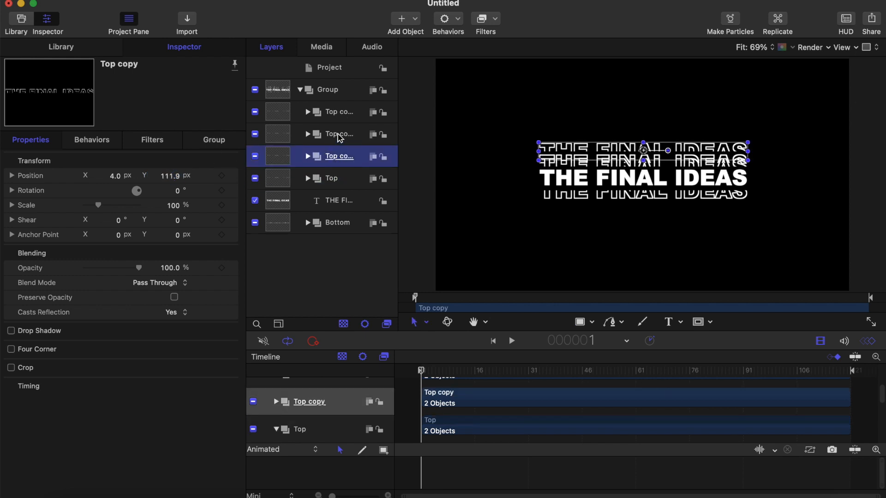
key(super+d)
drag(174, 175, 171, 173)
key(super+d)
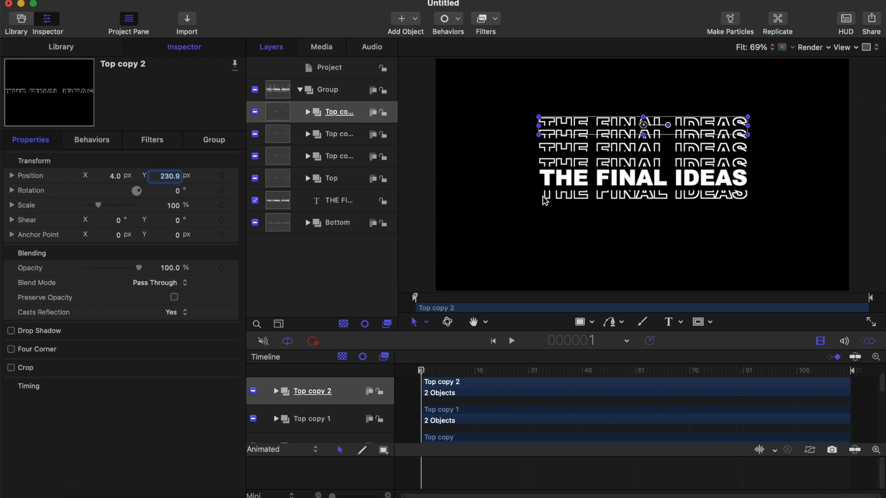
- Duplicate the Top copy 2 group twice and delete the surplus uppermost duplicate, keeping Top copy 3
scroll(546, 201, up, 1)
click(327, 114)
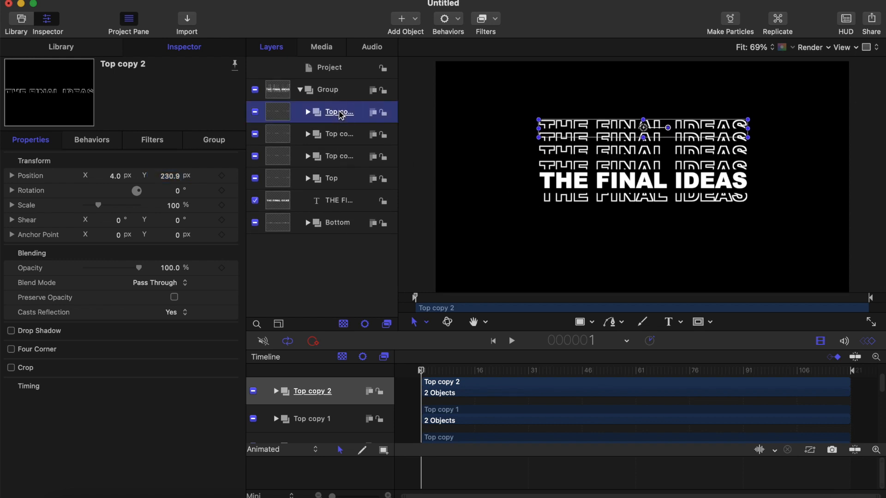
key(super+d)
key(super+d)
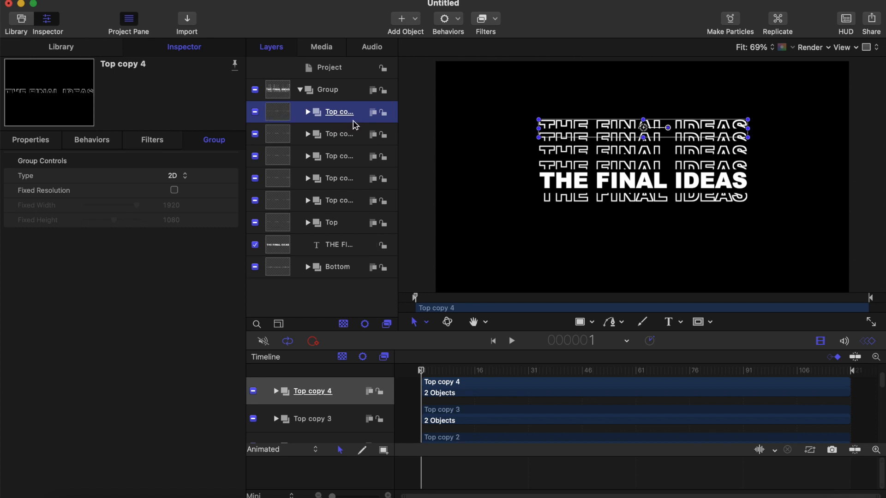
right_click(356, 112)
click(388, 170)
- Set the Y position of Top copy 2 to 286.9 px and of Top copy 3 to 231.9 px
click(344, 137)
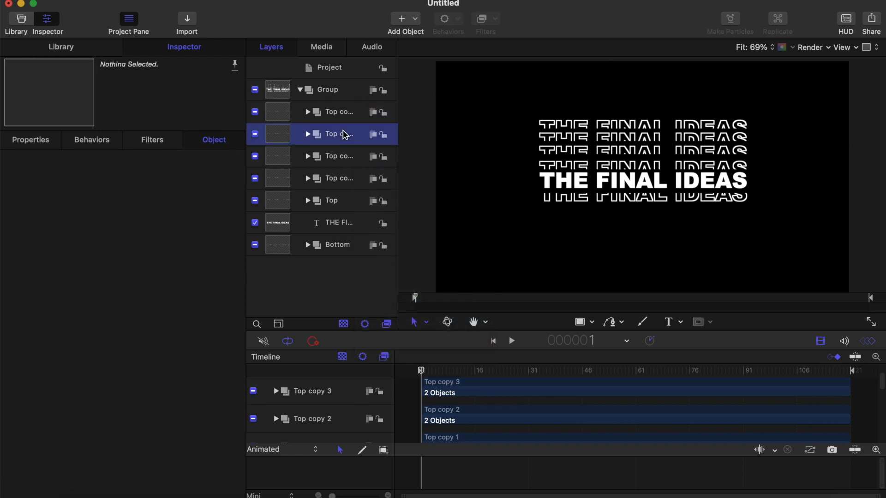
click(340, 161)
click(338, 137)
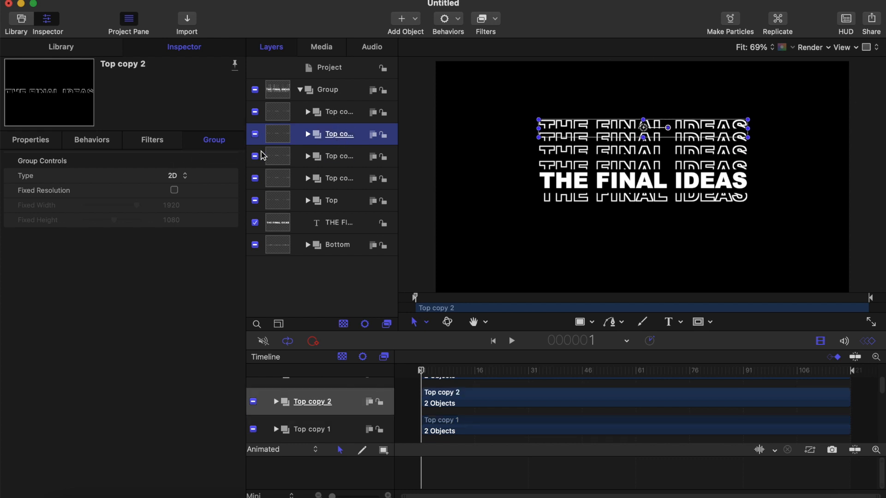
click(38, 139)
click(170, 176)
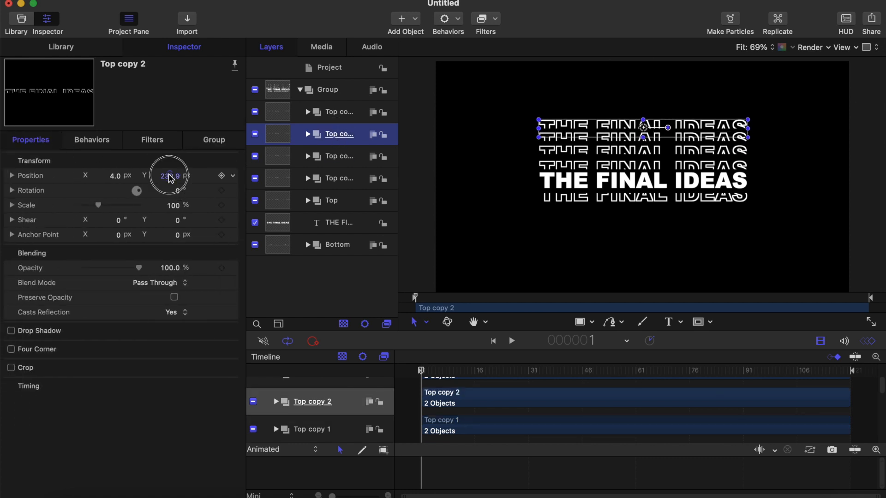
mouse_move(170, 176)
mouse_down()
mouse_move(170, 156)
mouse_move(170, 178)
mouse_up()
click(339, 112)
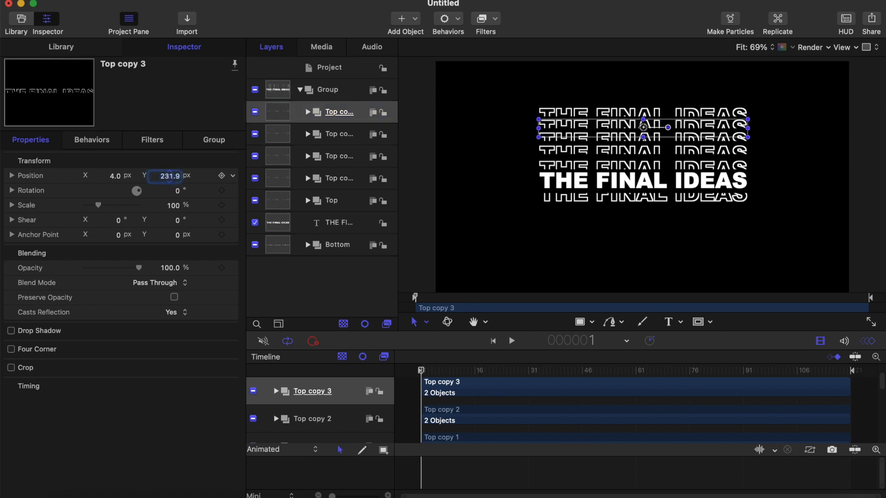
- Move the Top copy 2 group above Top copy 3 in the layer order
click(330, 138)
drag(330, 142, 339, 114)
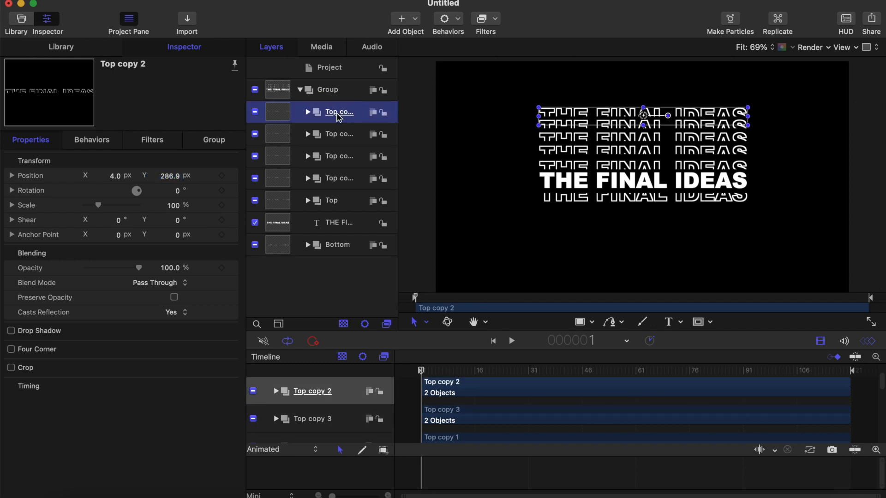
click(341, 141)
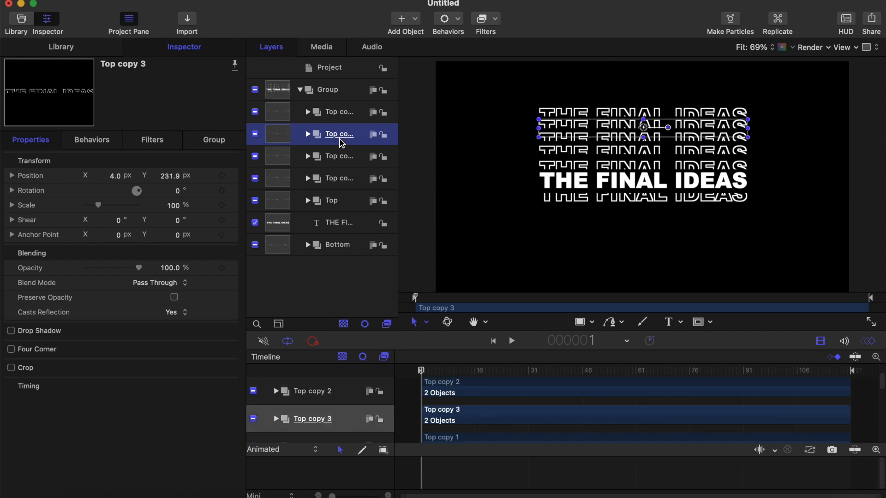
click(342, 141)
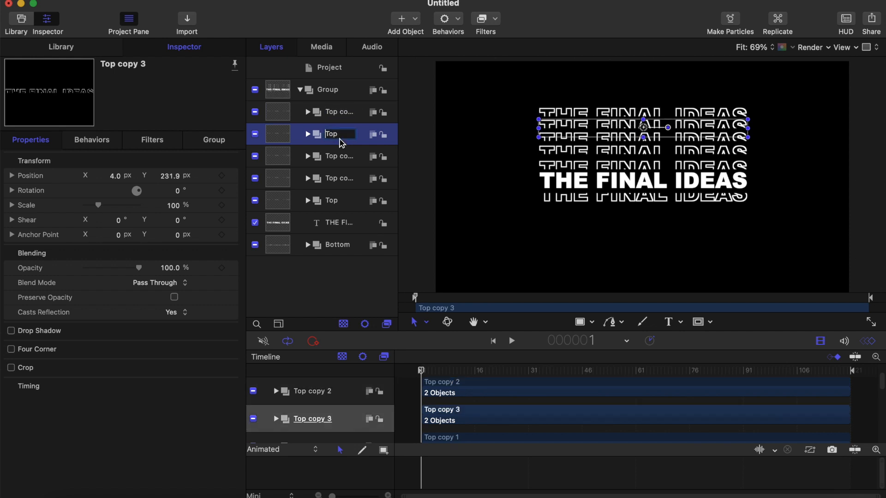
click(327, 161)
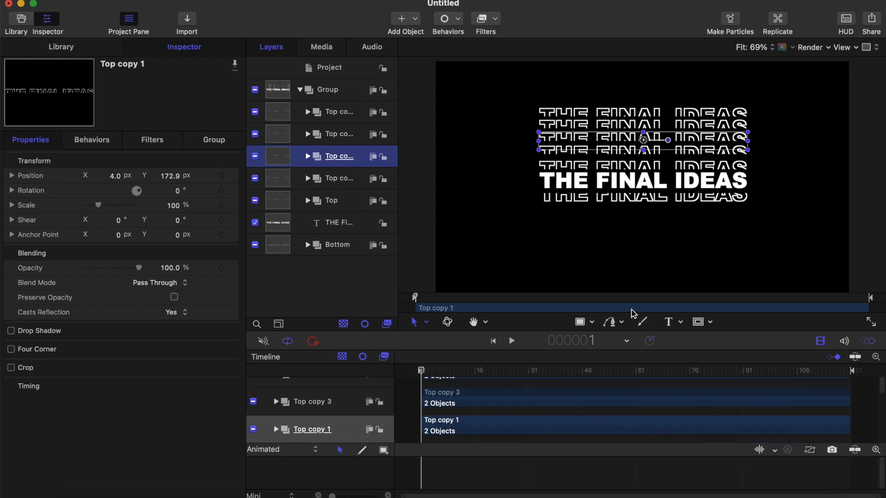
- Distribute the vertical centers of the Top group and its four copies so the outlined rows are evenly spaced
click(332, 203)
shift+click(336, 177)
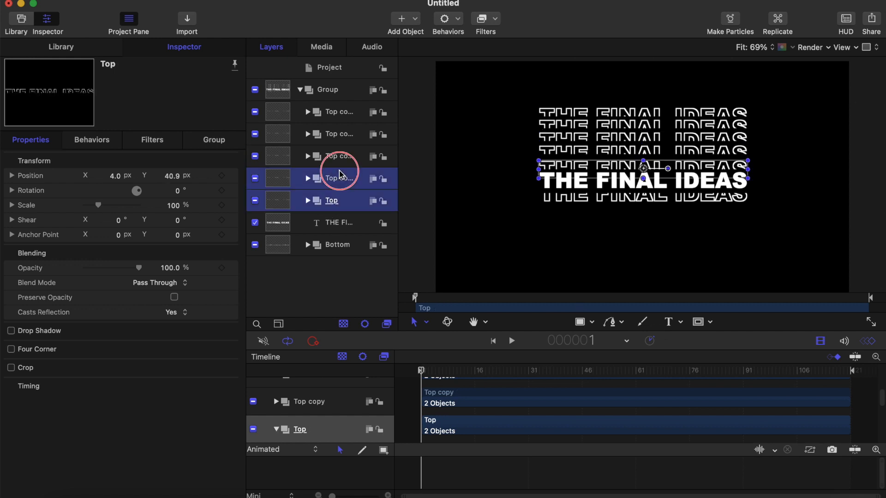
shift+click(344, 154)
shift+click(342, 135)
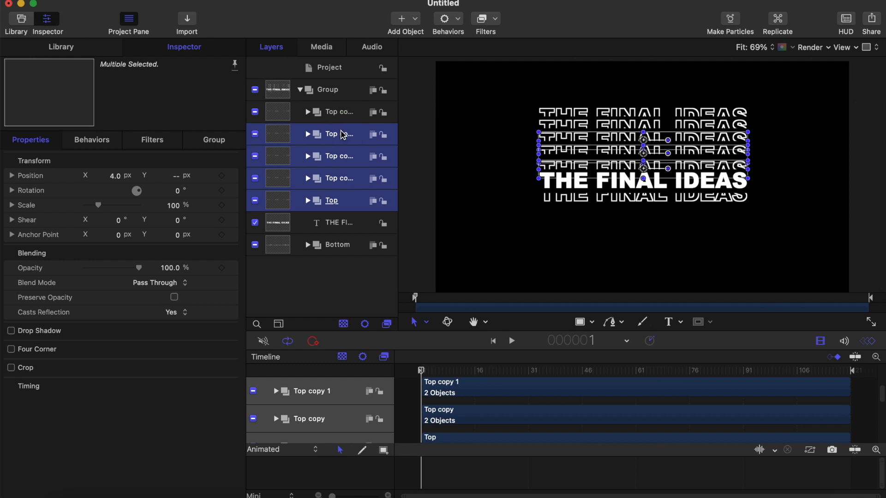
shift+click(332, 112)
click(159, 0)
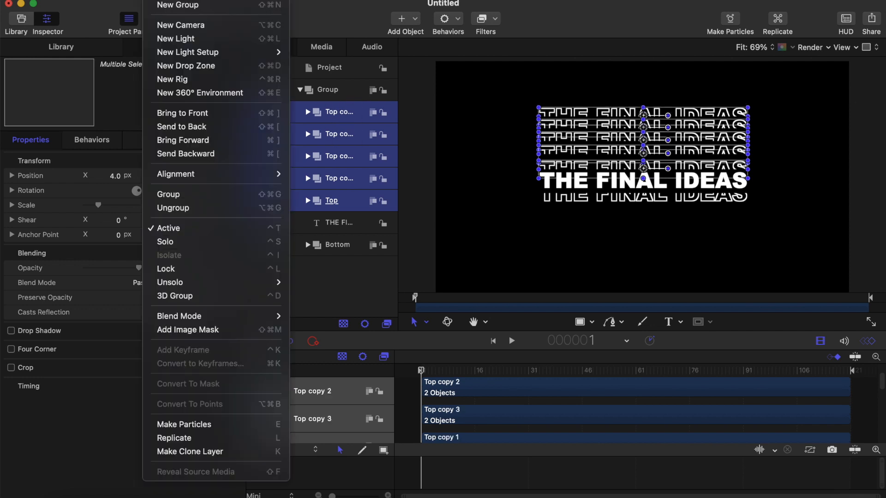
mouse_move(220, 173)
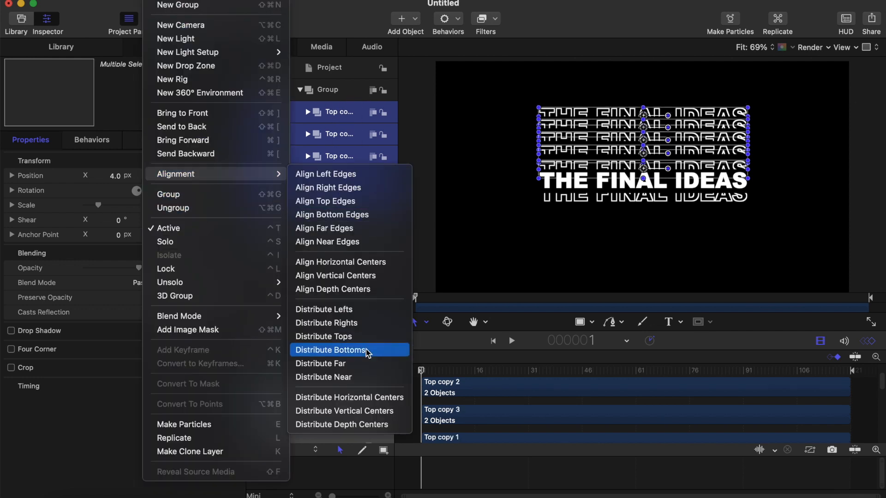
click(358, 411)
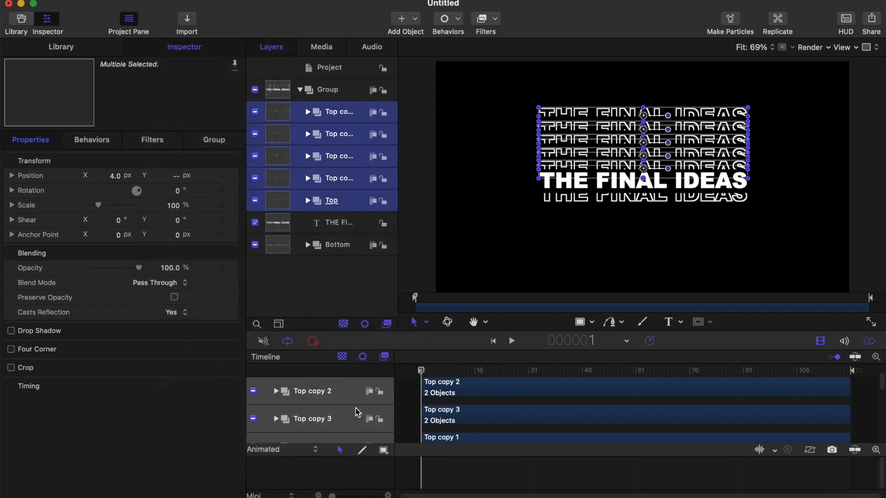
click(581, 322)
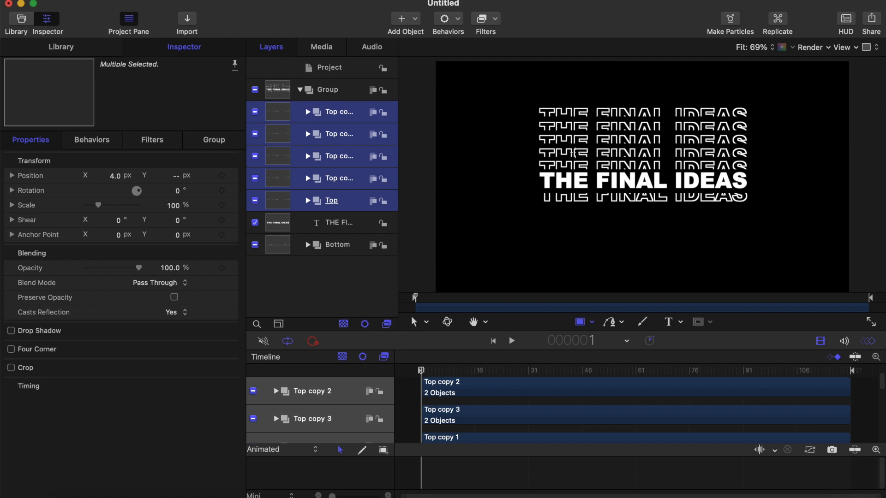
- Duplicate the Bottom group four times to build outlined rows below the solid title
click(345, 246)
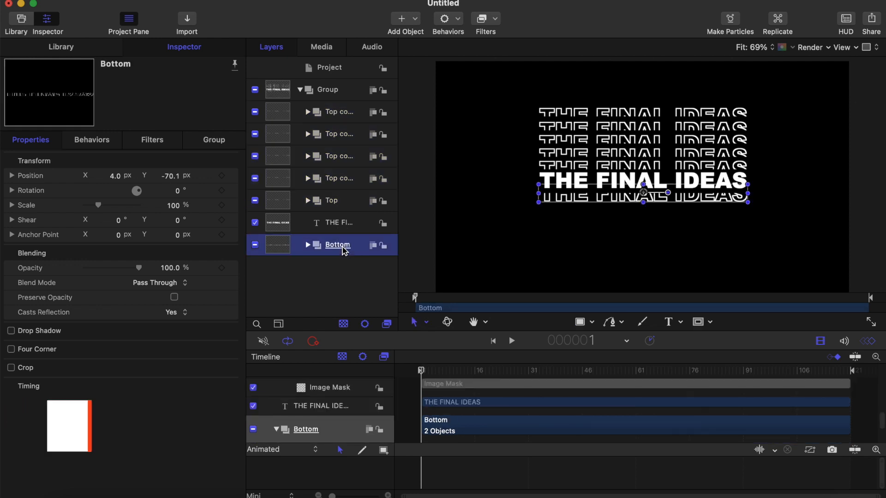
key(super+d)
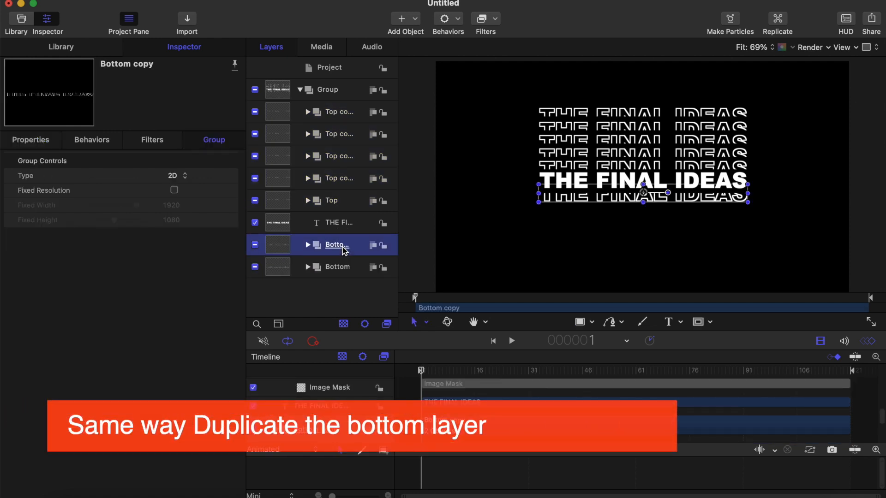
key(super+d)
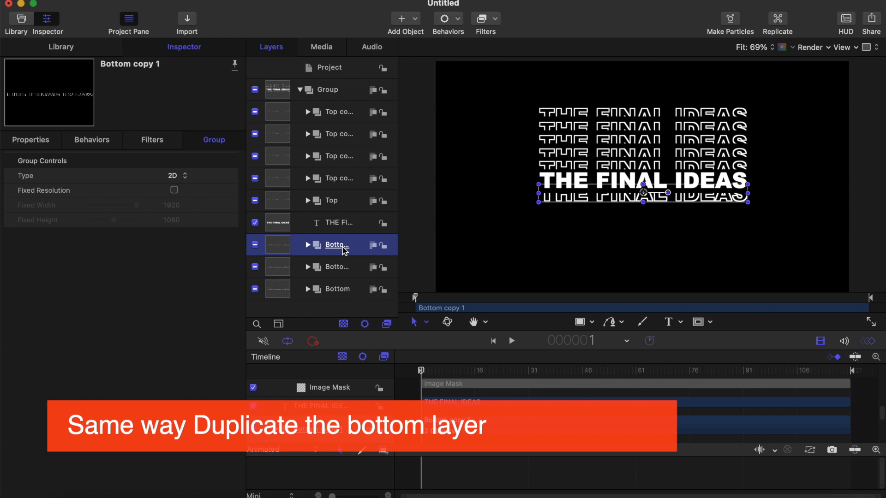
key(super+d)
key(super+d)
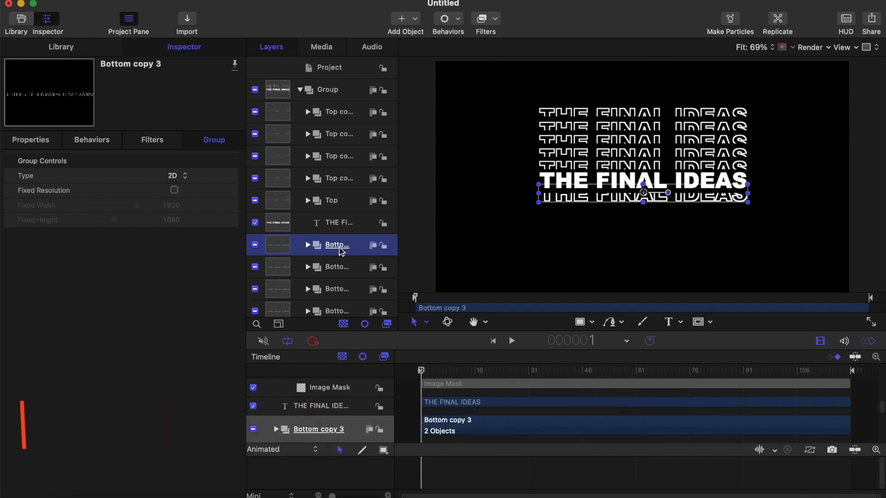
- Set the Y position of Bottom copy 2 to -125.1 px and of Bottom copy 1 to -180.1 px
click(340, 266)
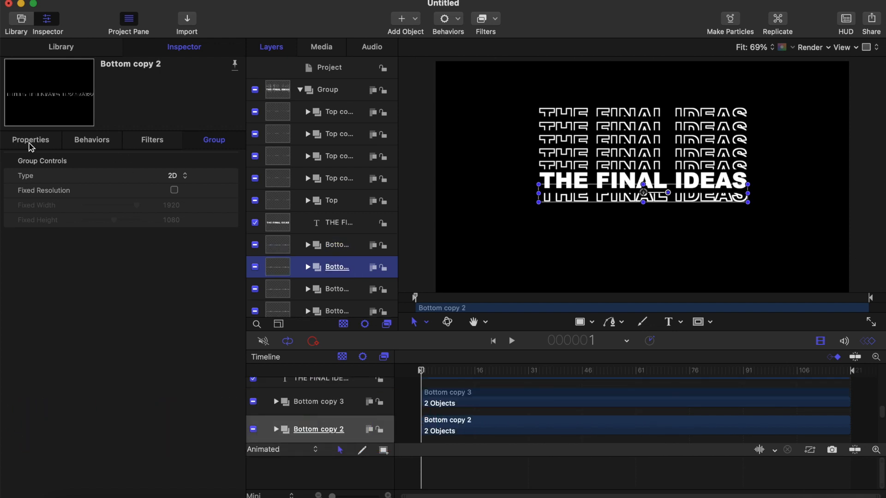
click(30, 140)
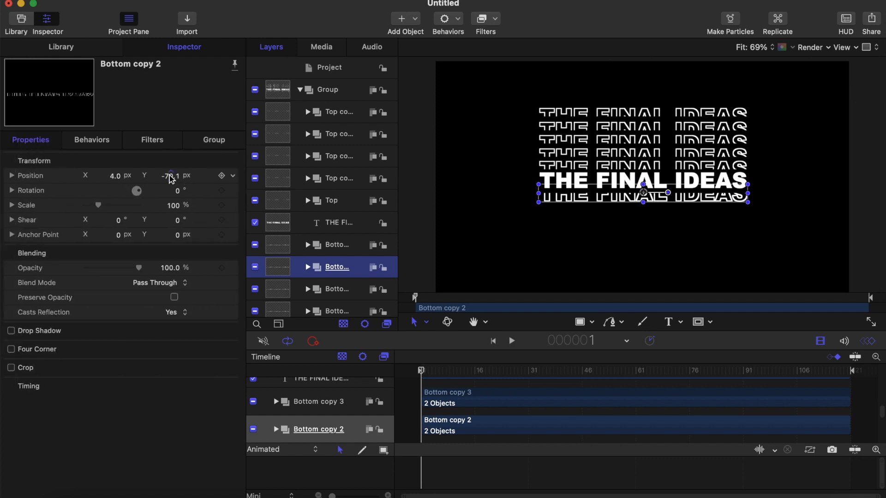
drag(172, 179, 171, 175)
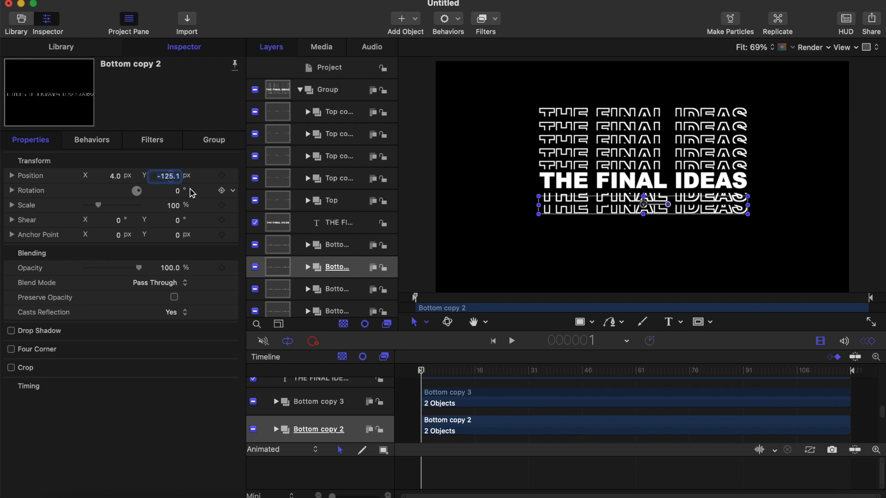
scroll(341, 290, down, 2)
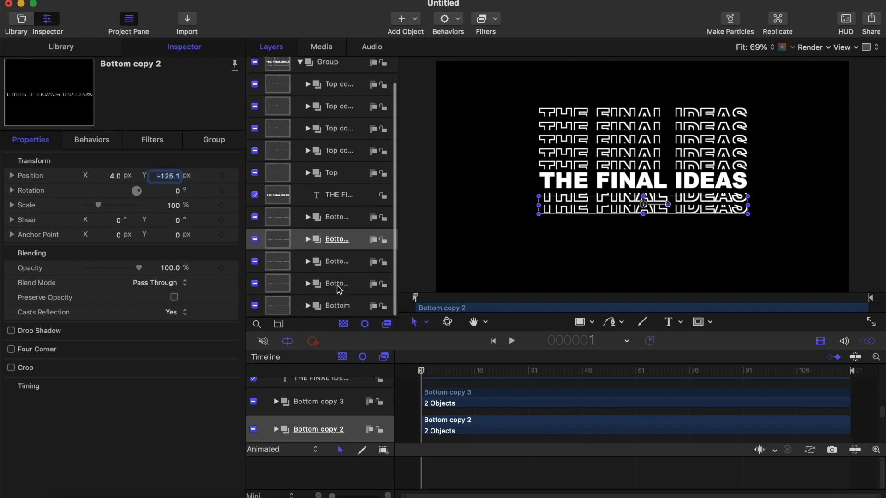
click(337, 263)
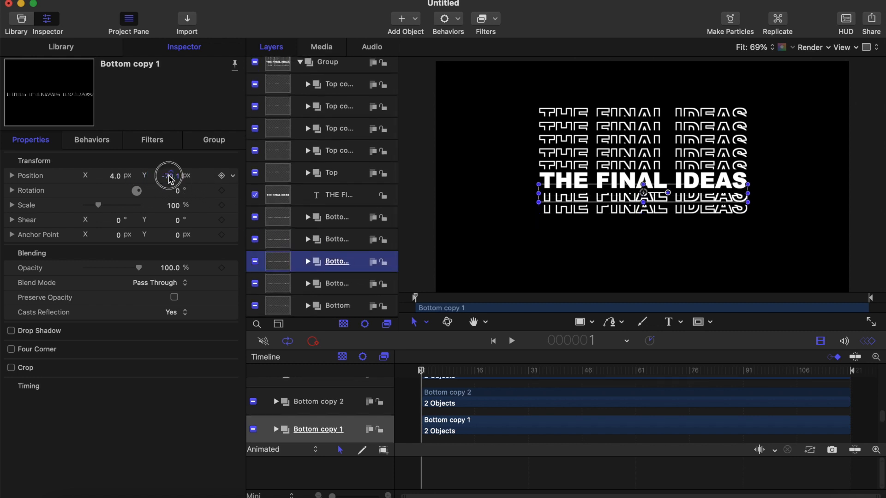
drag(171, 176, 171, 175)
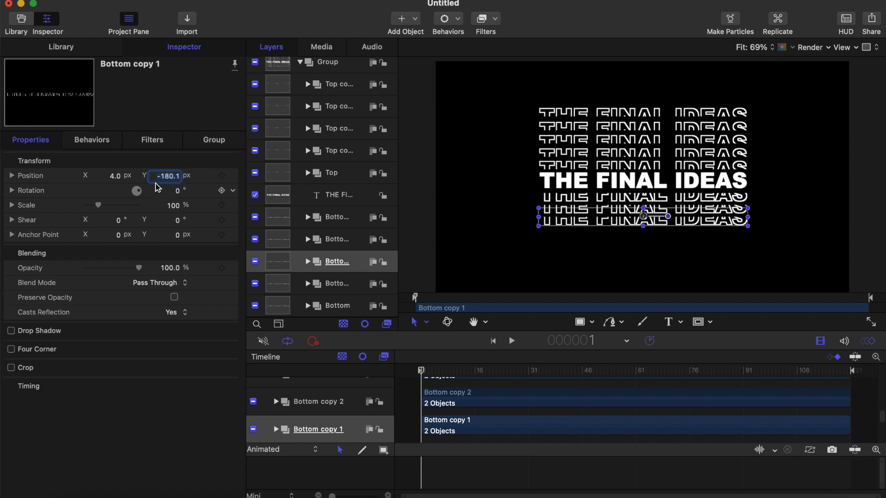
- Set the Y position of the Bottom copy group to -240.1 px and of the original Bottom group to -303.1 px
click(336, 285)
drag(171, 176, 182, 180)
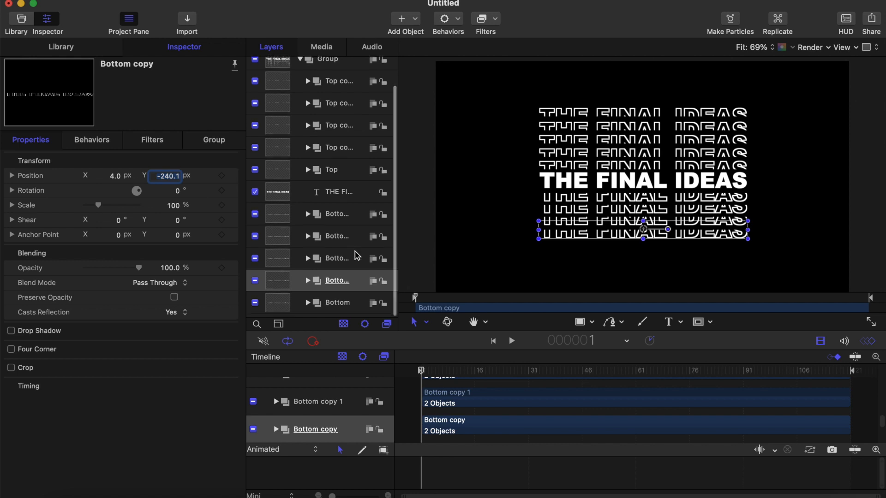
click(339, 306)
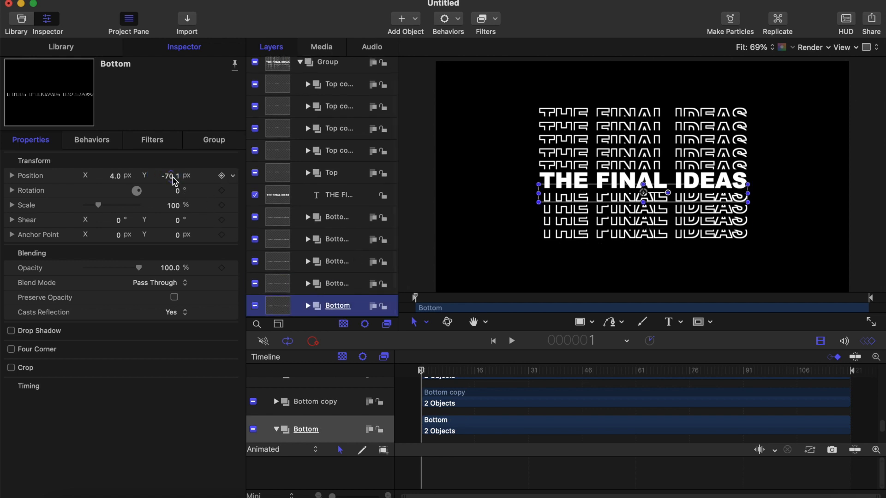
drag(170, 175, 170, 176)
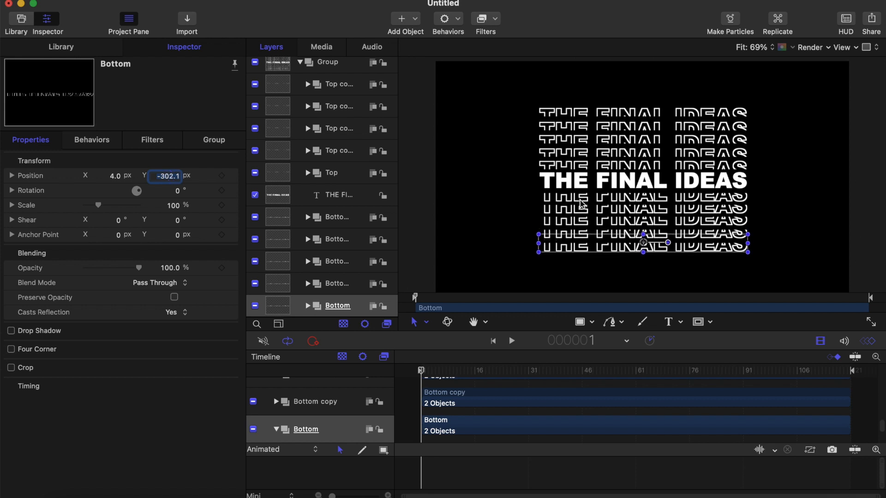
scroll(582, 204, down, 3)
scroll(582, 204, up, 4)
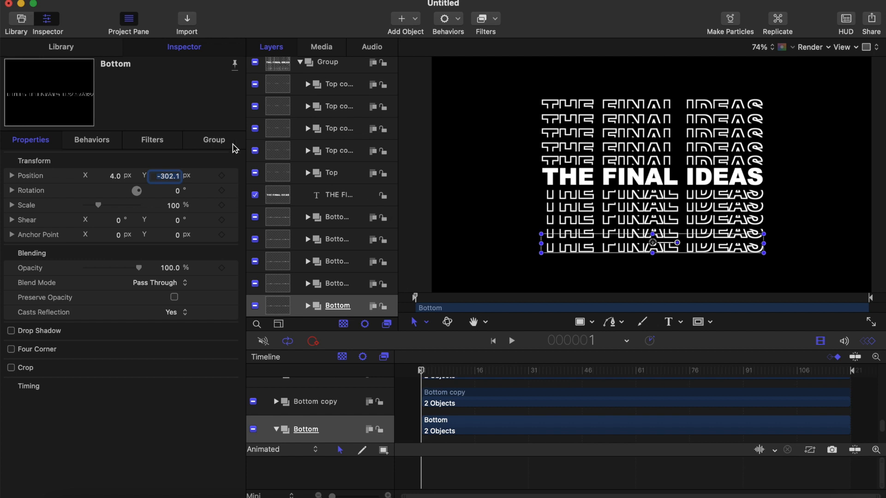
click(168, 174)
drag(168, 175, 168, 176)
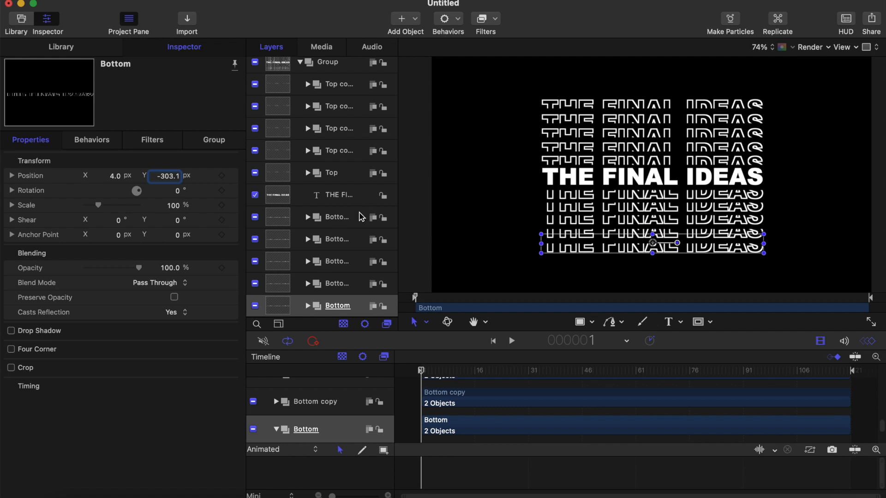
- Distribute the vertical centers of the Bottom group and its four copies, and hide their on-canvas selection outlines
shift+click(326, 283)
shift+click(327, 261)
shift+click(331, 240)
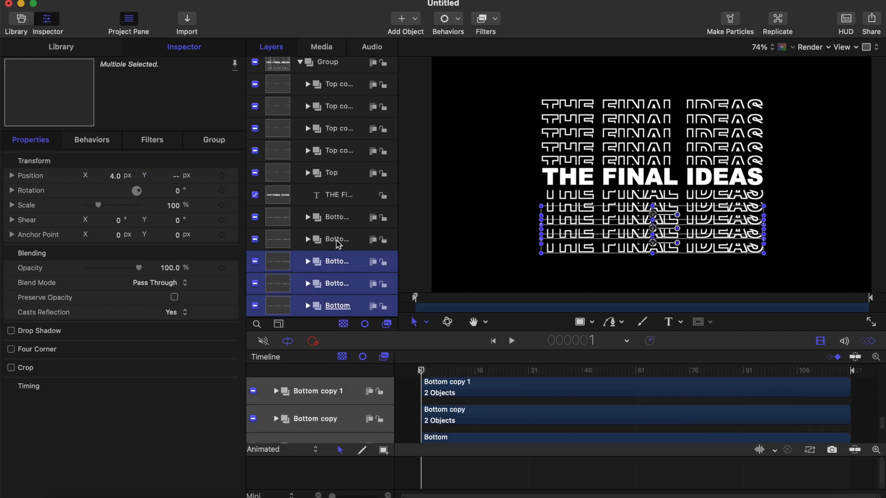
shift+click(339, 218)
right_click(339, 218)
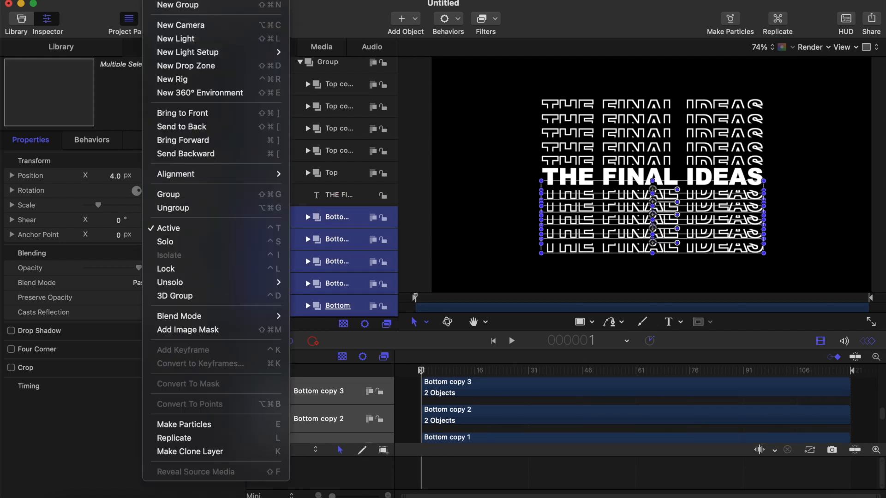
mouse_move(218, 174)
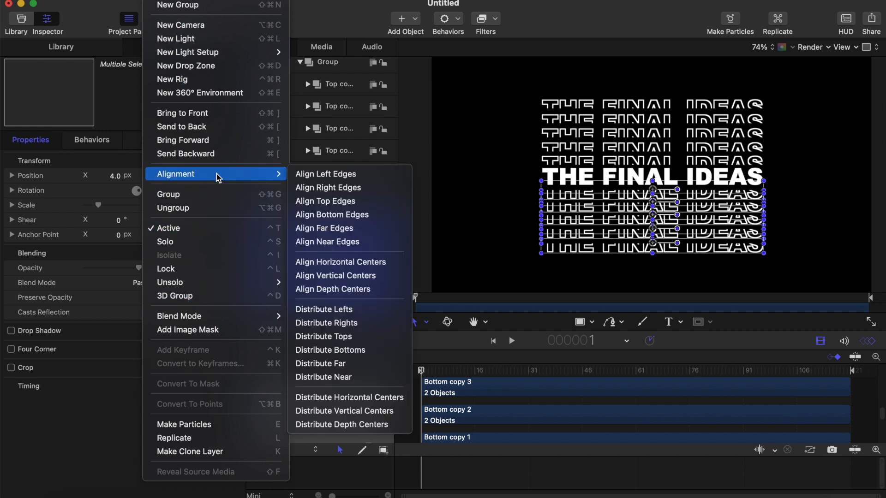
click(367, 412)
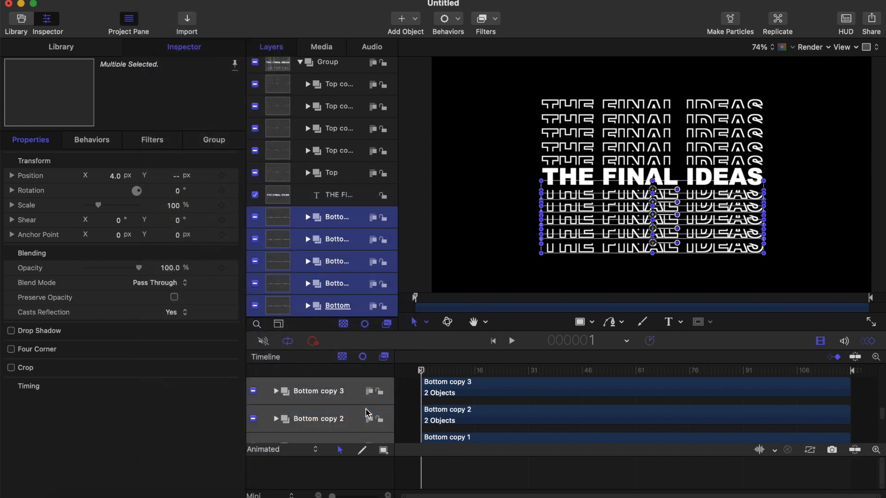
click(580, 323)
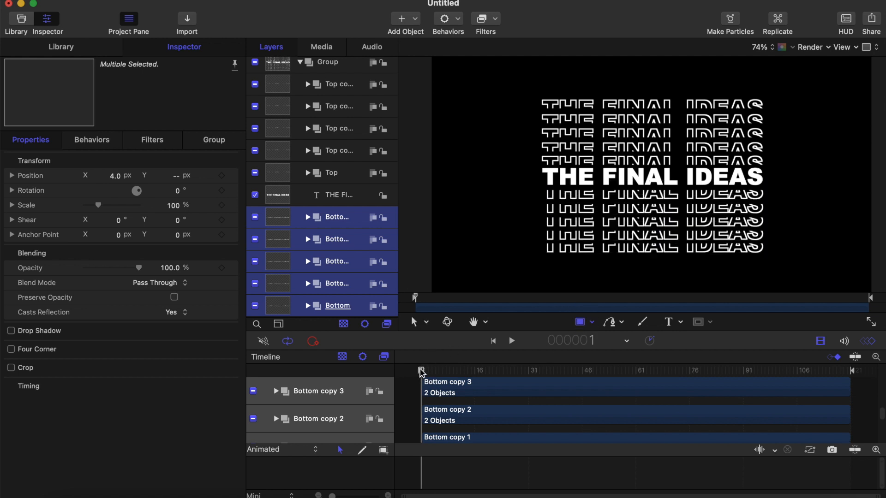
- Examine the outlined text layers inside Top copy 2 and Top, including the appearance settings of the Top group's text
mouse_move(420, 370)
mouse_down()
mouse_move(492, 382)
mouse_move(386, 372)
mouse_move(415, 370)
mouse_up()
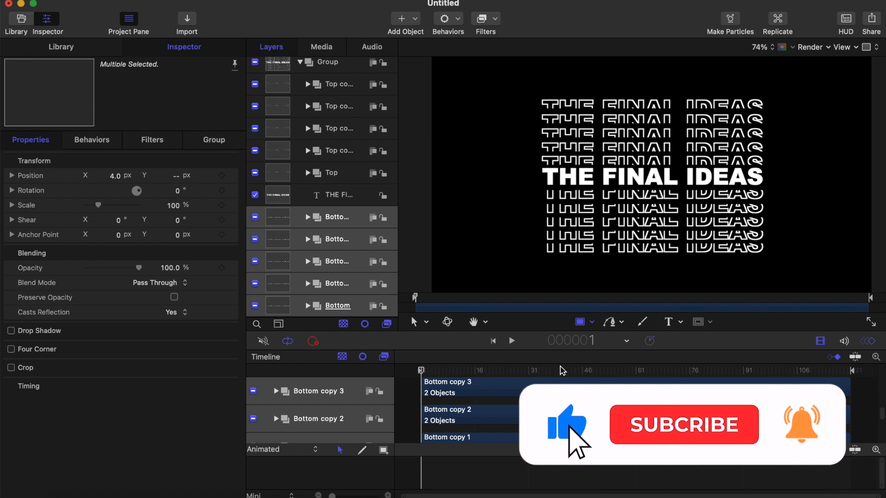
scroll(302, 99, up, 2)
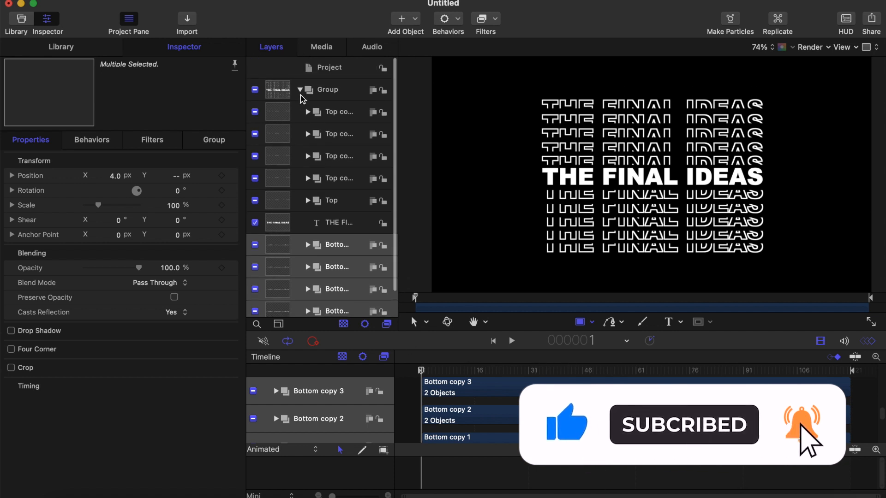
click(307, 112)
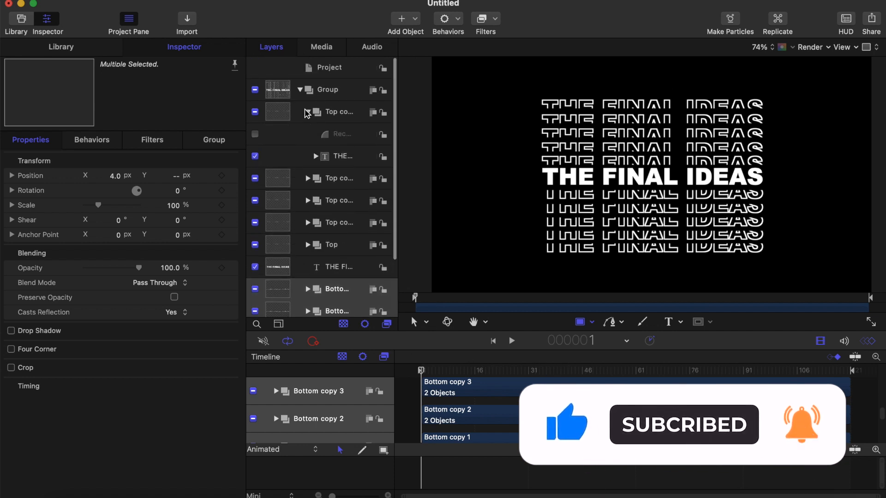
click(339, 157)
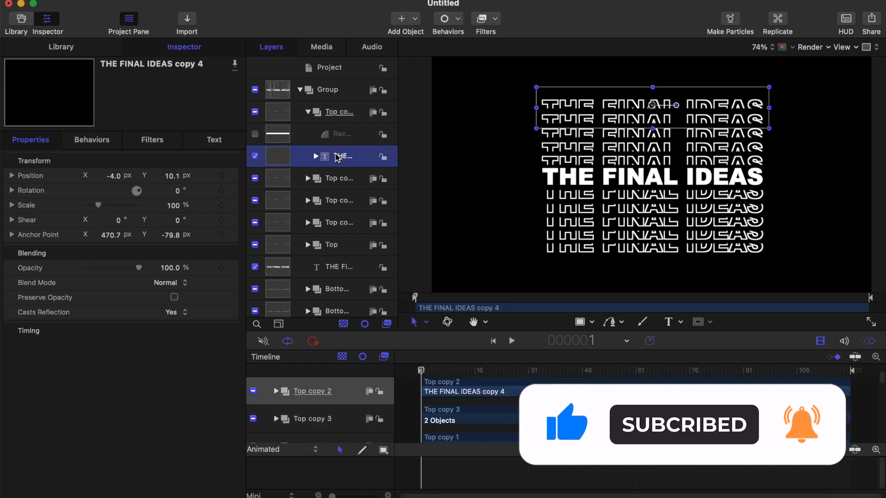
click(579, 322)
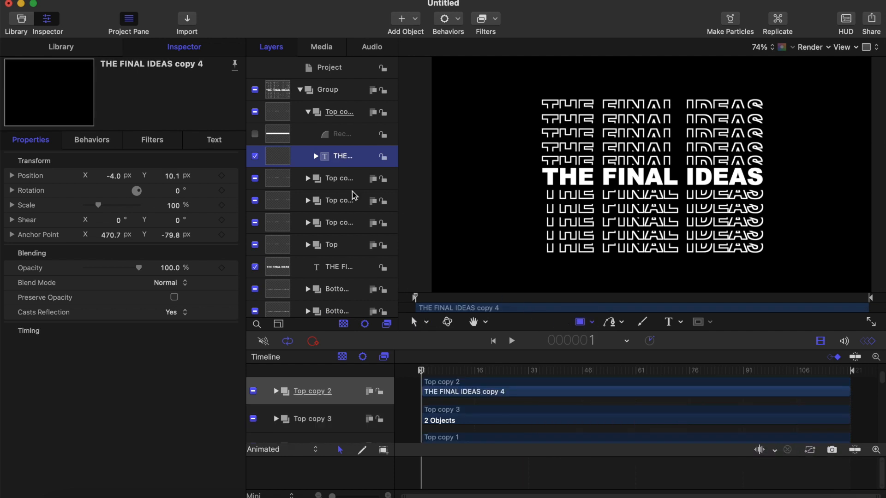
scroll(328, 222, down, 3)
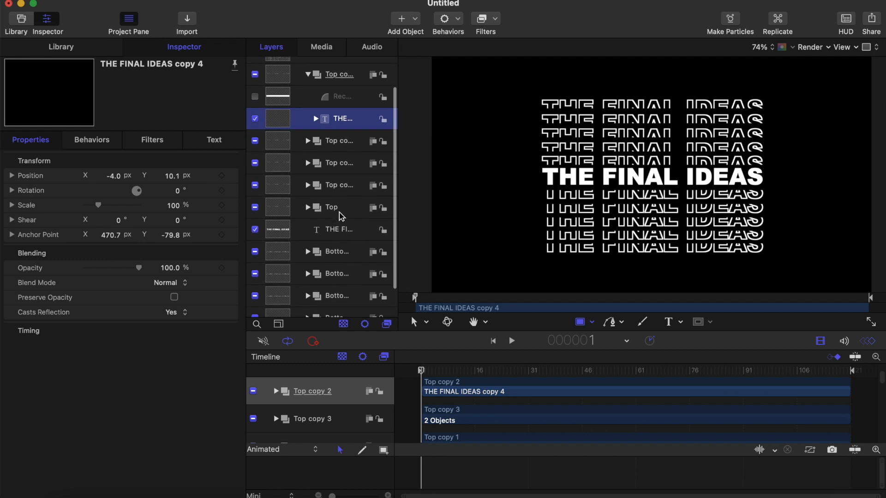
click(334, 209)
click(307, 208)
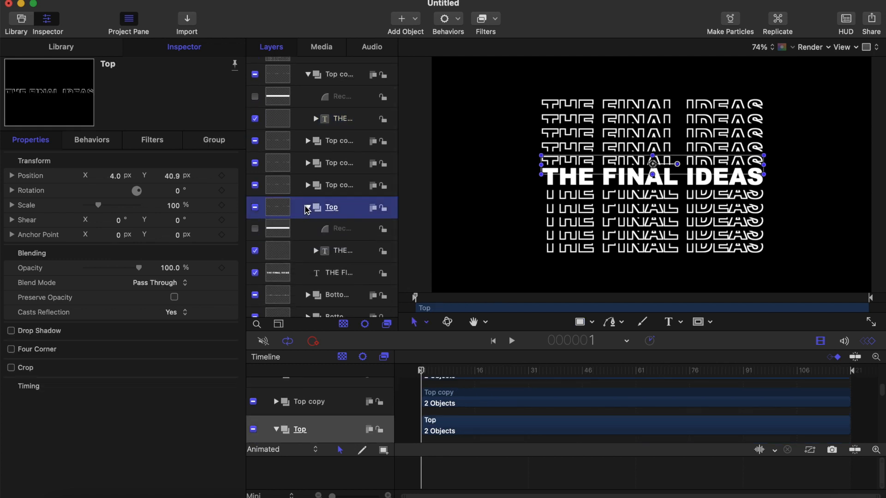
click(348, 257)
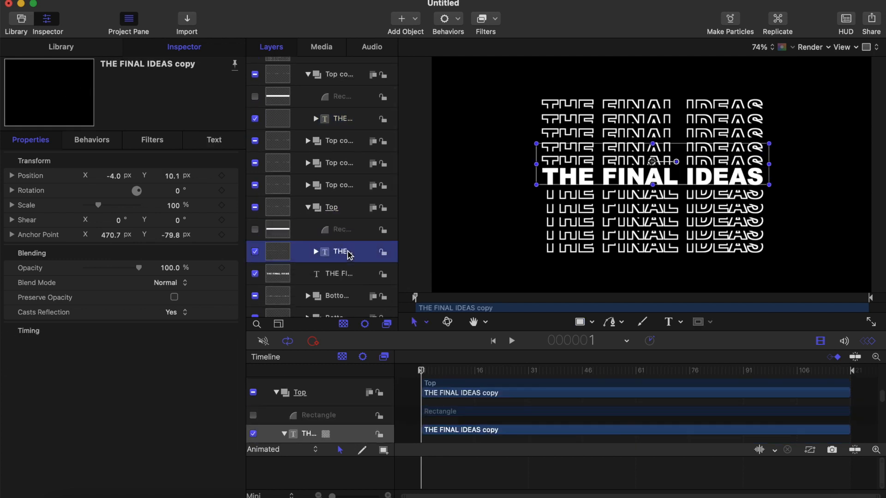
click(208, 140)
scroll(148, 349, down, 4)
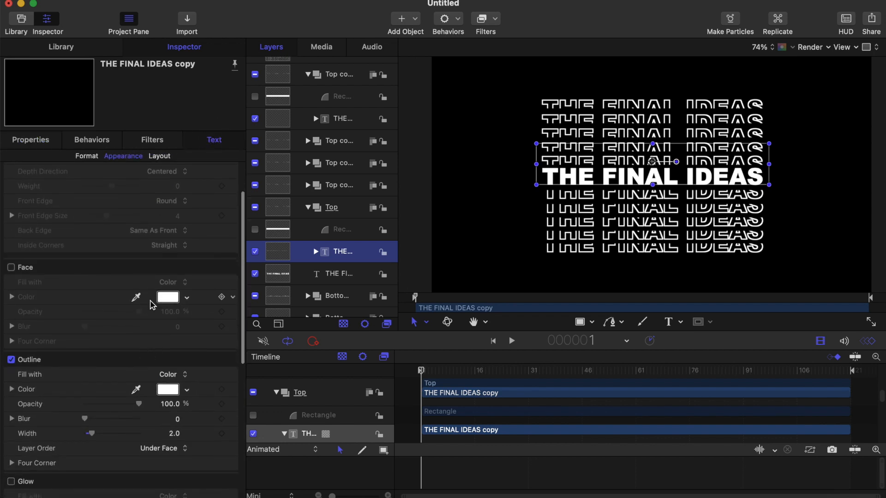
scroll(153, 305, up, 3)
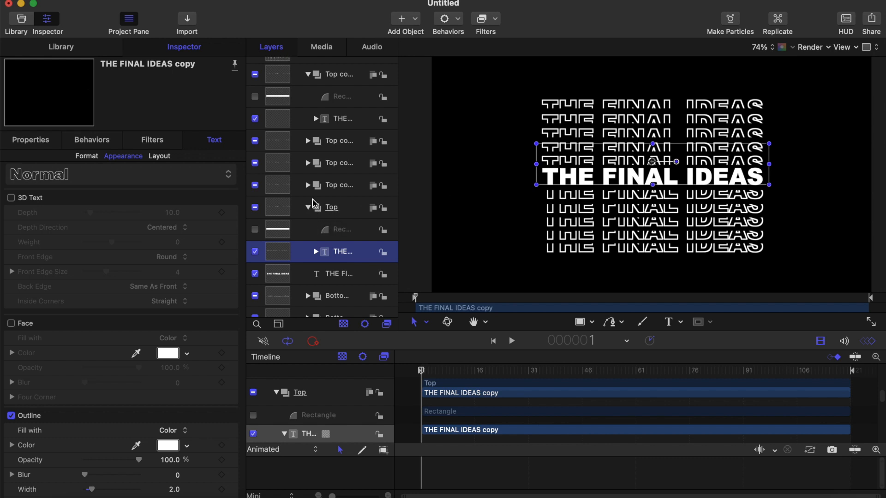
- Set the outline width of the text inside the Top copy group to 1.5
click(308, 186)
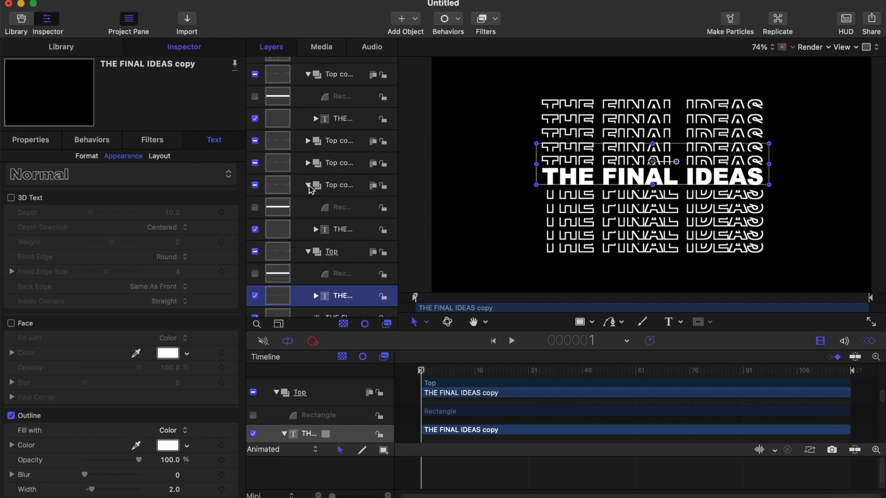
click(340, 231)
key(super+d)
scroll(176, 370, down, 3)
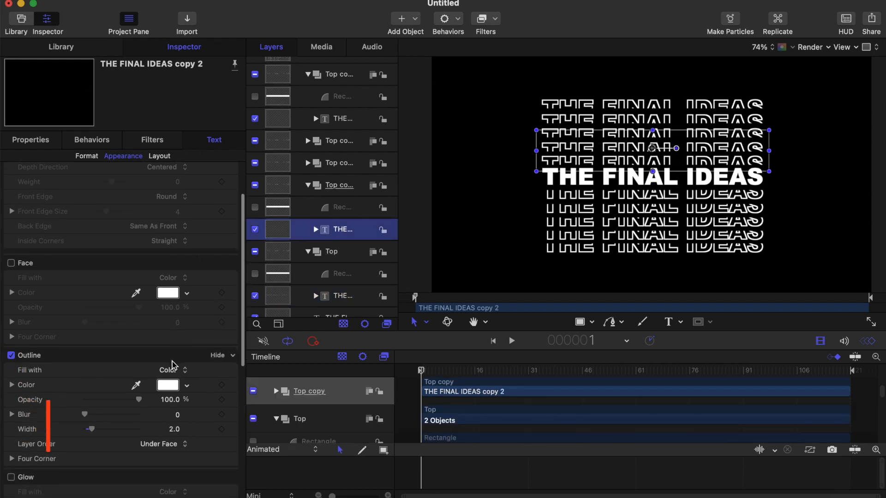
drag(173, 432, 183, 427)
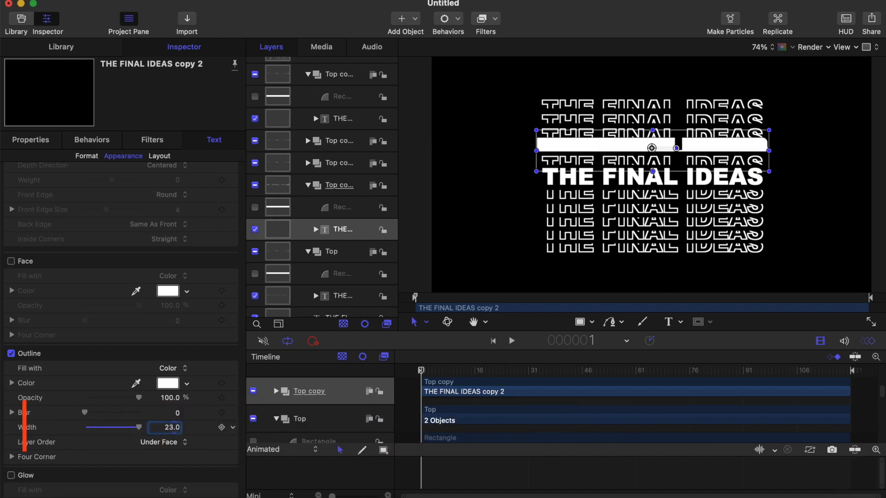
click(171, 428)
text(15)
key(Return)
key(Return)
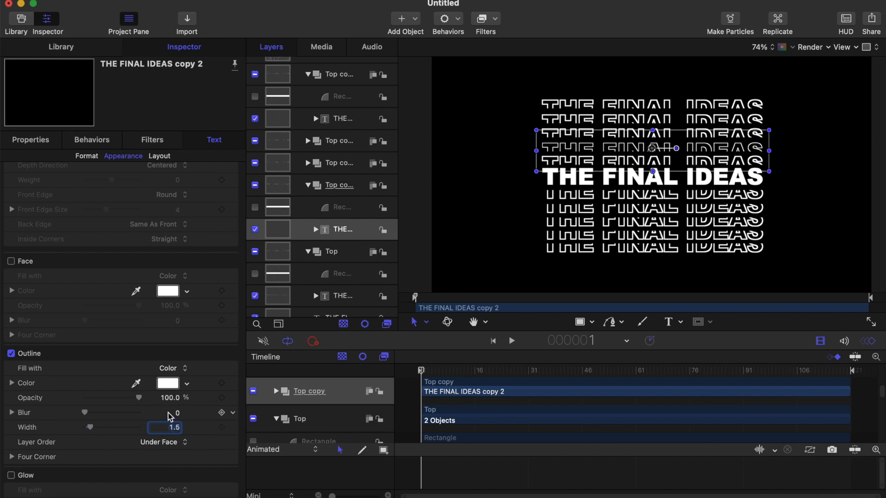
- Set the outline opacity of the Top copy group's text to 95%
click(169, 400)
text(95)
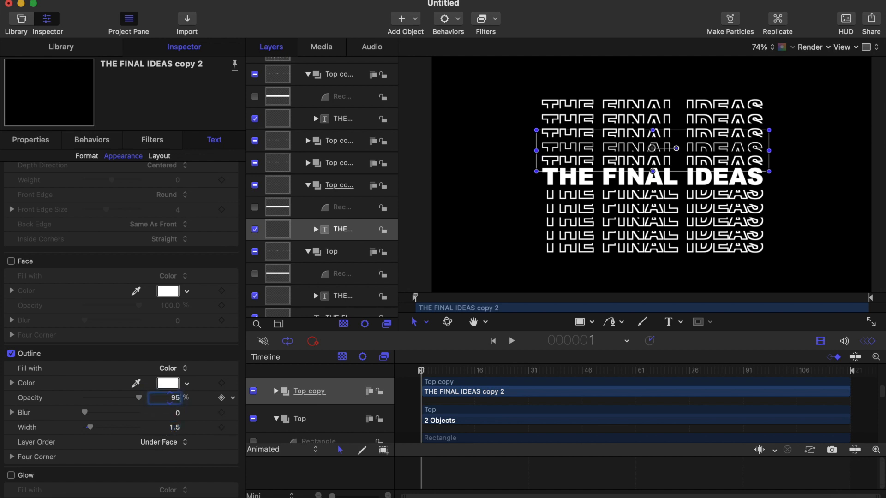
key(Return)
- Set the outline width of the text inside the Top copy 1 group to 1.5
click(308, 164)
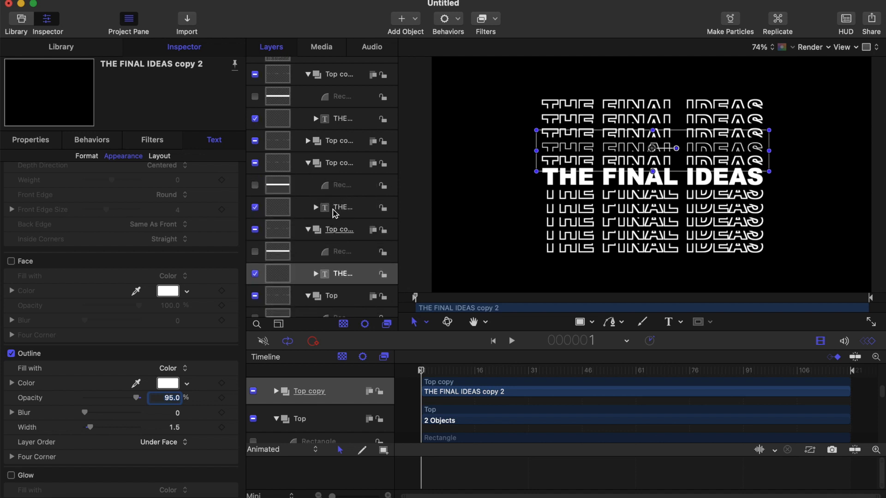
click(341, 207)
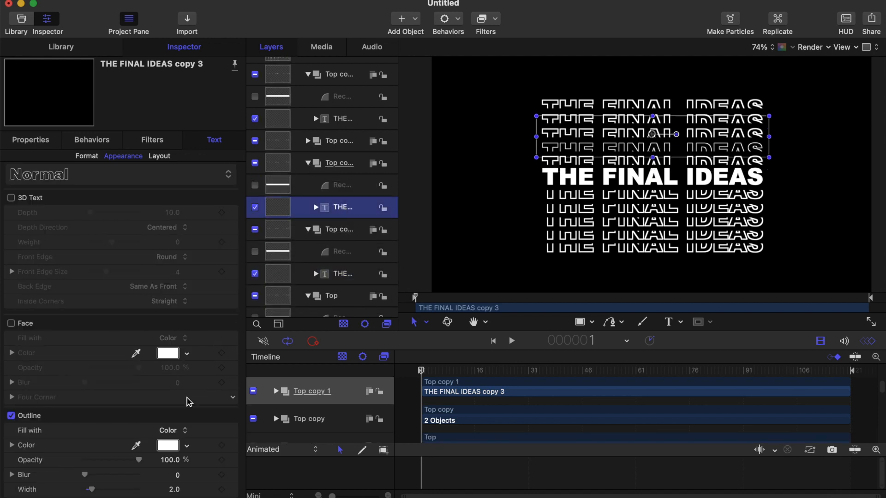
scroll(187, 400, down, 4)
click(173, 392)
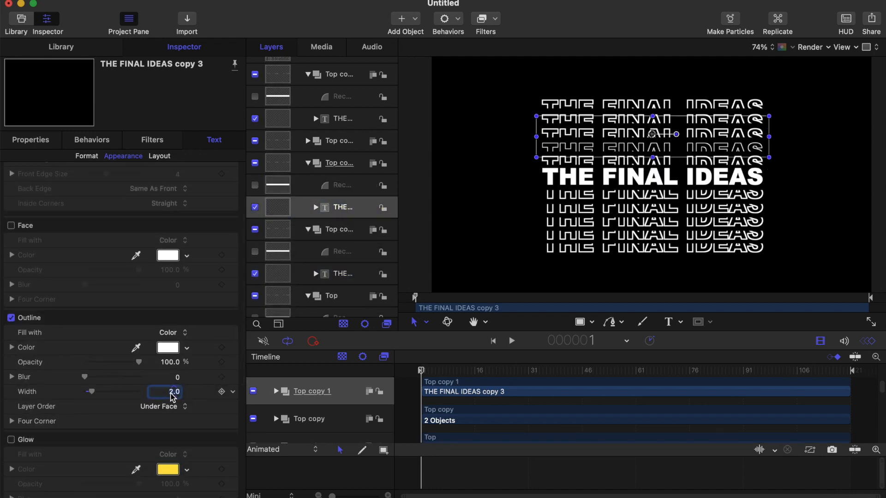
text(1.5)
key(Return)
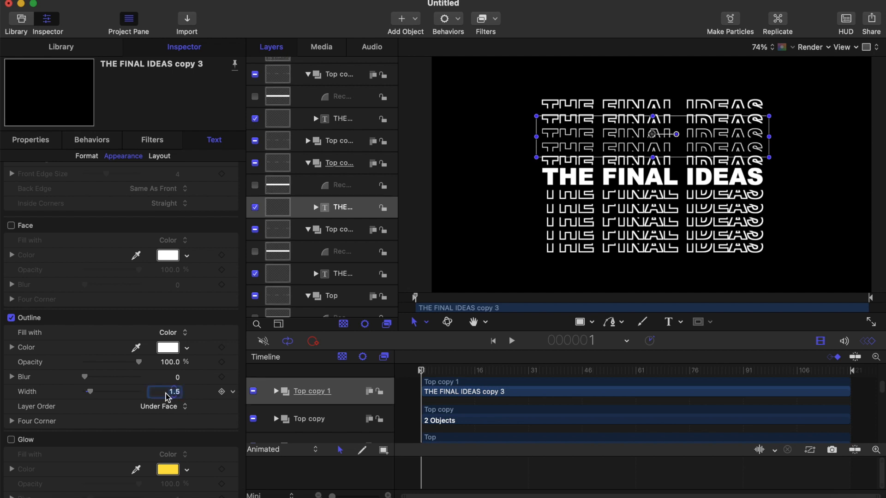
- Set the outline opacity of the Top copy 1 group's text to 90%
click(172, 362)
text(9)
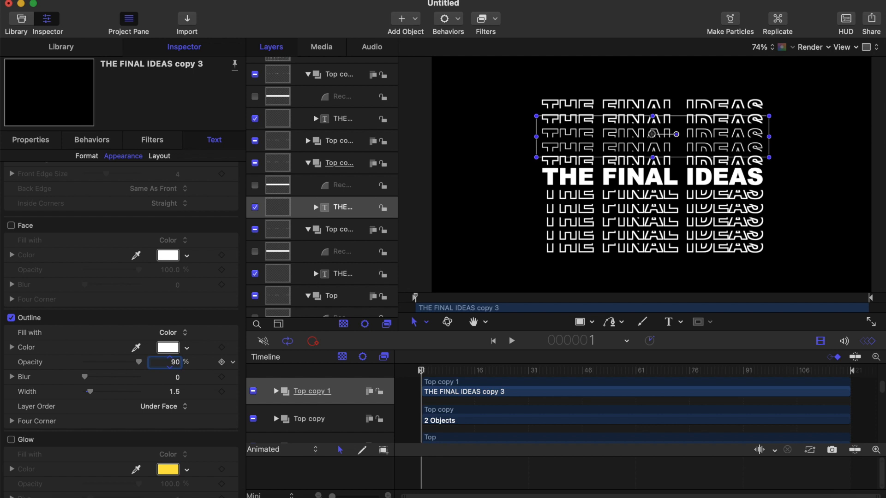
text(0)
key(Return)
- Set the outline width of the text inside the Top copy 3 group to 1.5
click(307, 140)
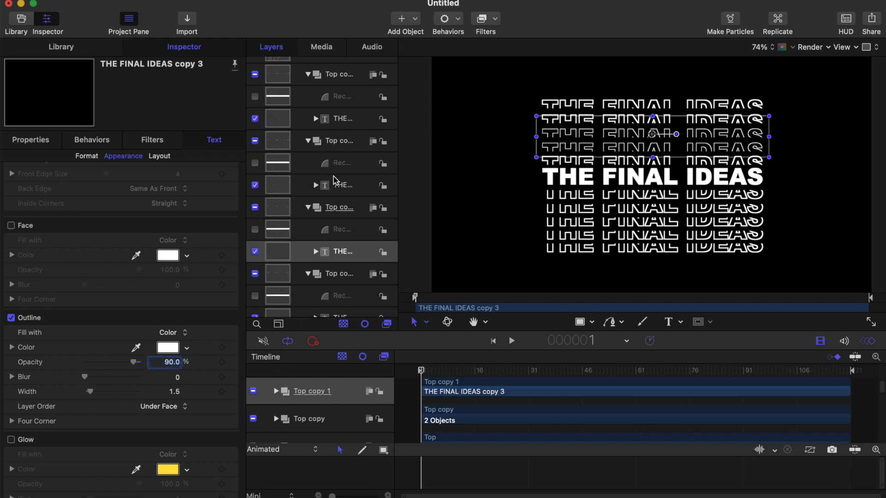
click(347, 186)
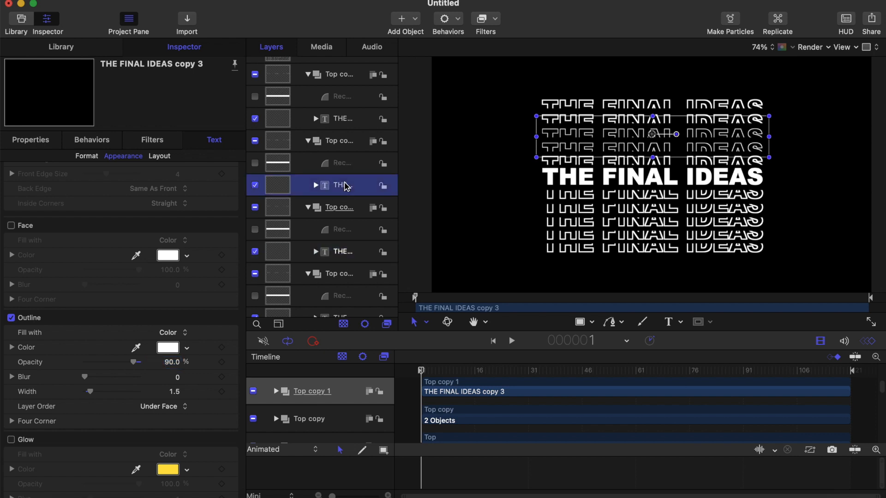
scroll(179, 445, down, 1)
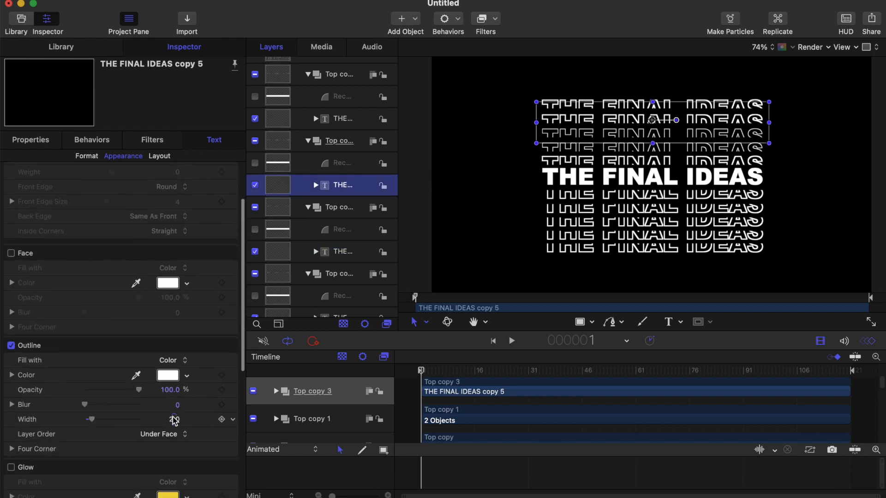
click(174, 420)
text(1.5)
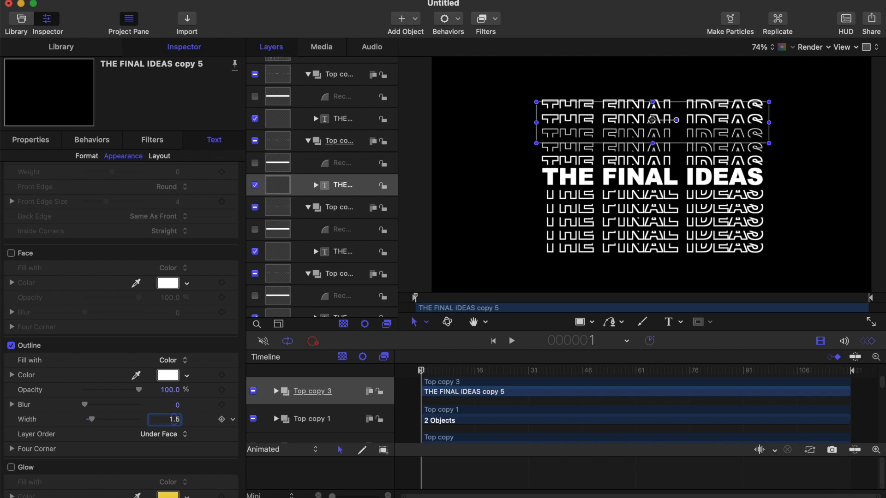
key(Return)
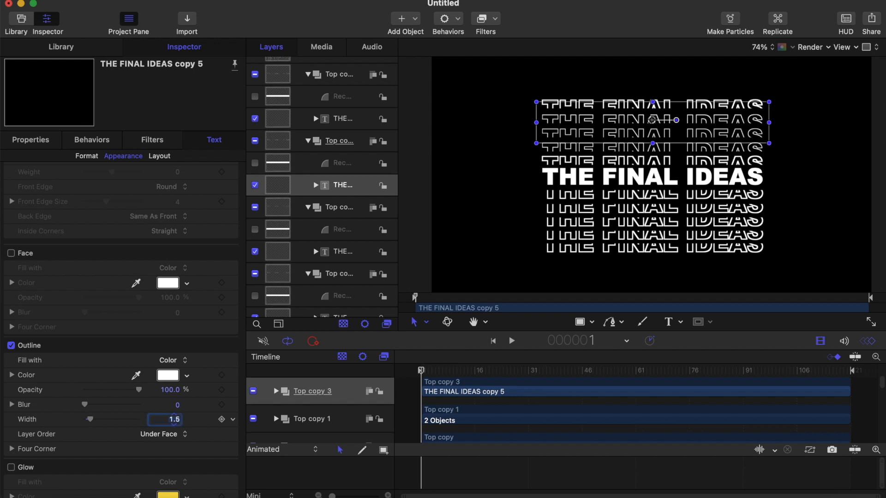
- Set the outline opacity of the Top copy 3 group's text to 85%
click(169, 391)
text(85)
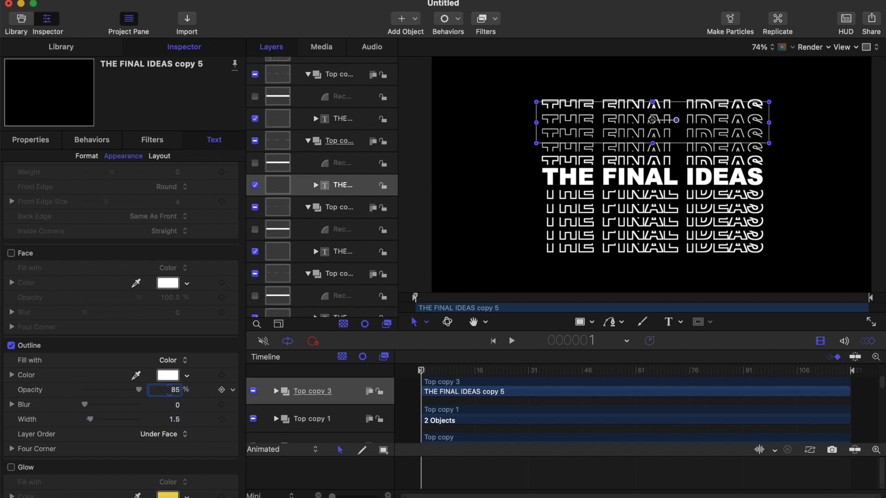
key(Return)
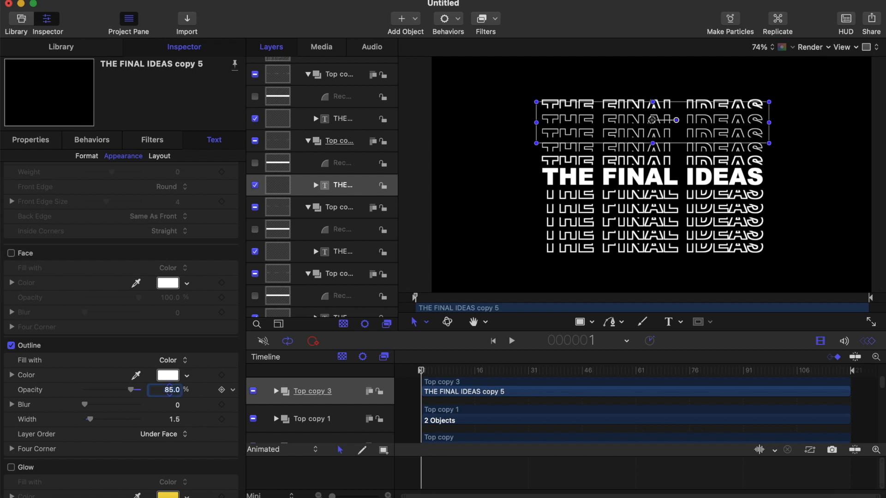
- Set the outline width of the text inside the Top copy 2 group to 1
click(317, 120)
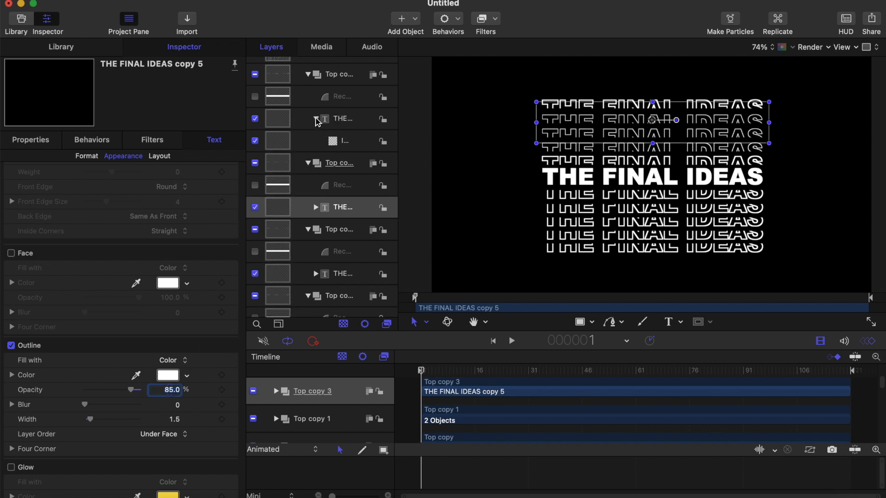
click(317, 119)
scroll(336, 118, up, 3)
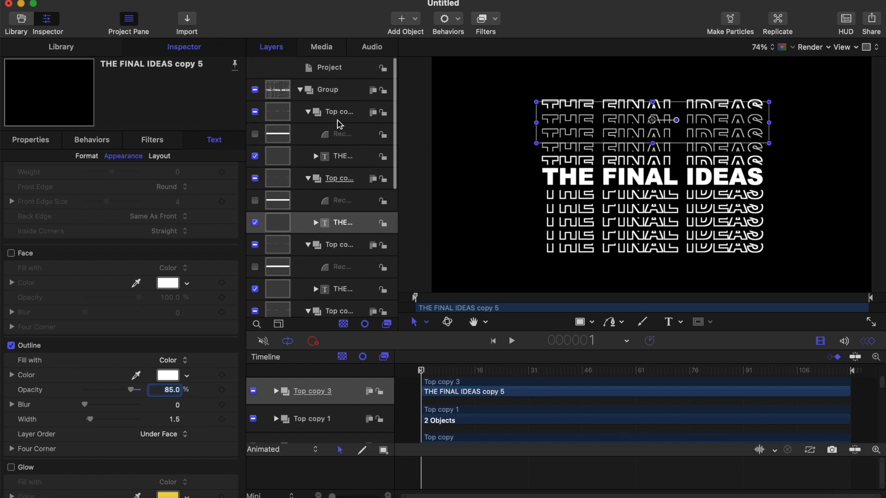
click(343, 157)
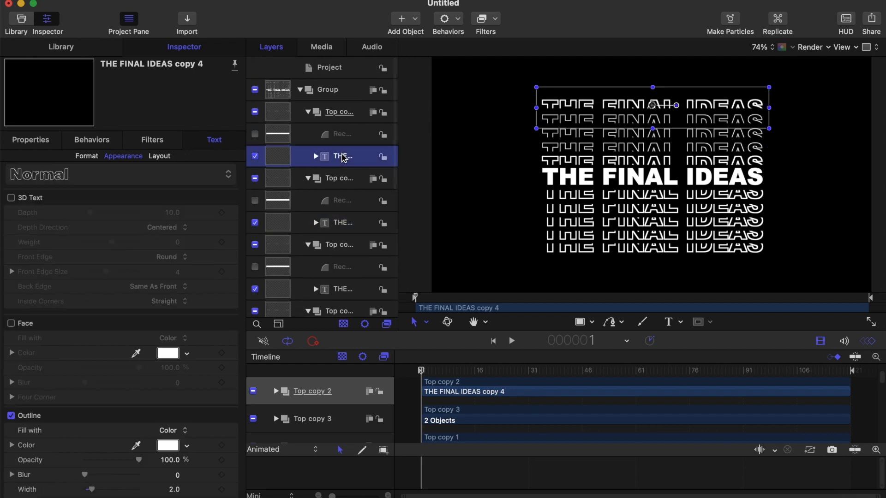
scroll(219, 347, down, 3)
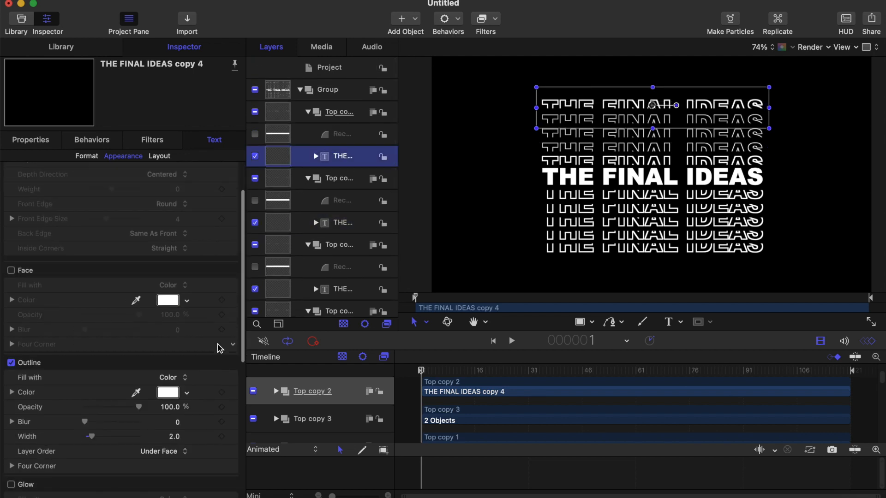
scroll(193, 305, down, 2)
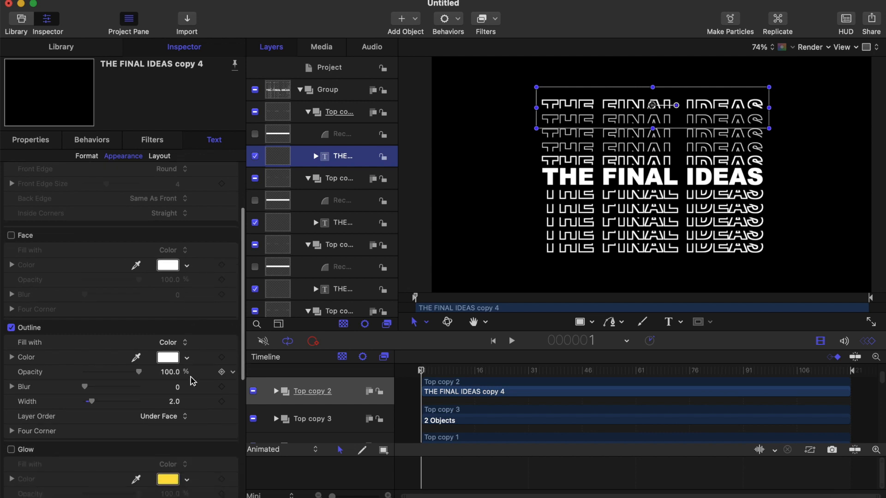
double_click(175, 402)
text(100)
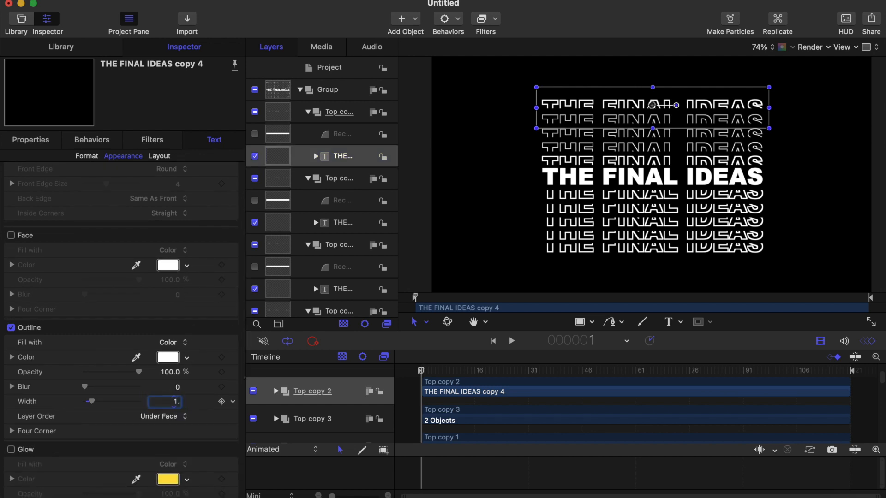
text(.)
key(Return)
- Set the outline opacity of the Top copy 2 group's text to 80%
double_click(167, 373)
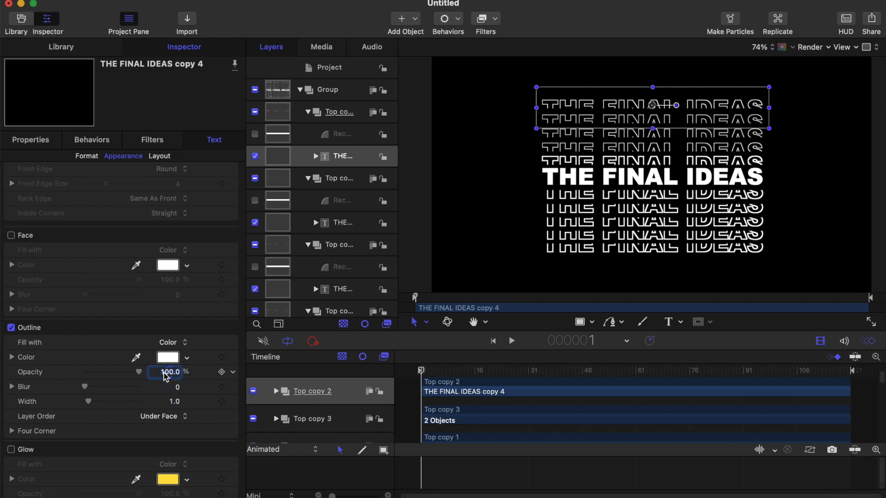
text(80)
key(Return)
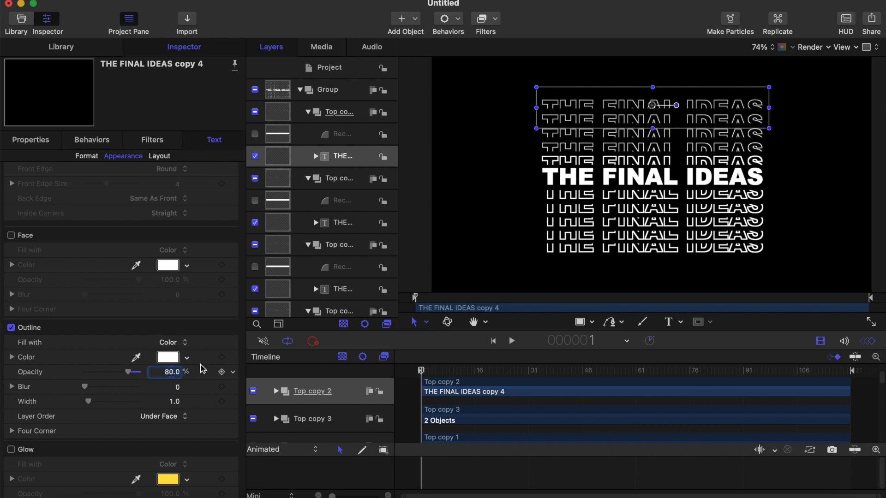
- Review the whole stack of outlined title rows on the canvas and briefly play the project from the first frame
click(579, 323)
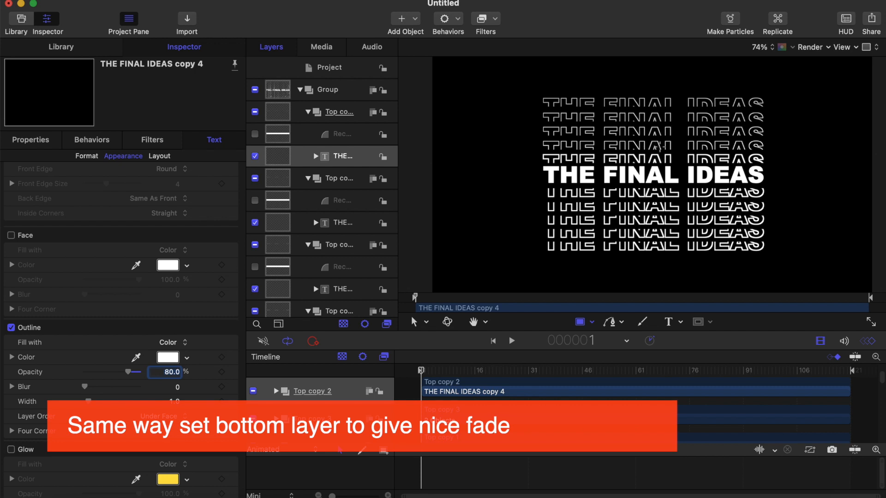
scroll(382, 235, down, 3)
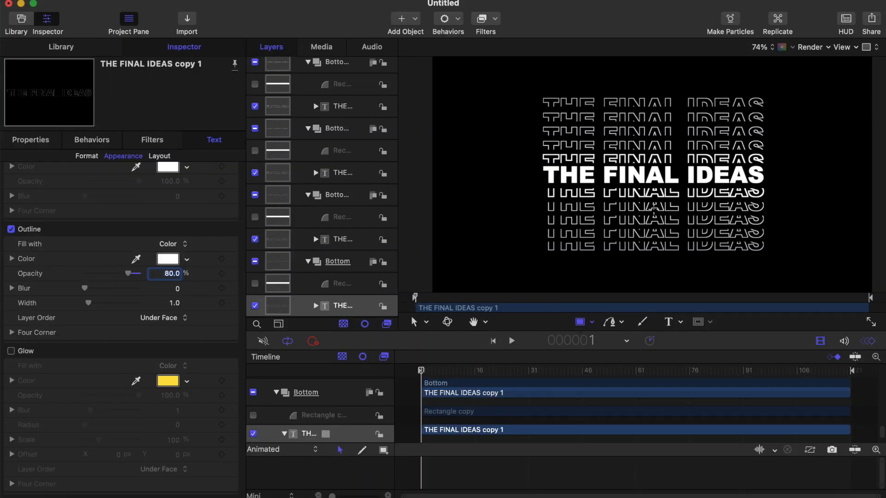
scroll(612, 187, down, 3)
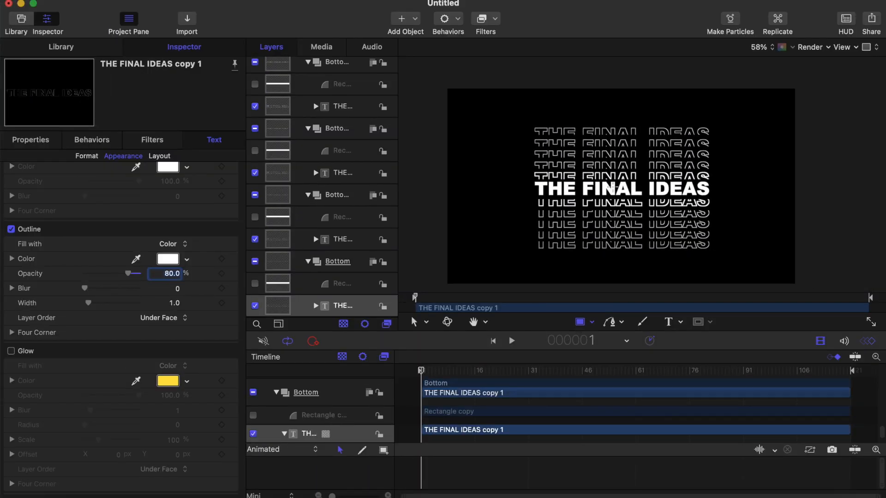
scroll(612, 187, up, 2)
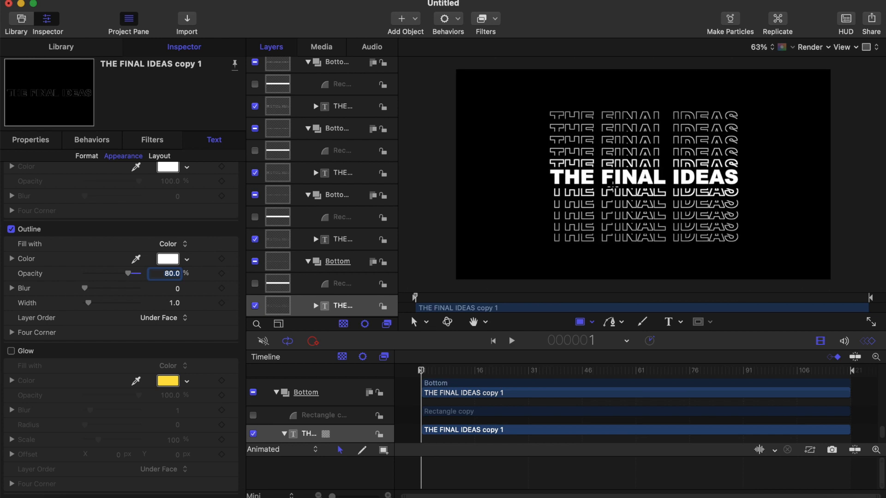
scroll(620, 186, down, 2)
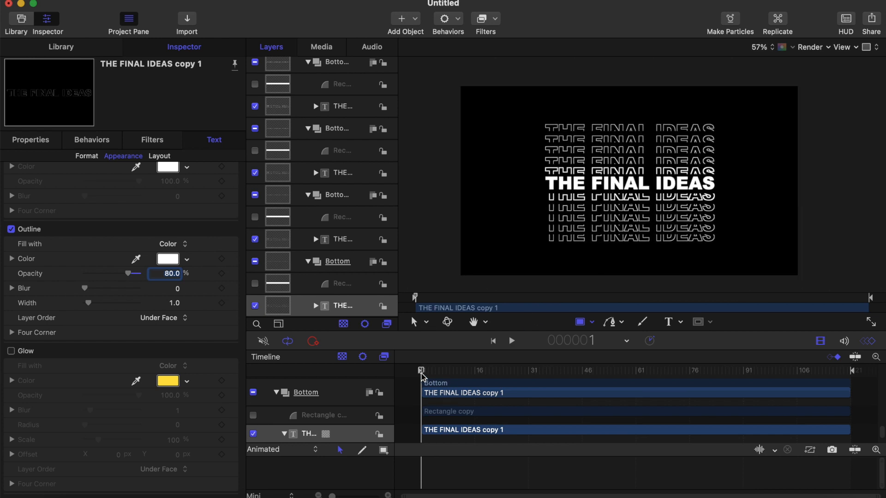
drag(422, 373, 383, 378)
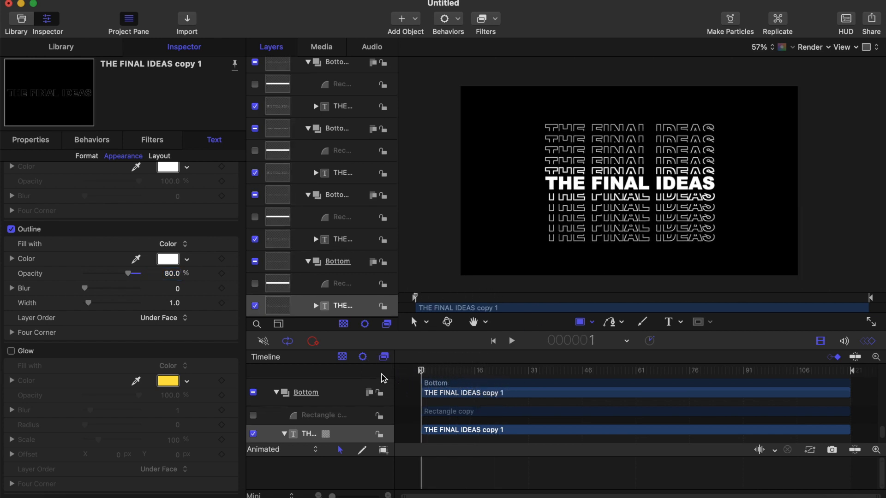
key(space)
key(space)
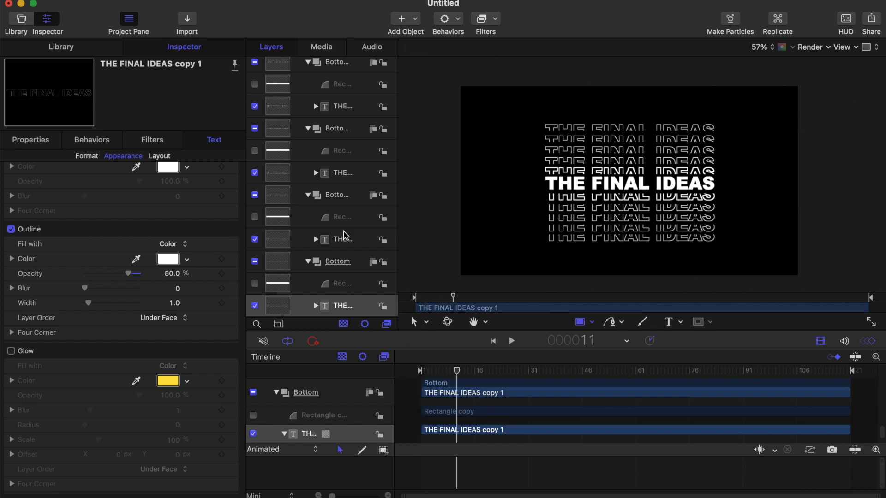
- Collapse all the Bottom and Top row groups in the layer list so only their group names show
scroll(342, 208, up, 3)
scroll(342, 209, down, 4)
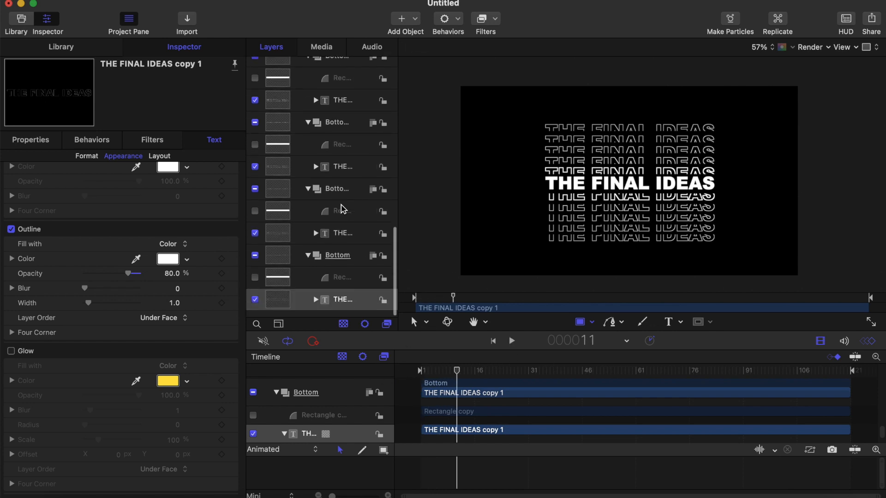
click(308, 262)
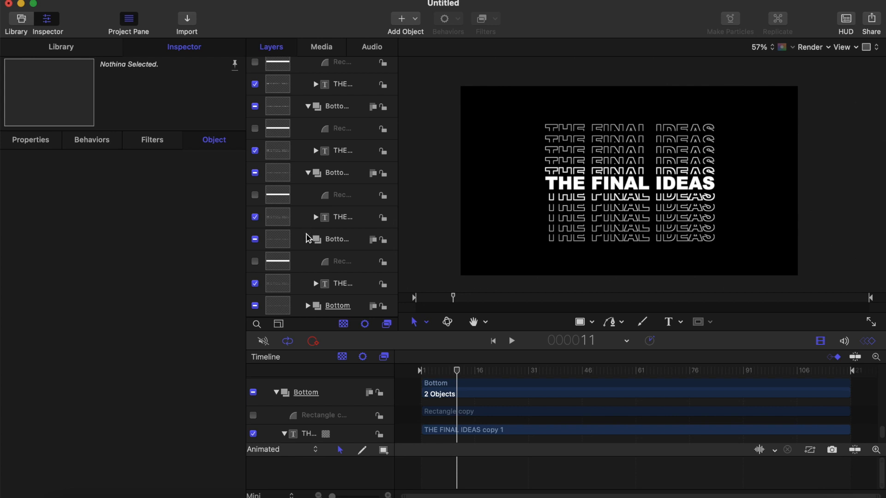
click(308, 238)
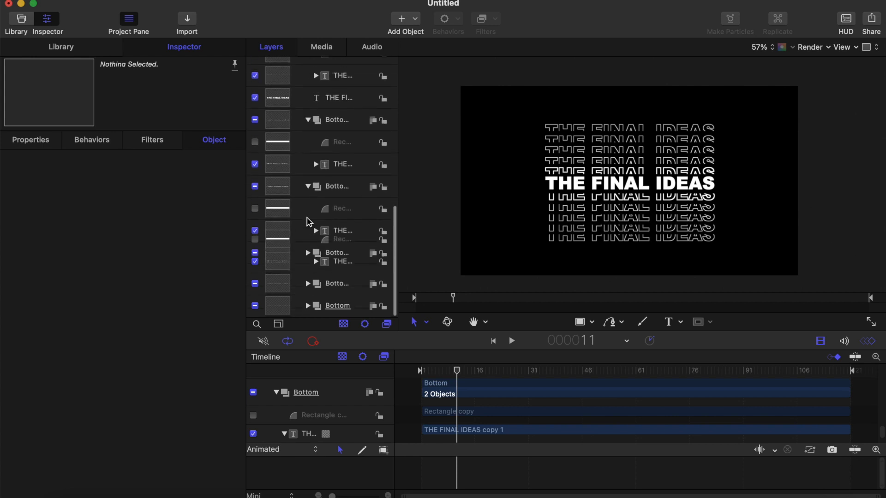
click(308, 195)
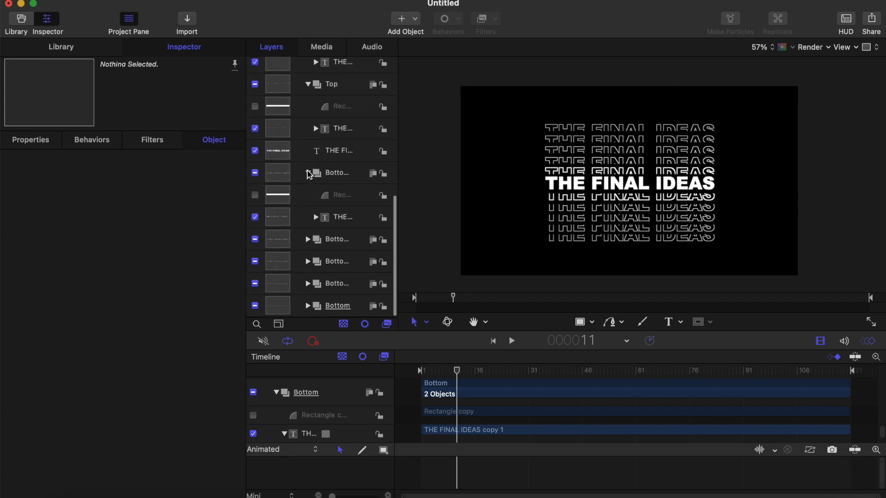
click(308, 174)
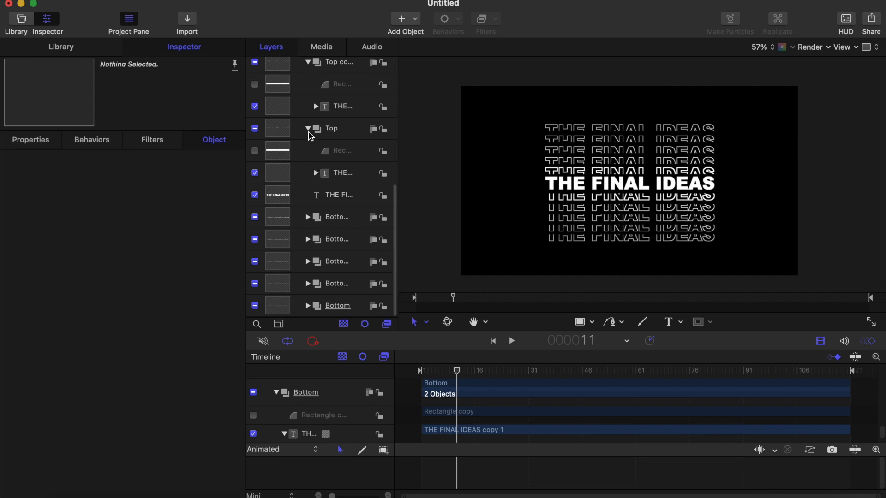
click(308, 130)
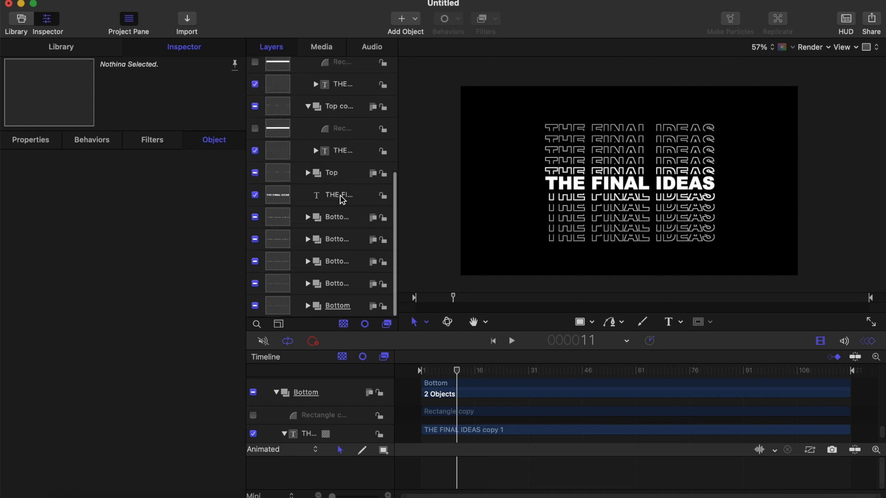
scroll(332, 171, up, 1)
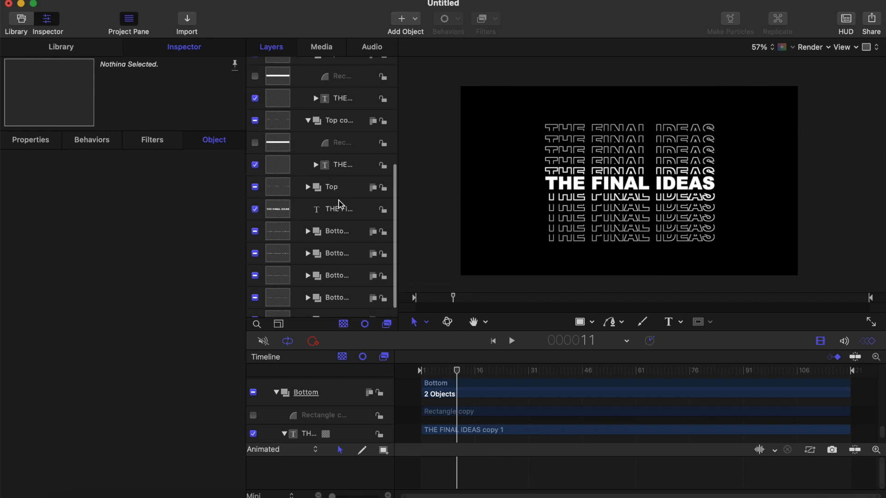
click(308, 121)
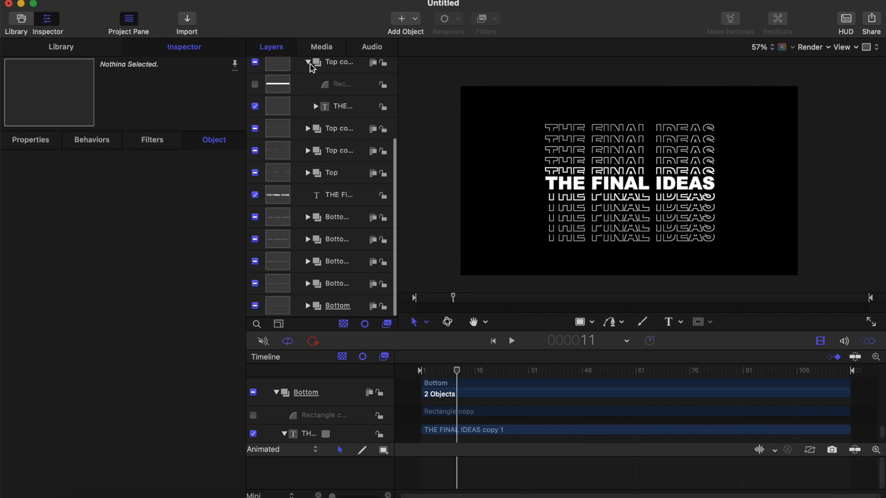
scroll(313, 130, up, 2)
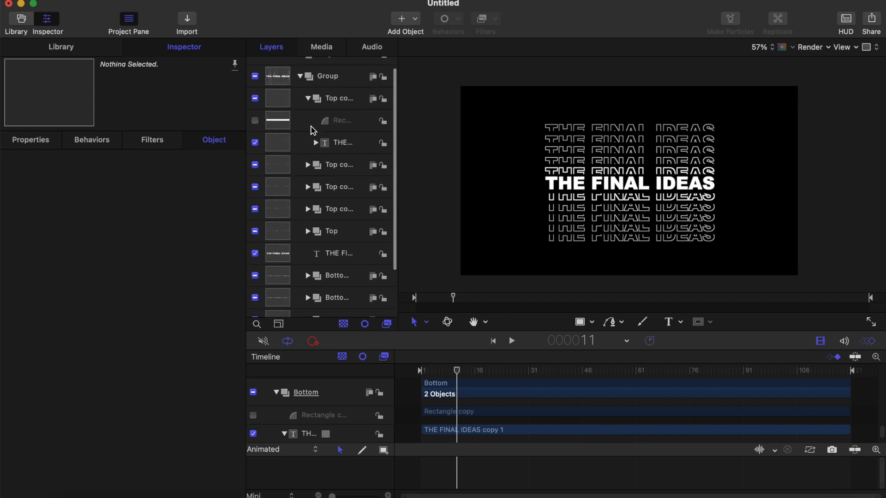
click(311, 101)
scroll(337, 226, down, 2)
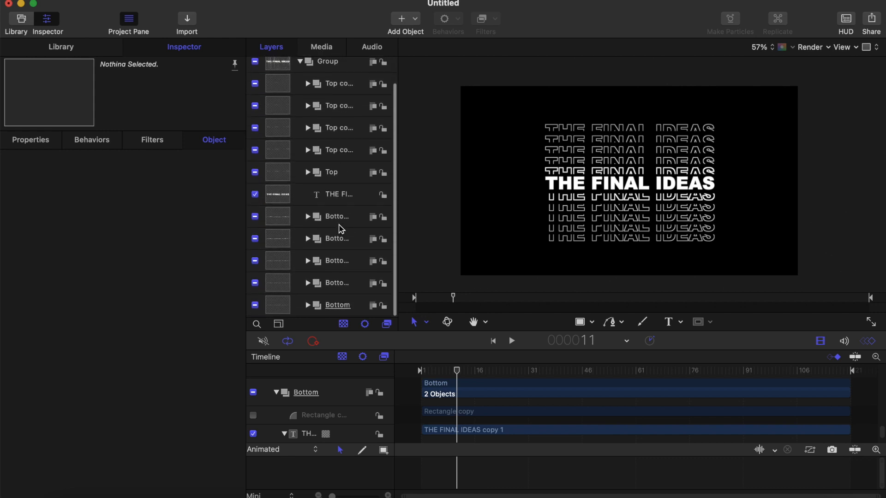
- Set the in point of the Top copy 3 group to frame 2, leaving the Top copy 2 group starting at frame 1
drag(458, 372, 419, 372)
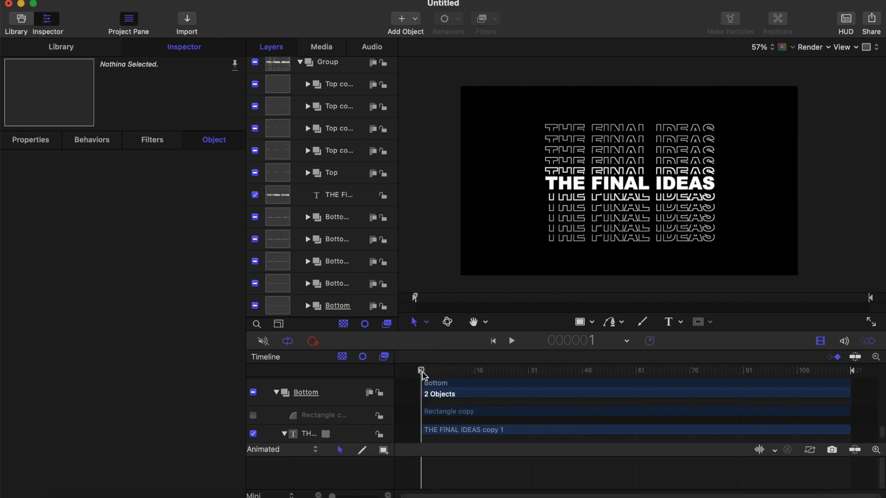
scroll(361, 137, up, 2)
click(338, 113)
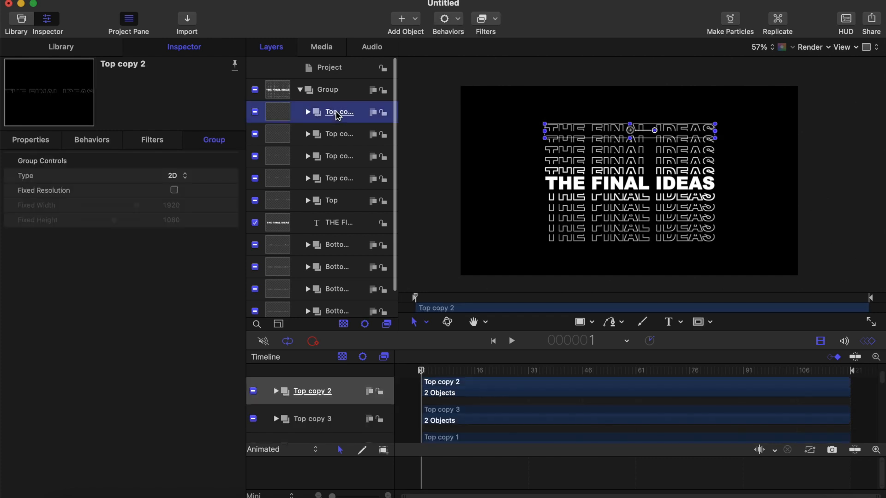
click(580, 322)
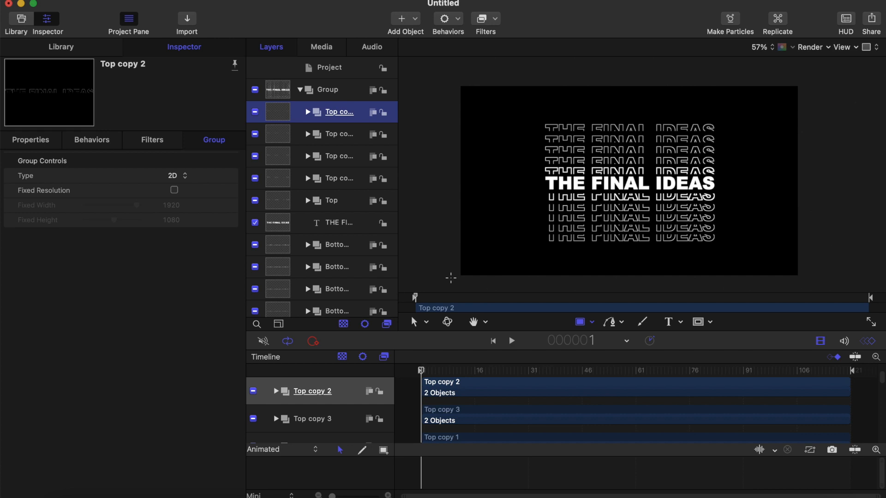
click(343, 134)
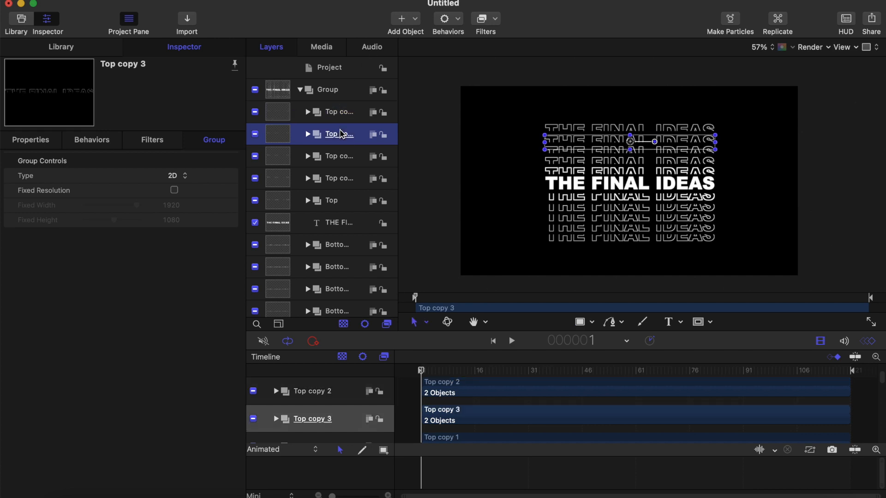
key(Right)
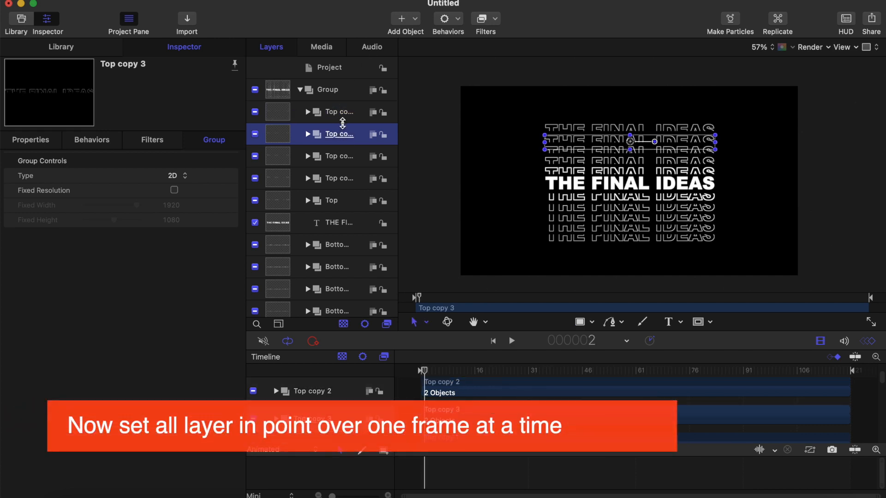
key(i)
key(Left)
key(Right)
- Set the in point of the Top copy 1 group to frame 3 and of the Top copy group to frame 4
key(Right)
click(346, 160)
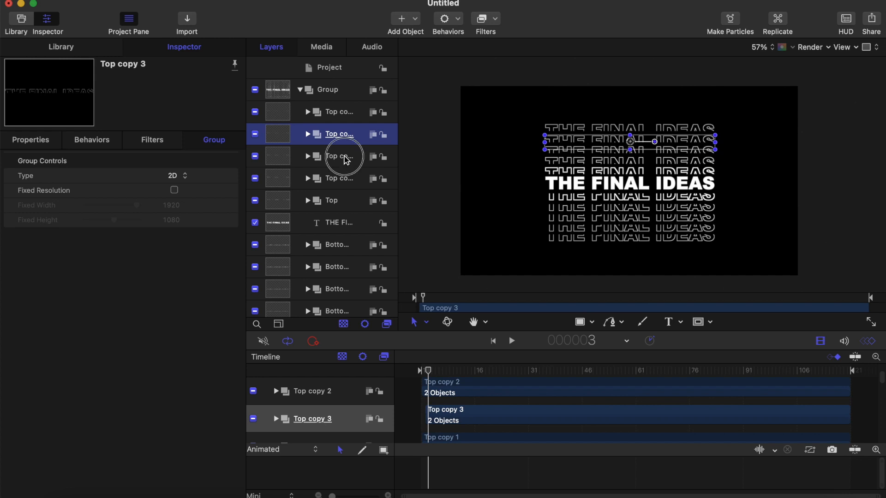
key(shift+[)
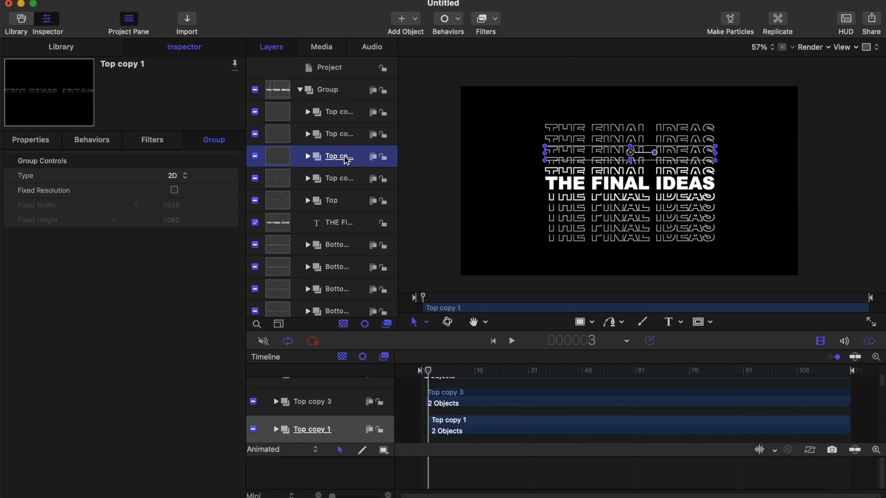
key(Right)
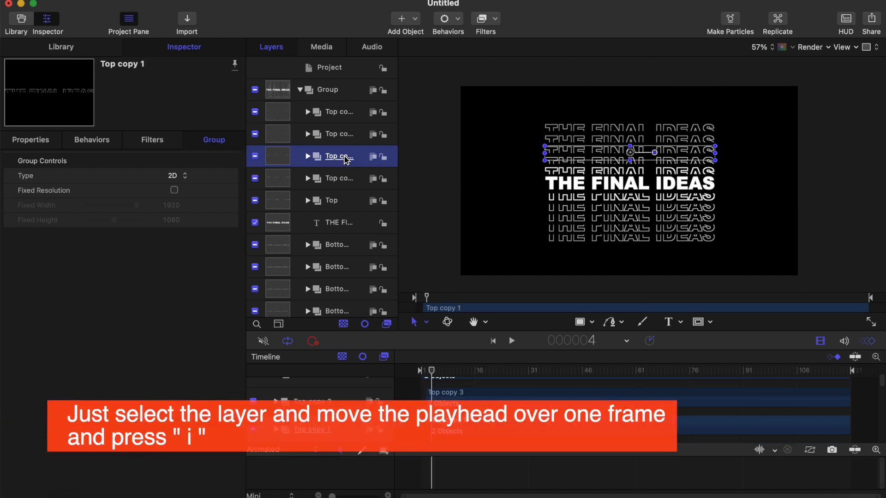
click(329, 178)
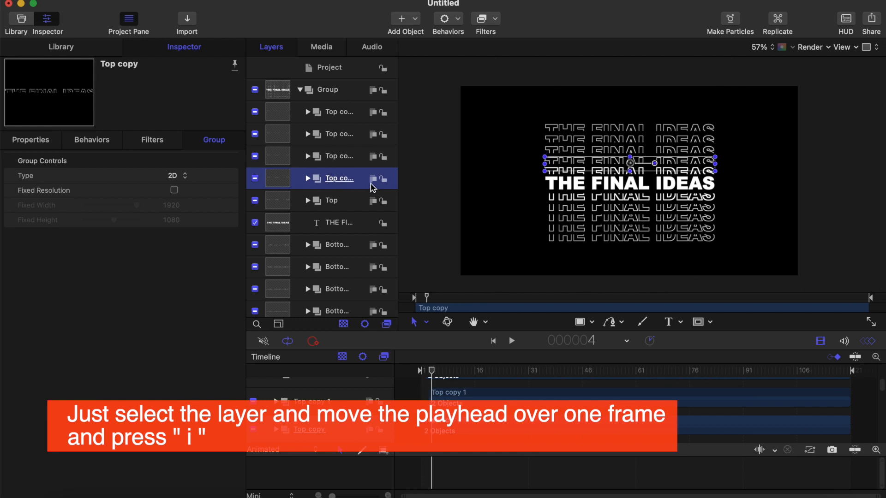
key(i)
key(Right)
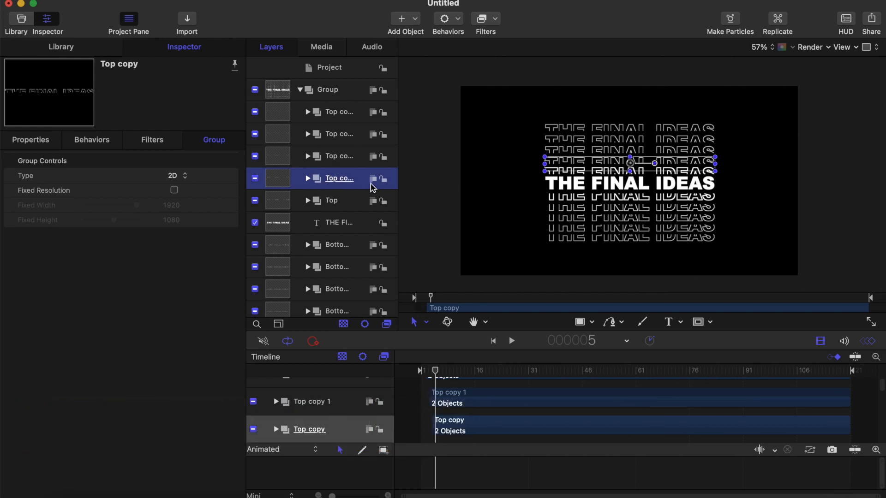
key(Left)
key(Left)
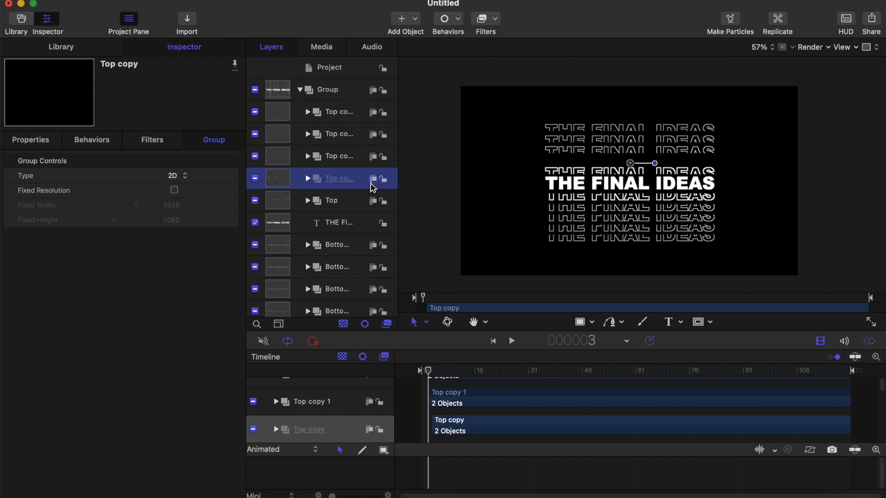
key(Right)
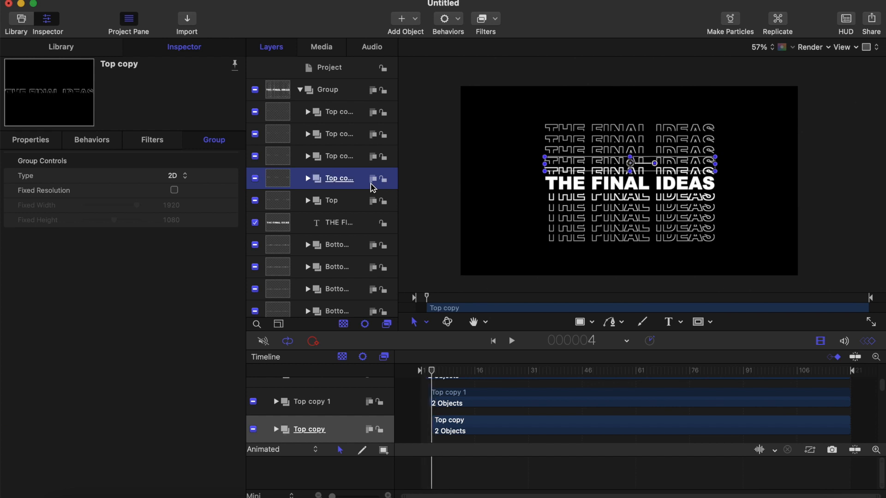
- Set the in point of the Top group to frame 5
key(Right)
click(339, 204)
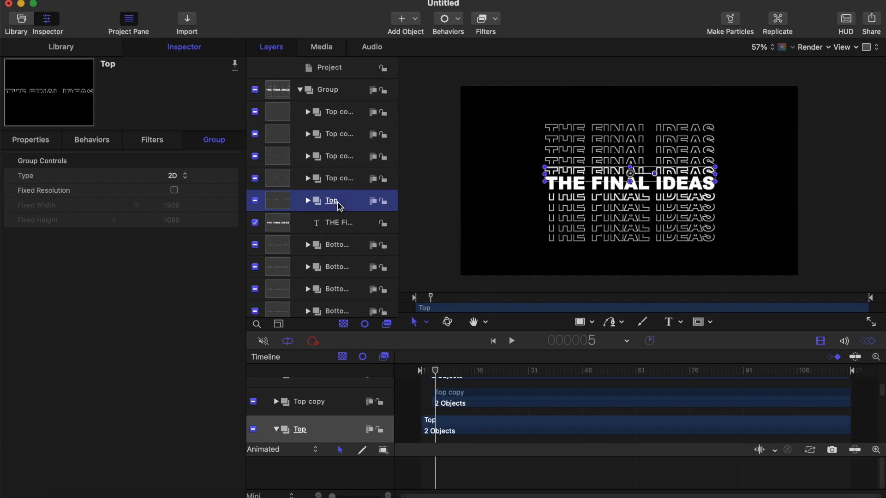
key(i)
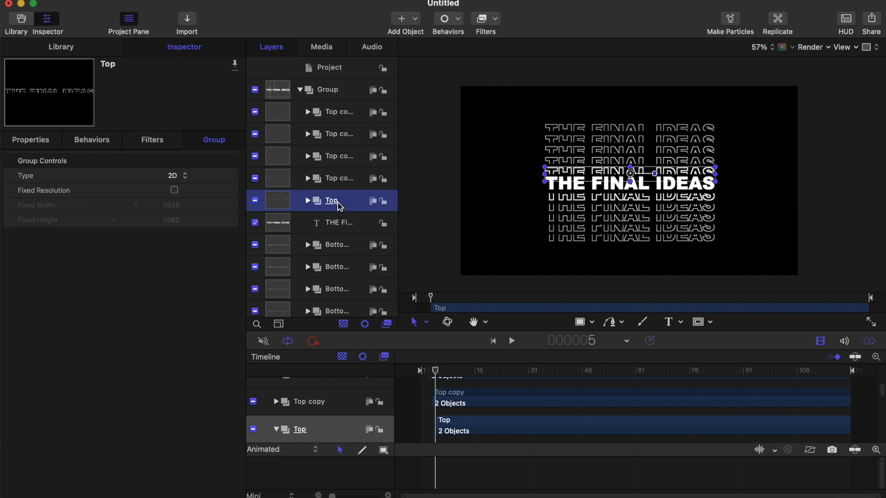
- Go back and forth through the first six frames to check how the Top row groups appear one by one
key(Left)
key(Right)
key(Left)
key(Left)
key(Left)
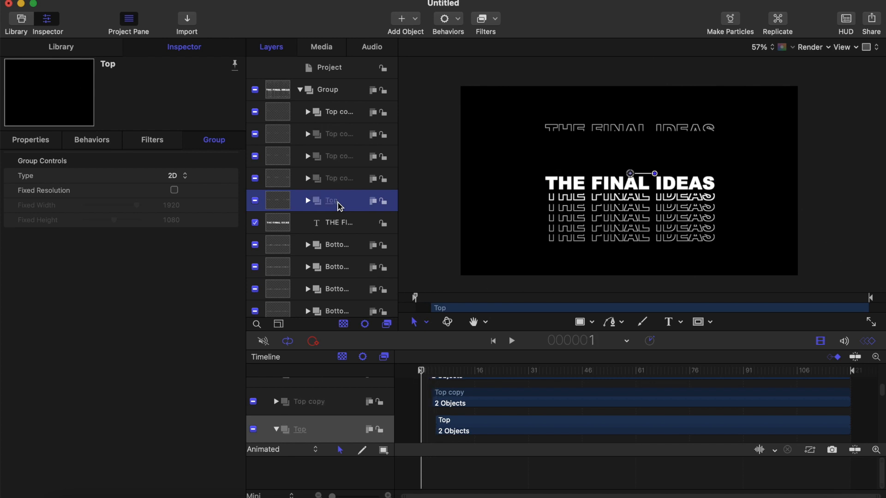
key(Right)
key(Right)
key(Right)
key(Right)
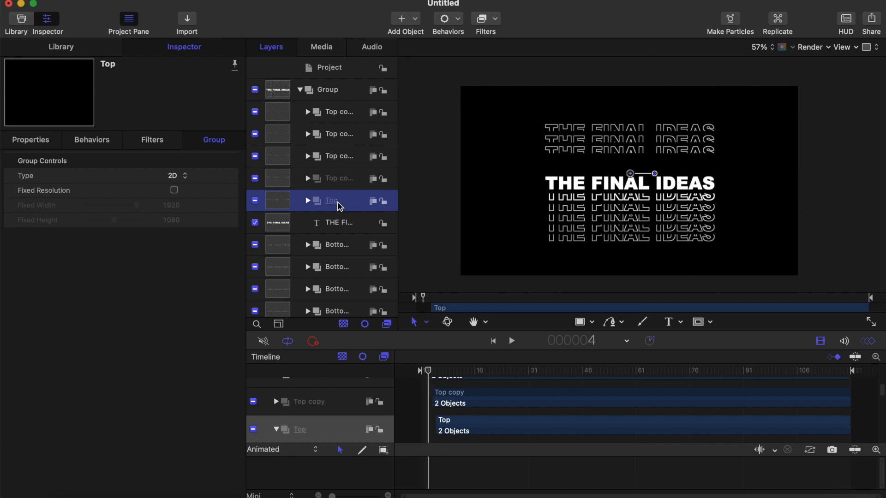
key(Right)
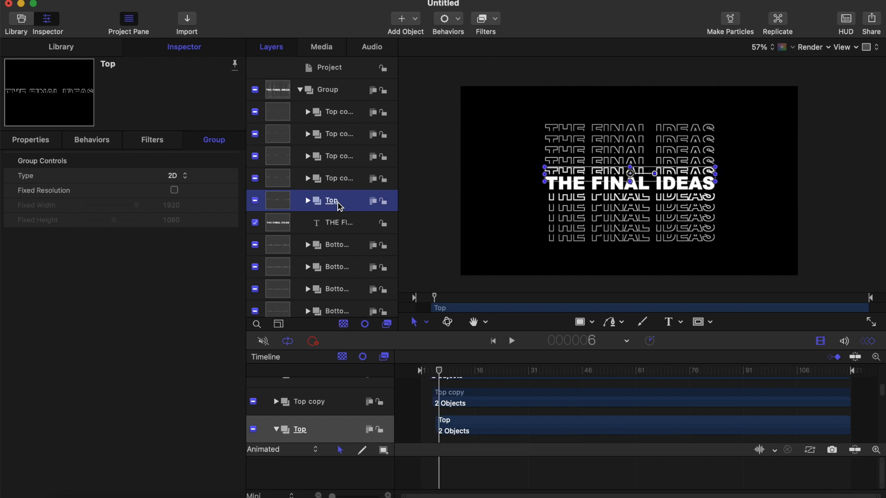
key(Left)
key(Left)
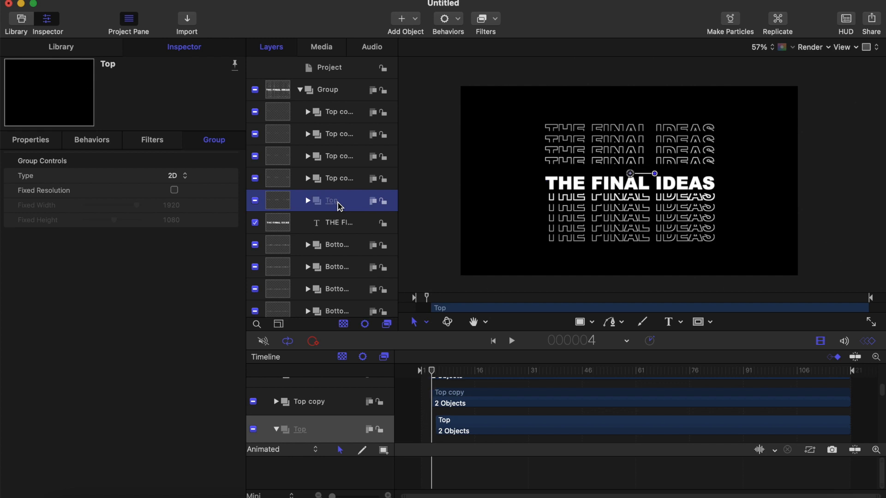
- Set the in point of the Bottom copy 3 group to frame 6
key(Right)
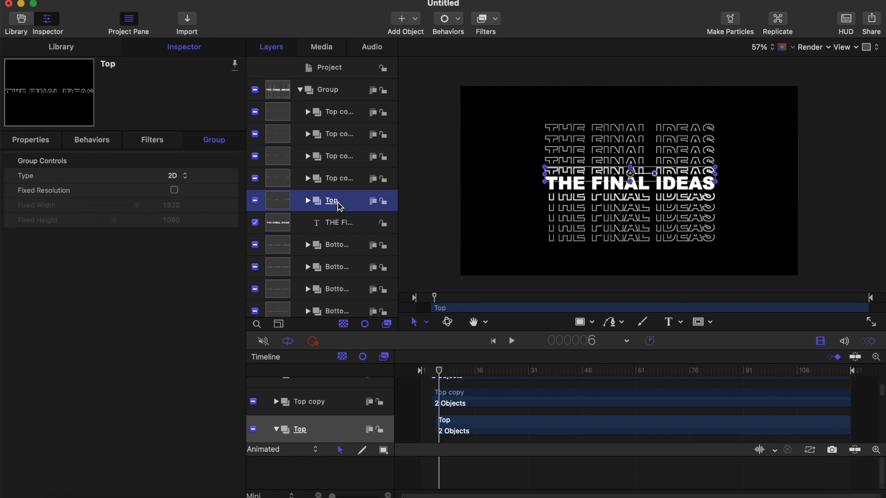
click(334, 246)
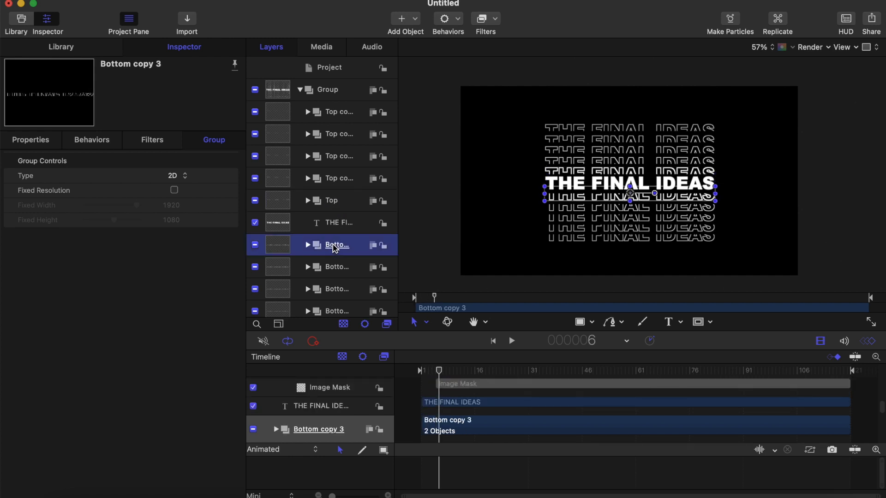
scroll(336, 249, down, 1)
scroll(335, 249, down, 1)
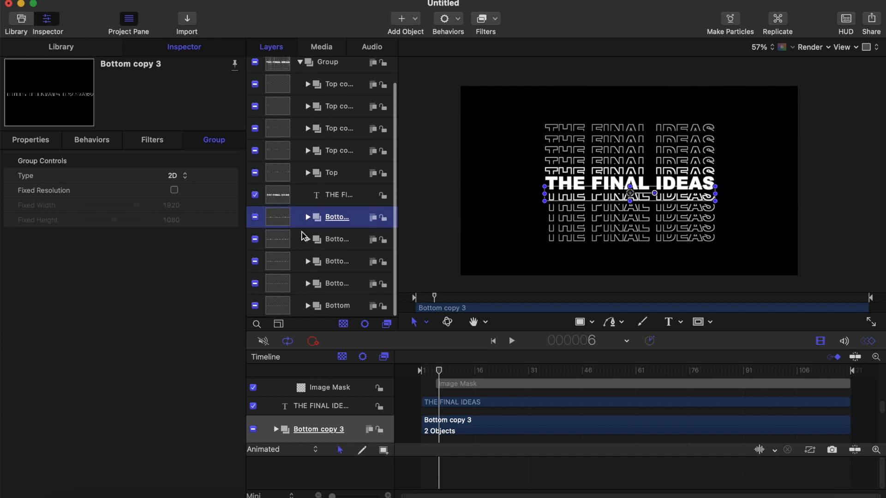
key(shift+[)
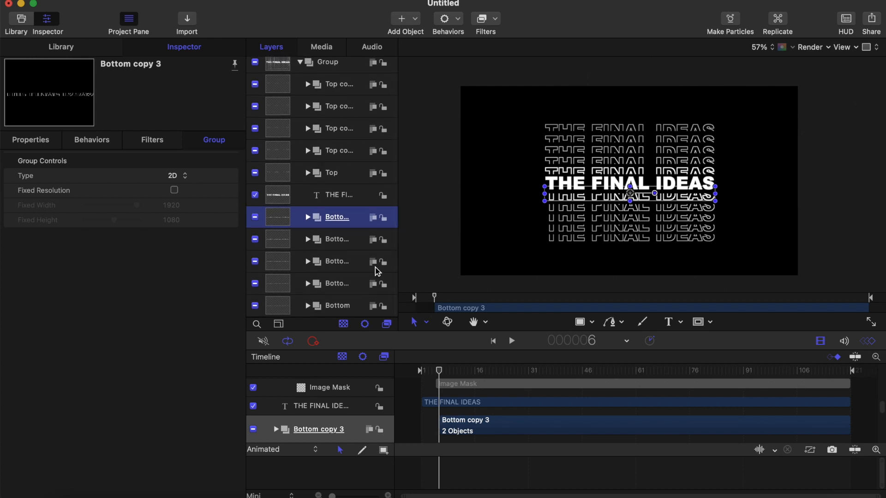
- Set the in point of the Bottom copy 2 group to frame 7 and of the Bottom copy 1 group to frame 8
key(Right)
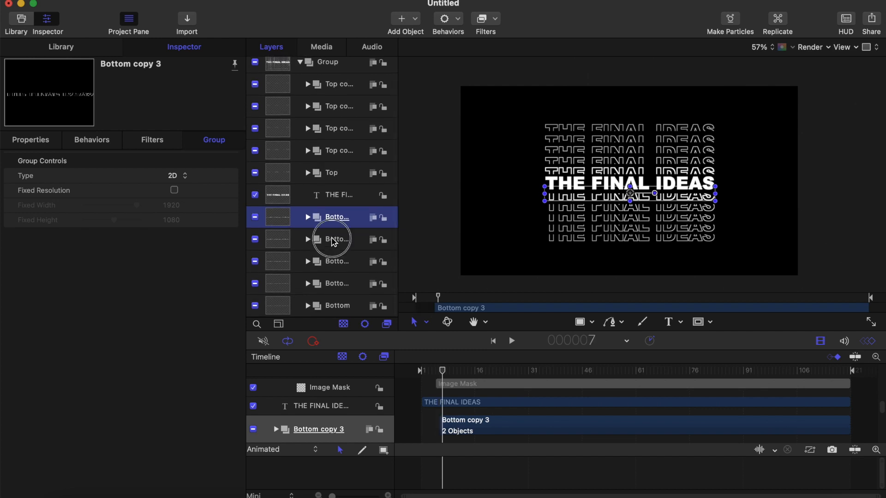
click(333, 239)
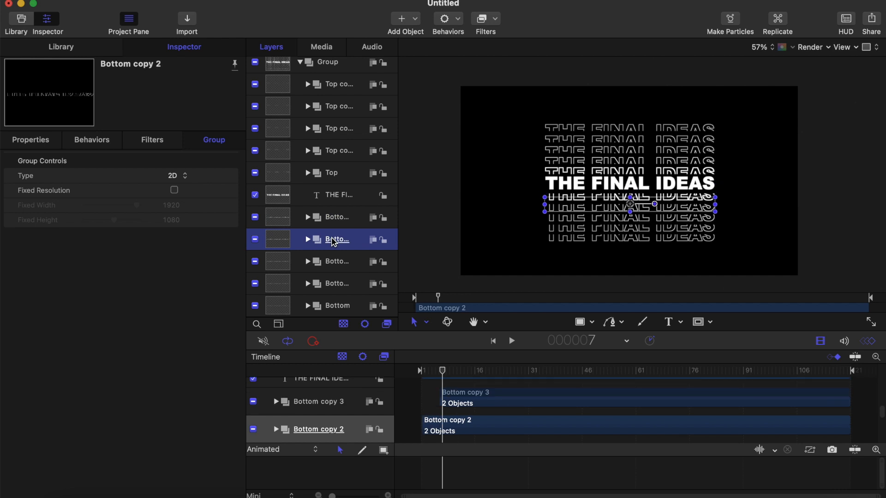
key(shift+[)
key(Right)
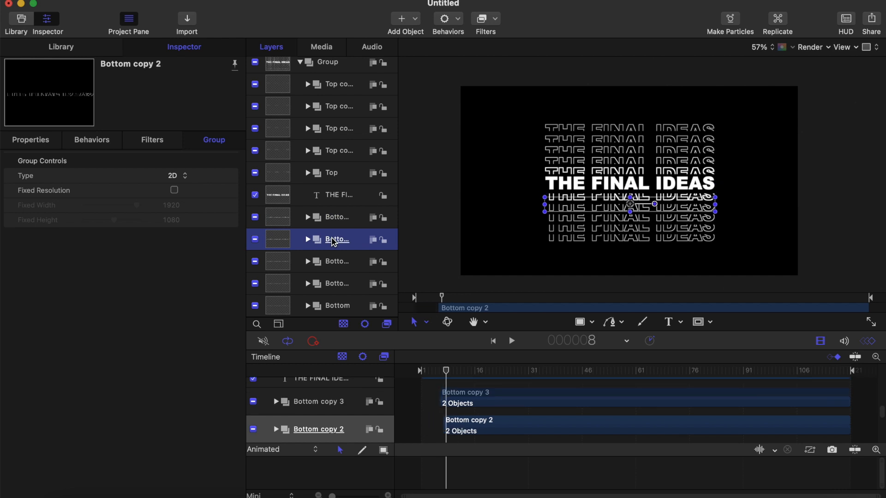
click(333, 262)
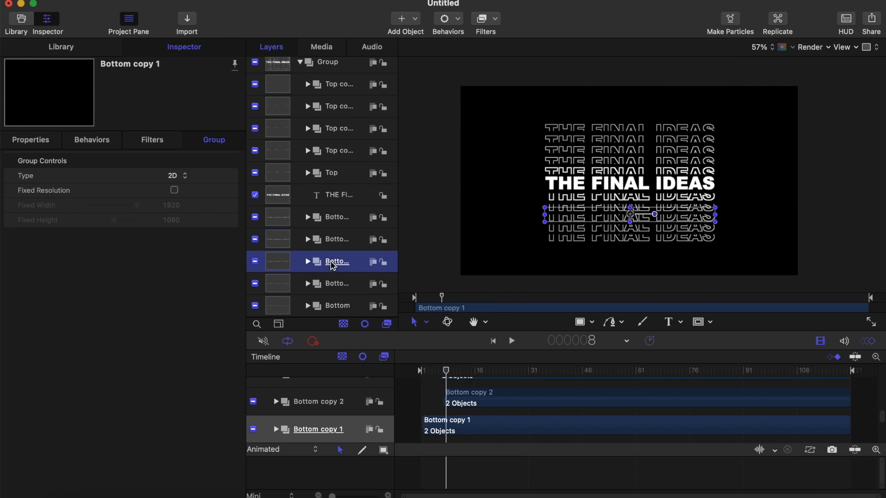
key(shift+[)
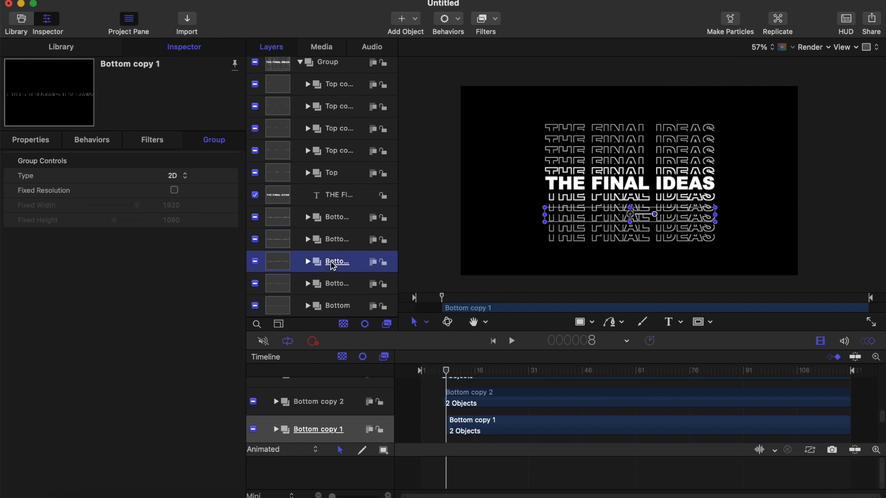
- Set the in point of the Bottom copy group to frame 9 and of the Bottom group to frame 10
key(Right)
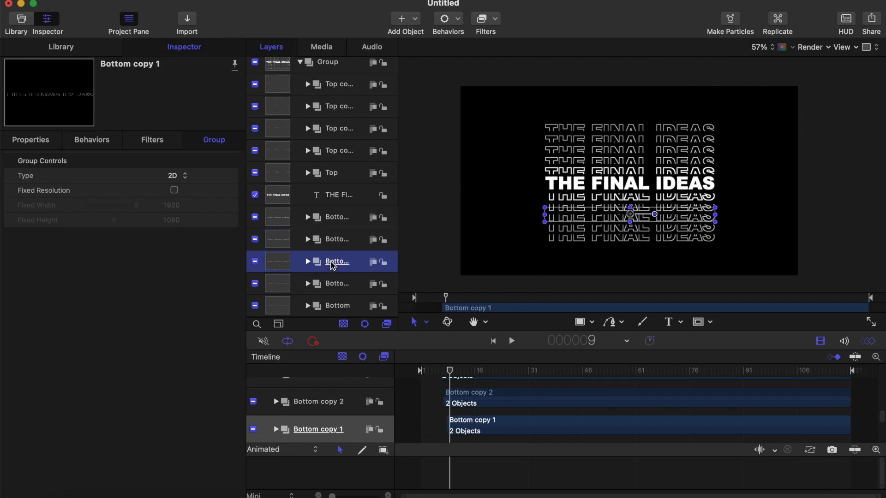
click(332, 285)
key(shift+[)
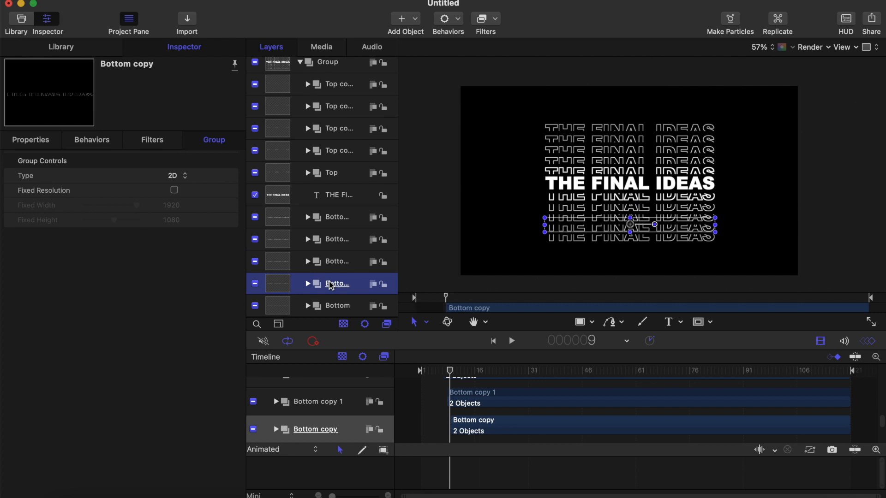
key(Right)
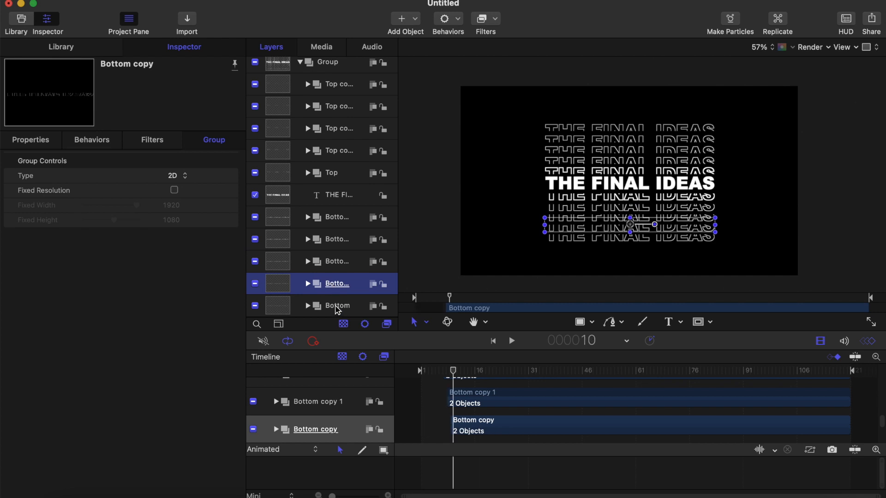
click(339, 307)
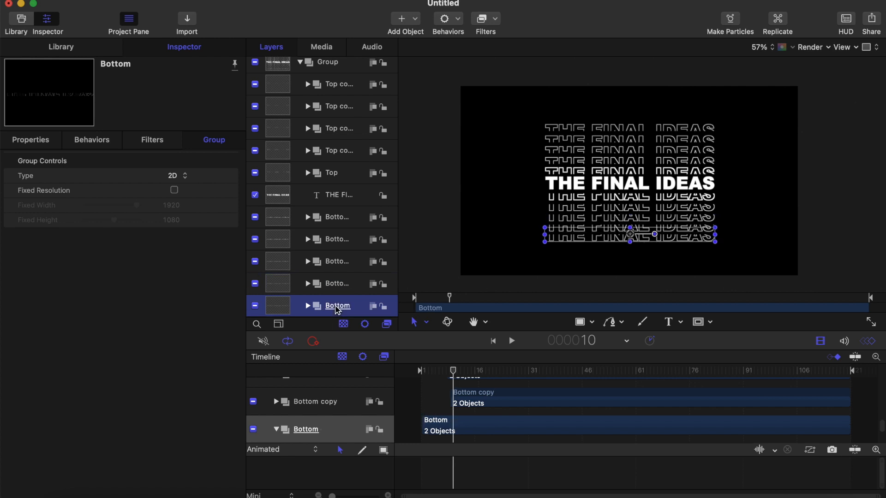
key(shift+[)
- Play the title from the first frame, and step back frame by frame to check the staggered start of the rows
key(Right)
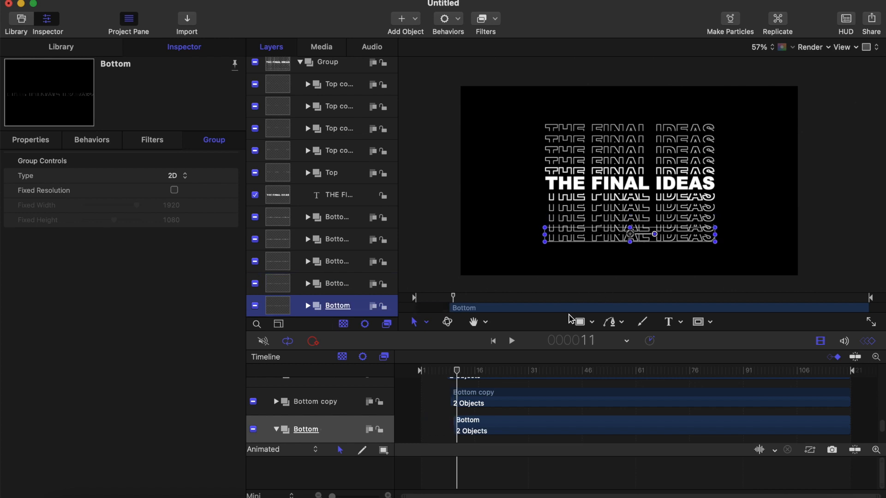
click(579, 323)
key(space)
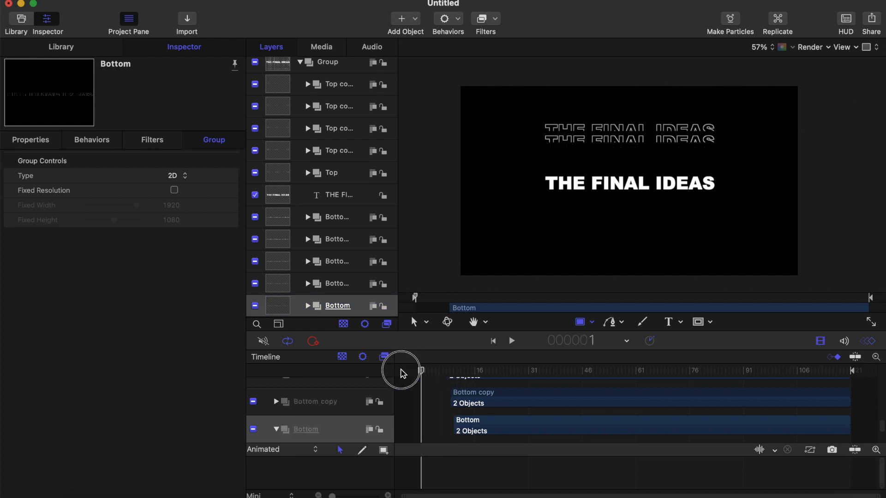
key(space)
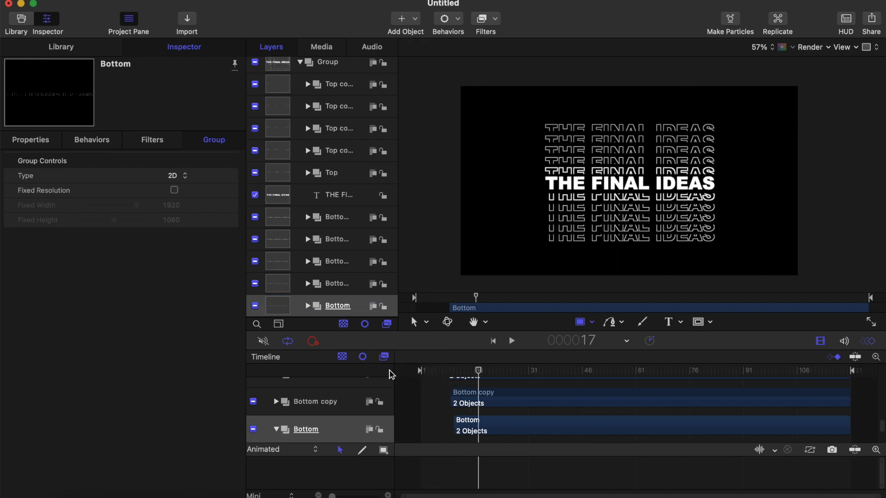
key(Left)
key(Left)
key(Left)
key(Left)
key(Left)
key(Left)
key(Left)
key(Left)
key(Left)
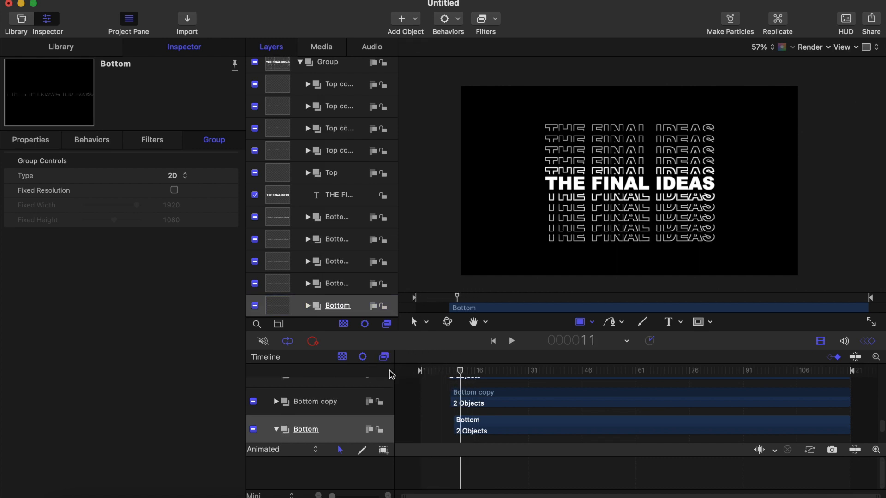
- Step back to the first frame and play the title briefly to check how the rows appear one after another
key(Left)
key(Left)
key(Left)
key(Left)
key(Left)
key(Left)
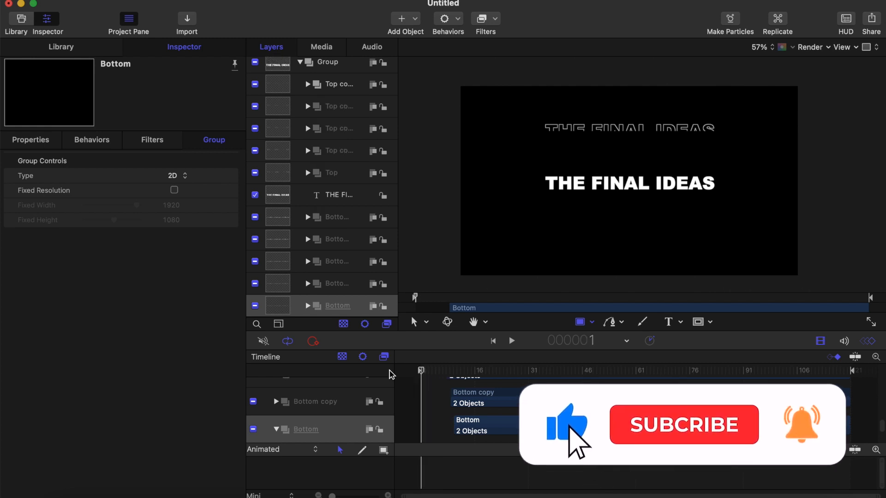
key(Left)
key(space)
key(space)
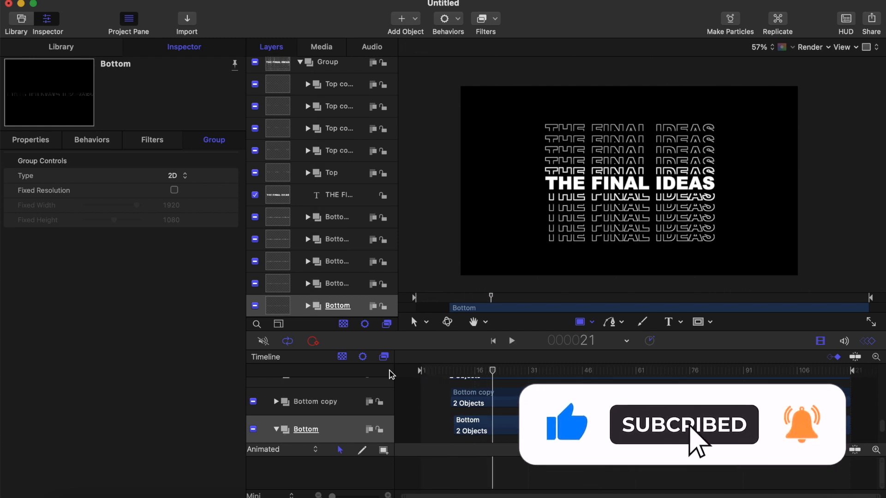
- Set the out point of the Top copy 2 group to frame 30
key(Right)
key(Right)
key(Right)
key(Right)
key(Right)
key(Right)
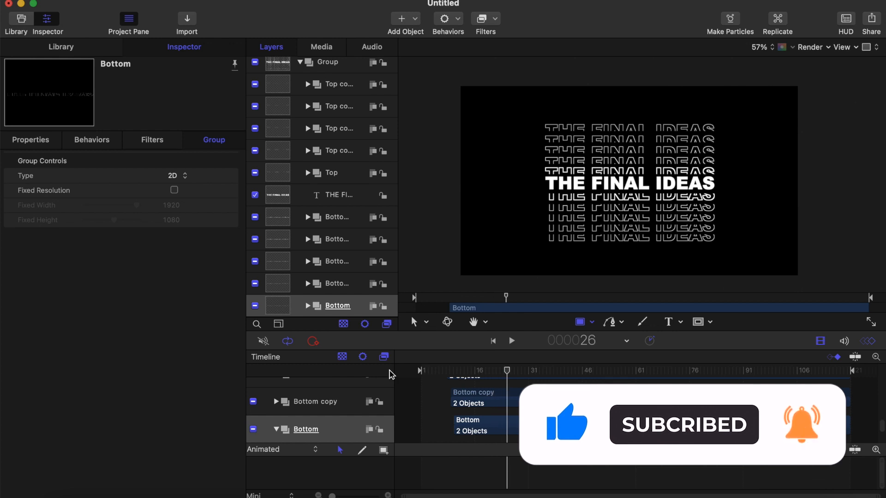
key(Right)
key(Right)
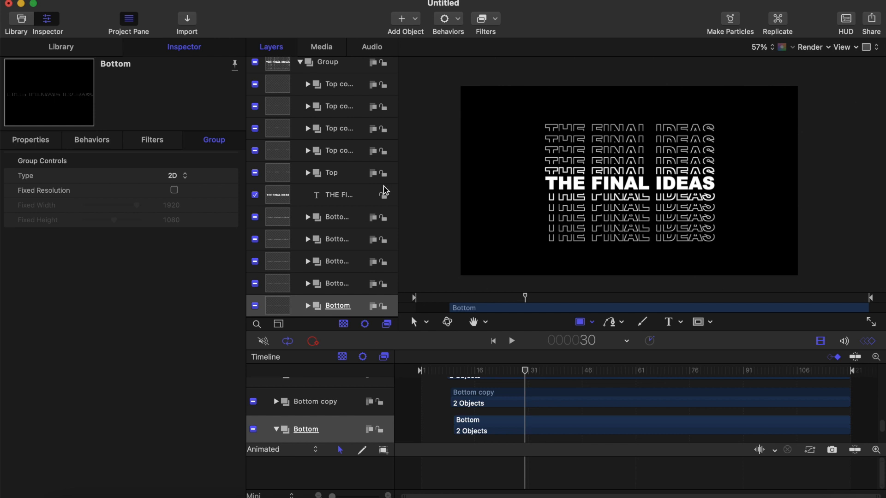
scroll(326, 165, down, 1)
scroll(325, 165, up, 3)
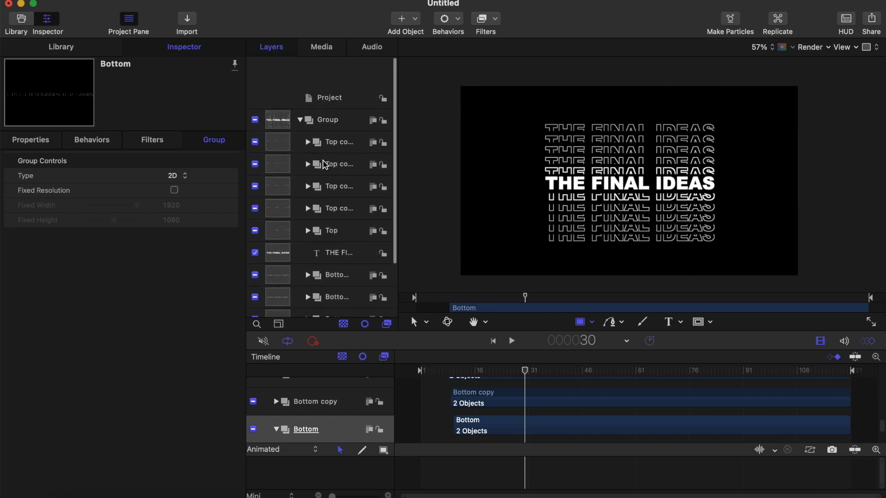
click(342, 113)
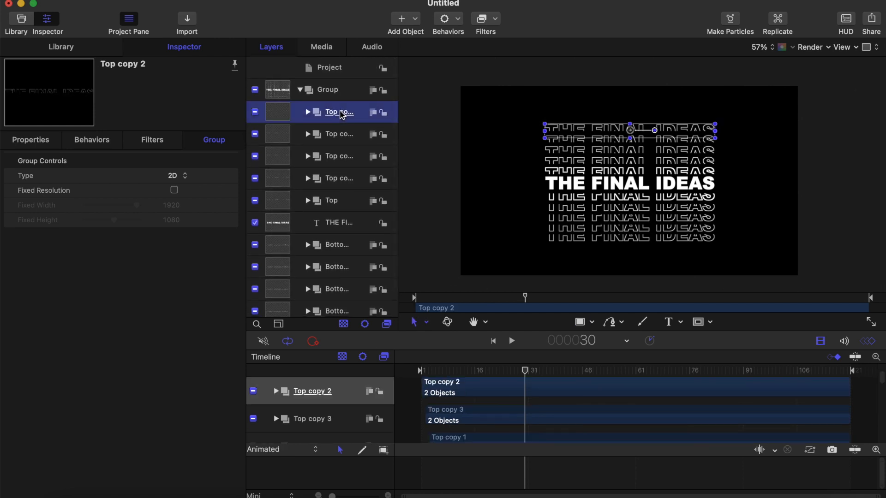
key(alt+bracketright)
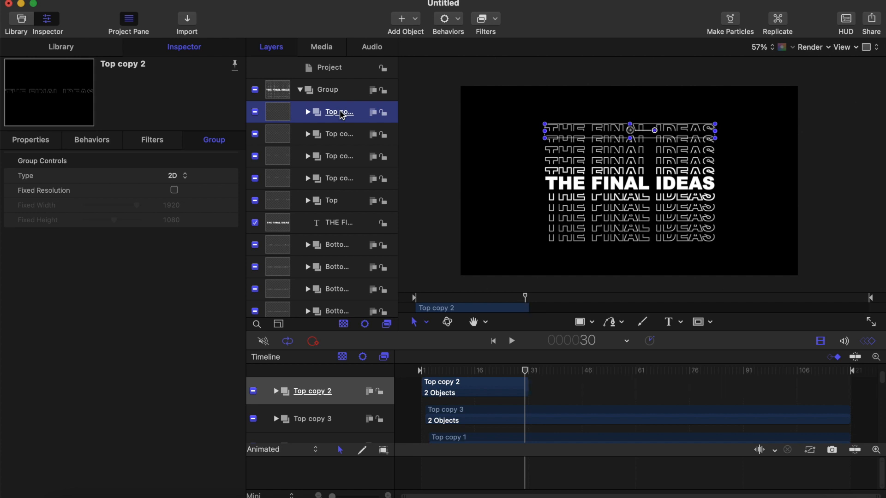
- Set the out point of the Top copy 3 group to frame 31 and of the Top copy 1 group to frame 32
click(342, 133)
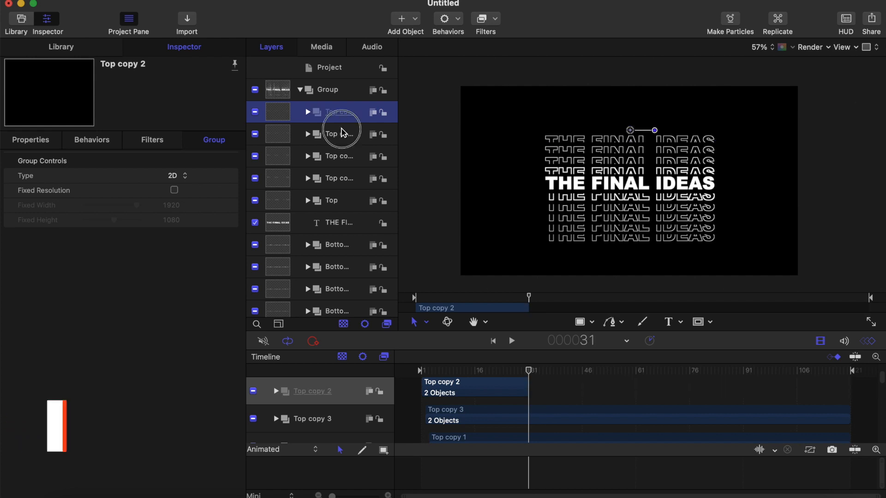
key(o)
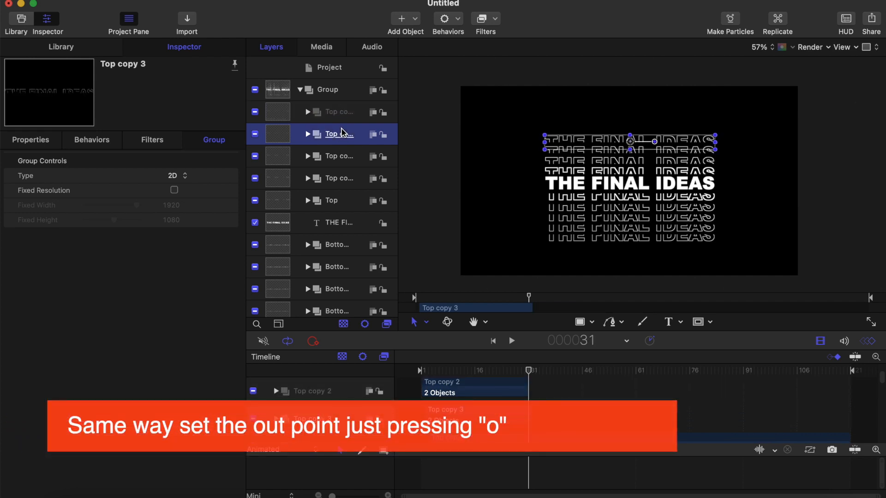
key(Right)
click(342, 159)
key(o)
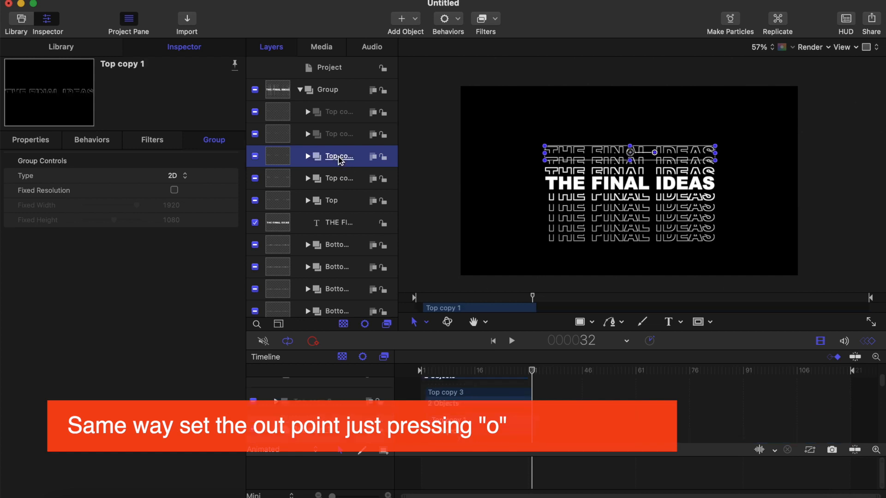
- Set the out point of the Top copy group to frame 33 and of the Top group to frame 34
key(Right)
click(343, 180)
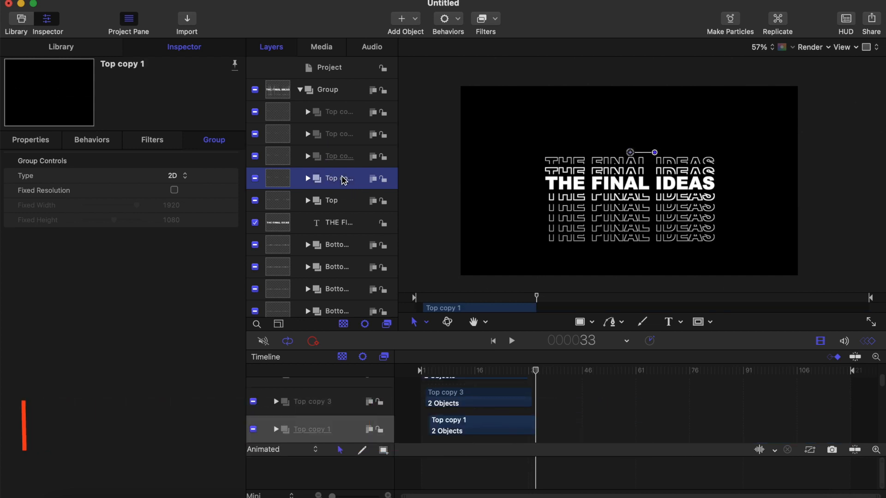
key(o)
key(Right)
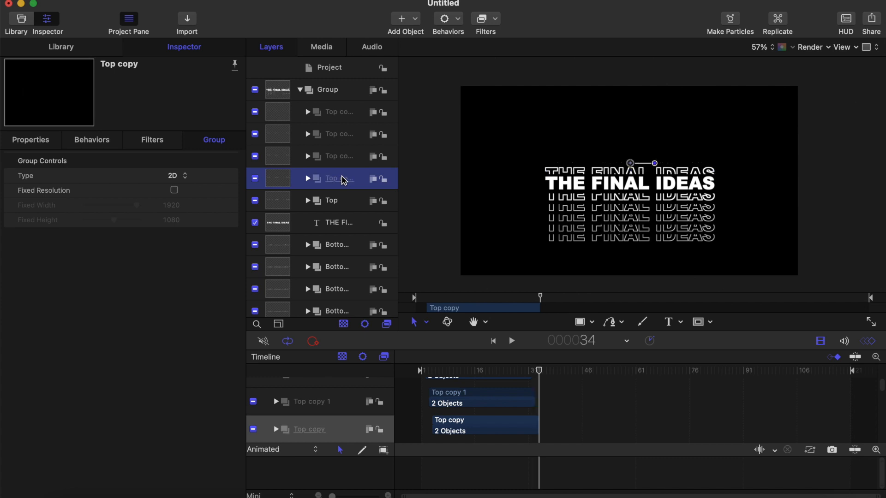
click(343, 202)
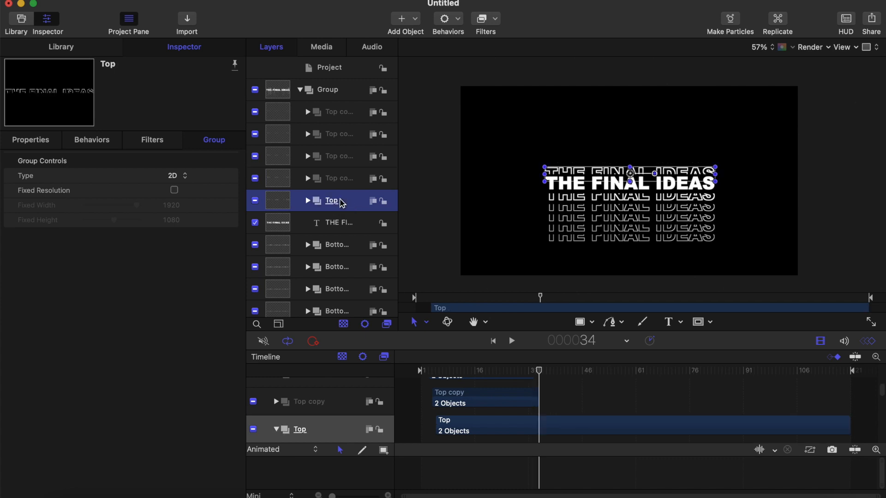
key(o)
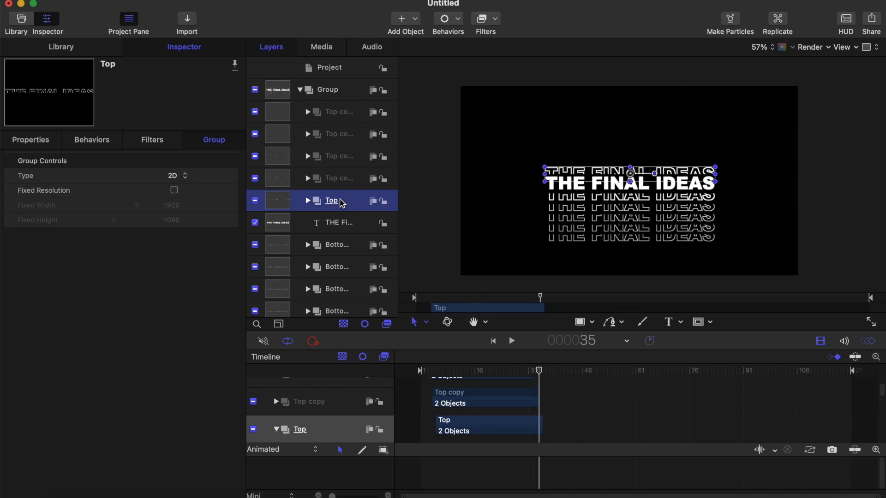
- Set the out point of the Bottom copy 3 group to frame 35 and of the Bottom copy 2 group to frame 36
click(344, 226)
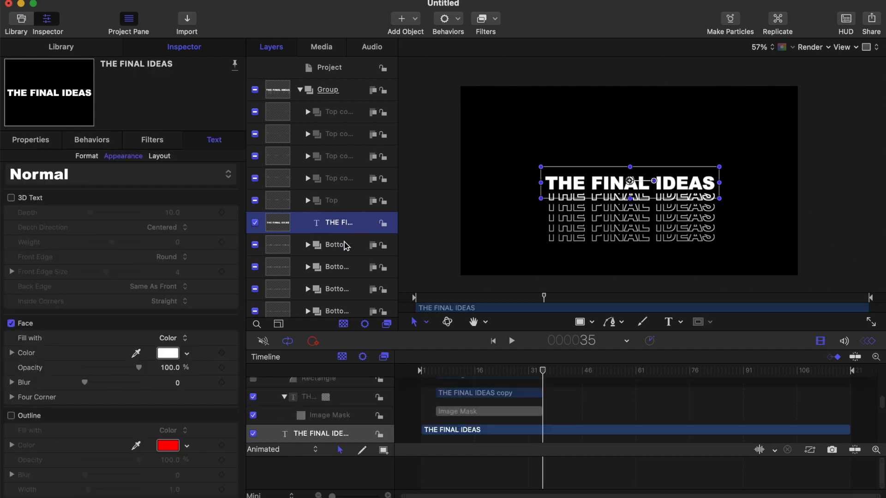
click(344, 245)
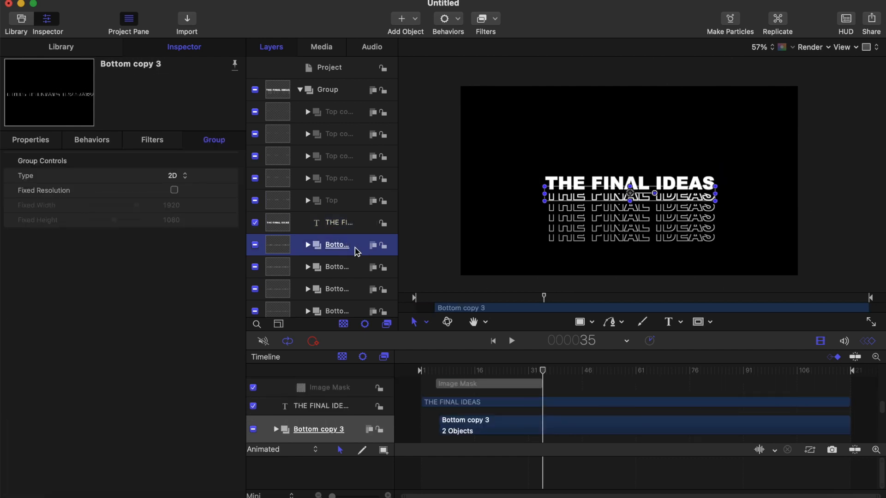
key(Right)
key(o)
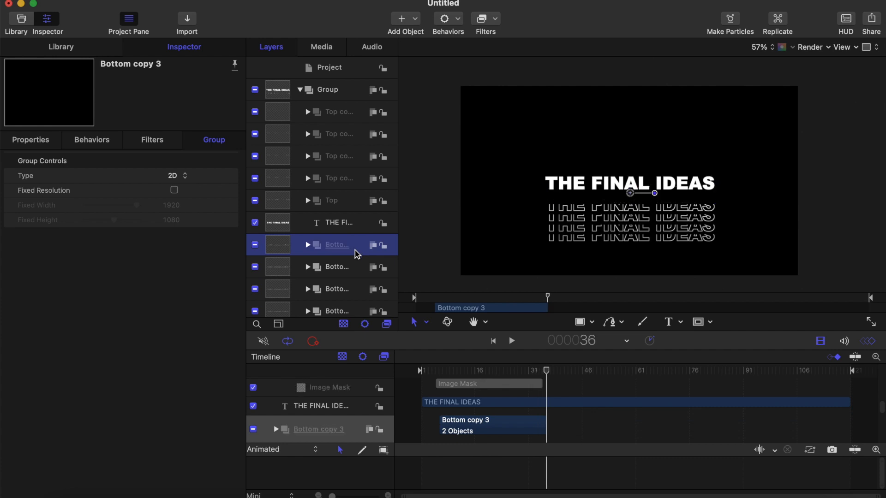
click(350, 268)
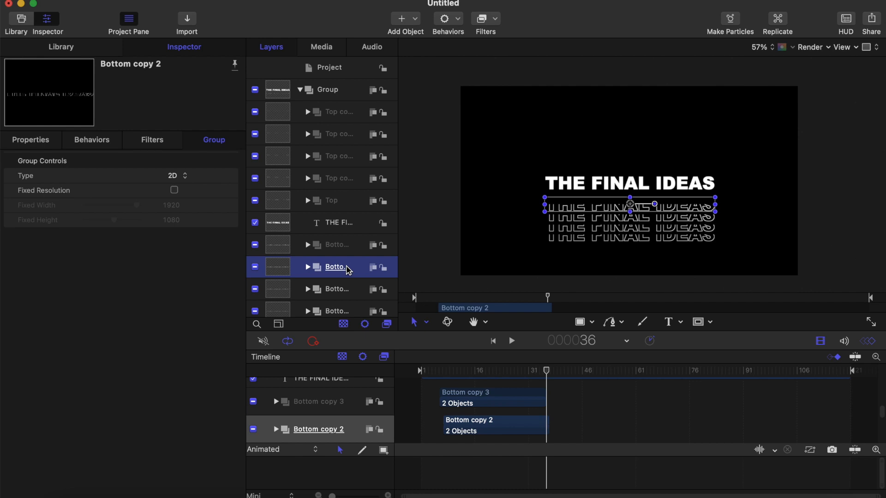
key(Right)
- Set the out point of the Bottom copy 1 group to frame 37 and of the Bottom copy group to frame 38
click(339, 291)
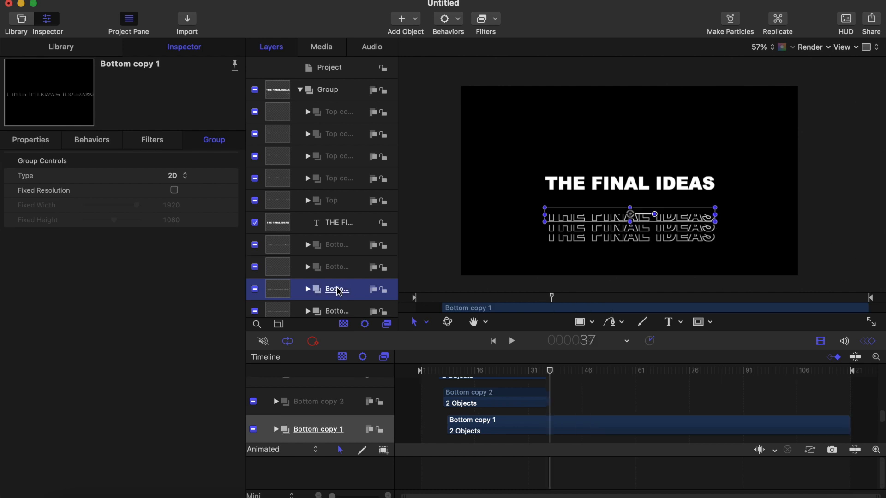
key(o)
key(Right)
scroll(339, 291, down, 2)
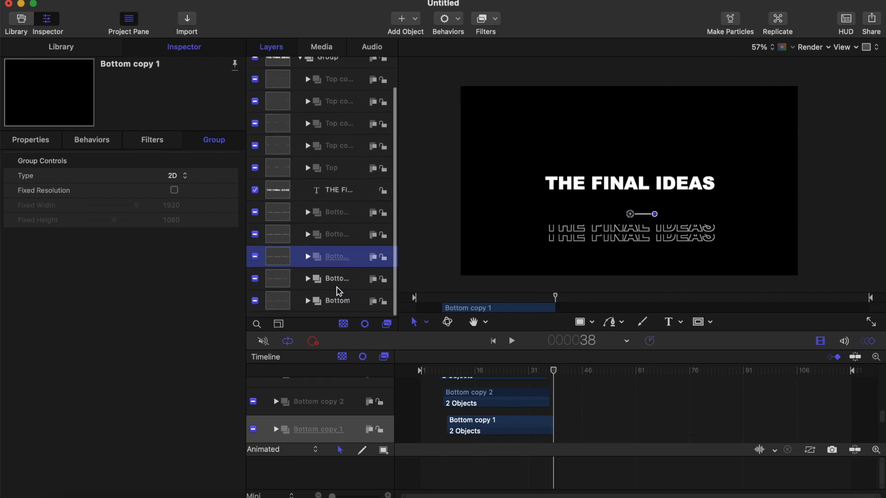
click(339, 290)
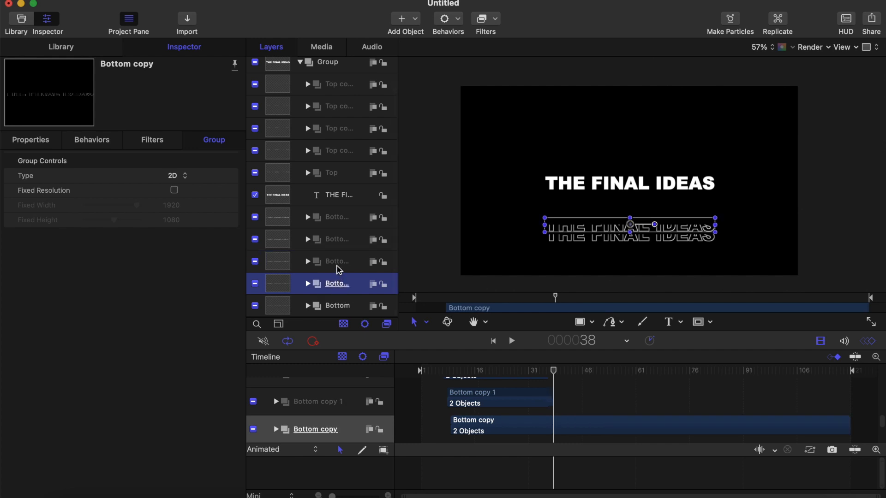
key(o)
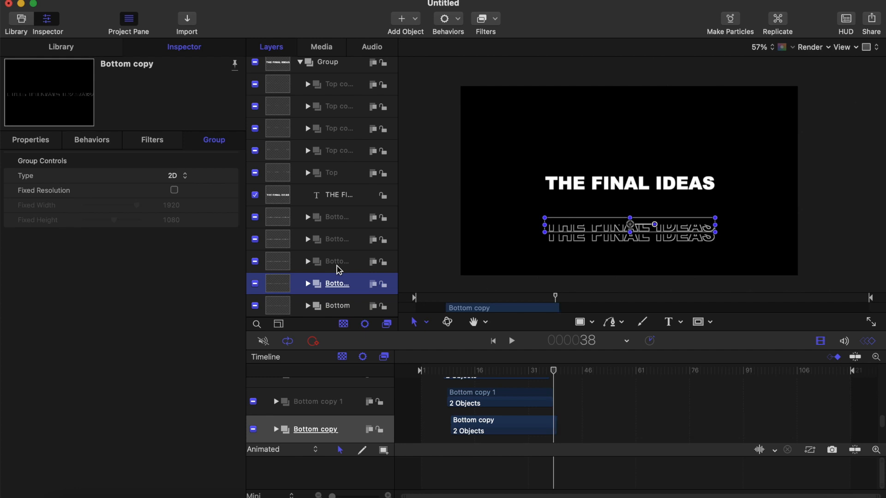
- Set the out point of the Bottom group to frame 39
key(Right)
click(337, 306)
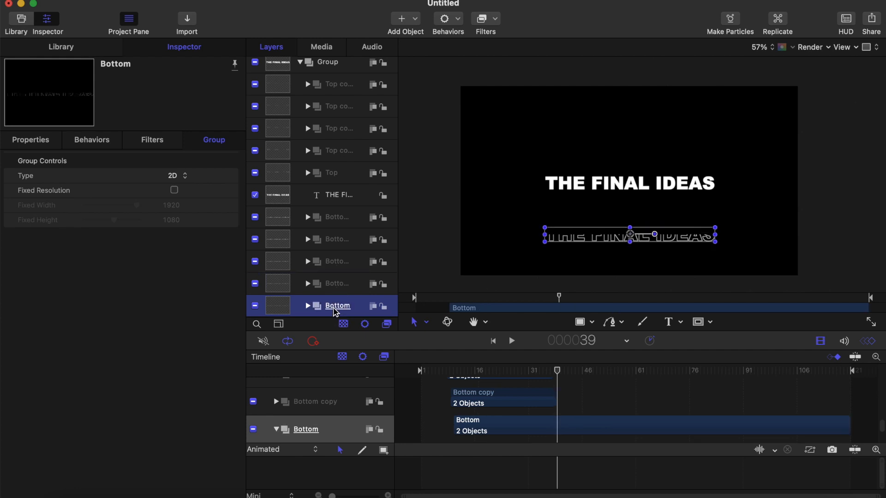
key(o)
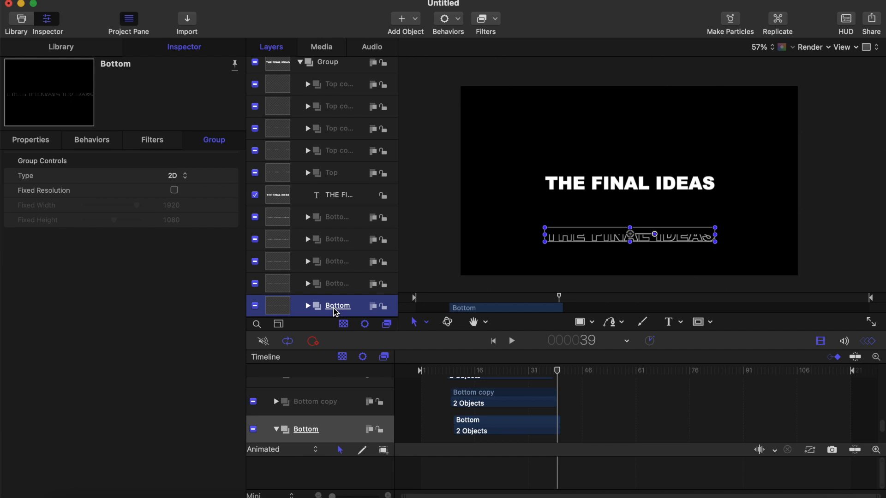
key(Right)
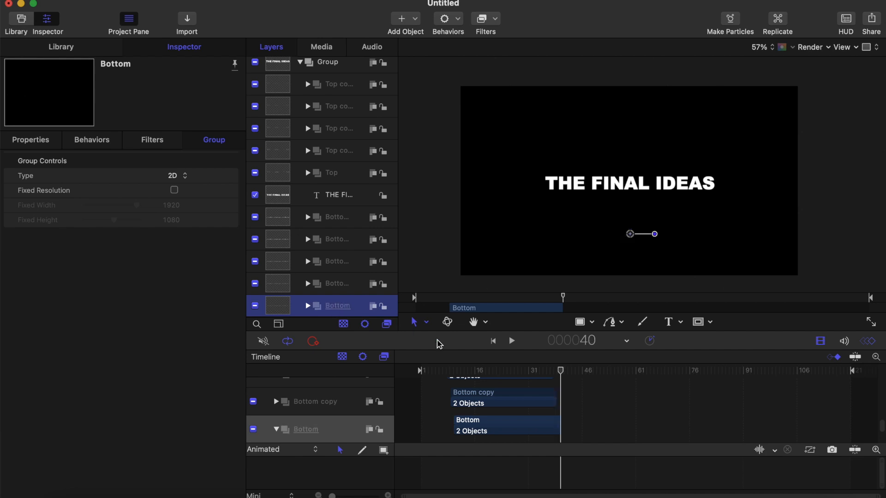
- Replay the title from the first frame to check the staggered appearance of the outlined rows
drag(472, 370, 318, 367)
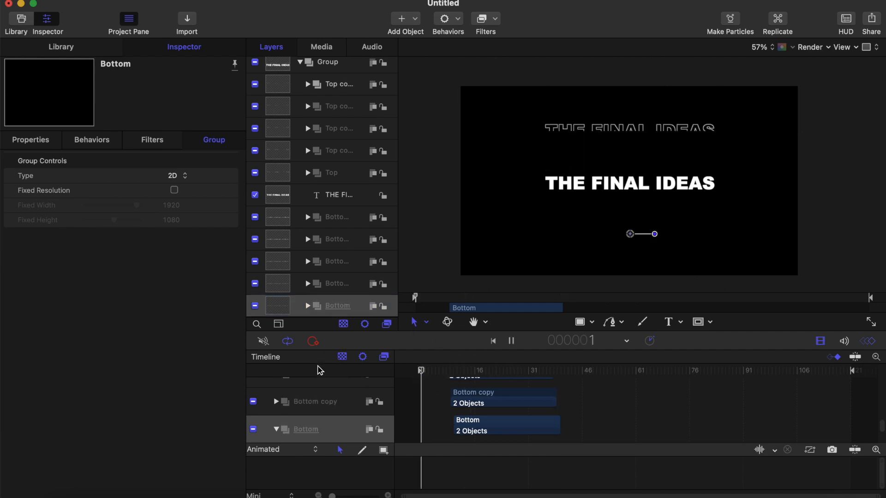
key(space)
key(space)
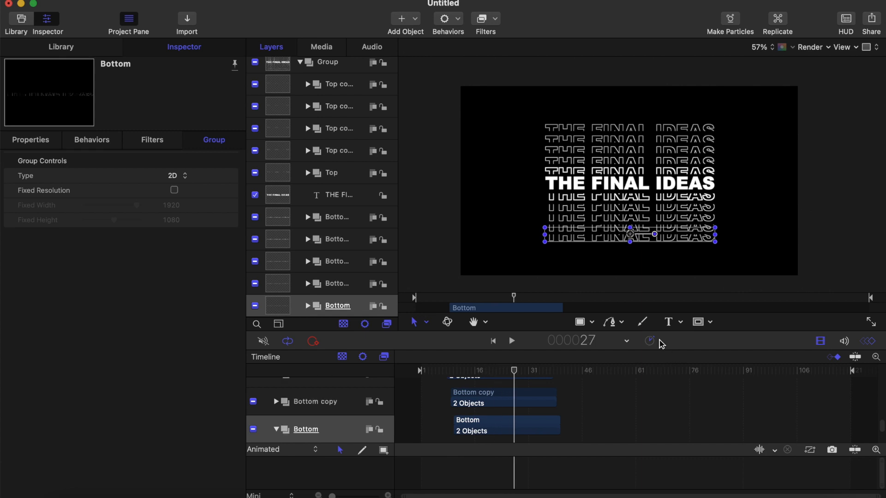
click(581, 322)
drag(514, 370, 340, 386)
key(space)
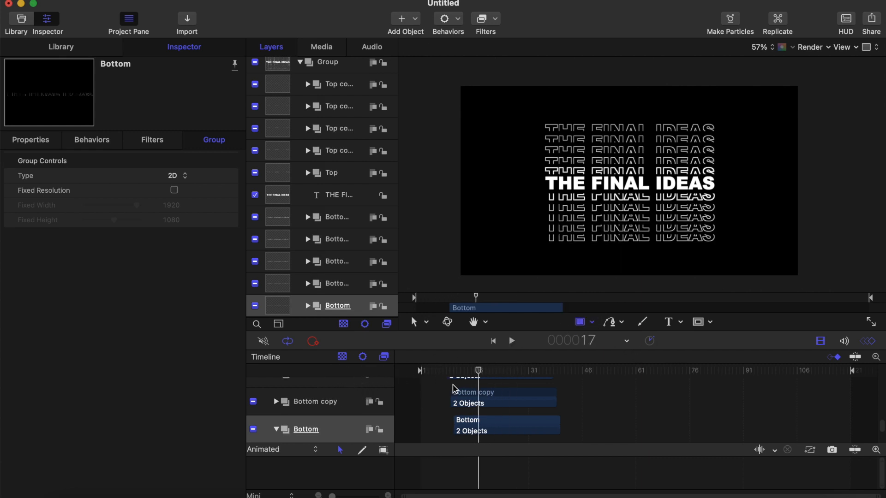
- Collapse the main Group and shift its whole bar about four frames later so it starts at about frame 5
scroll(455, 390, up, 5)
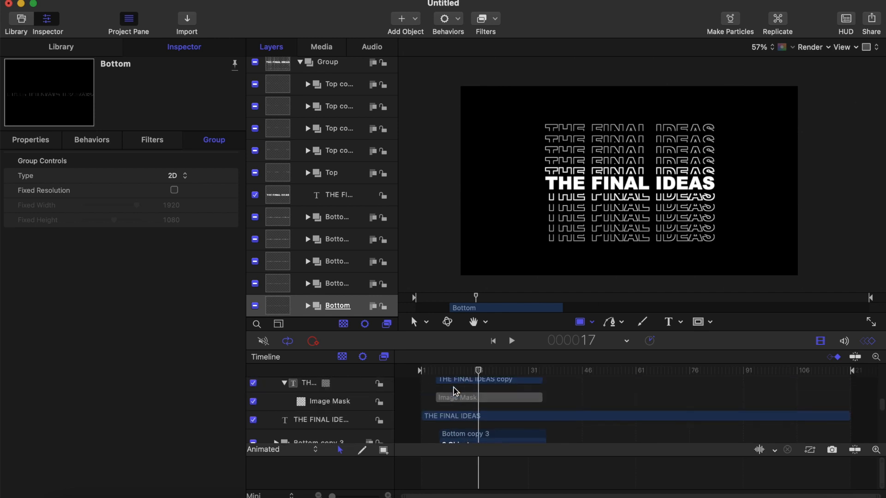
scroll(456, 392, down, 3)
scroll(346, 174, up, 2)
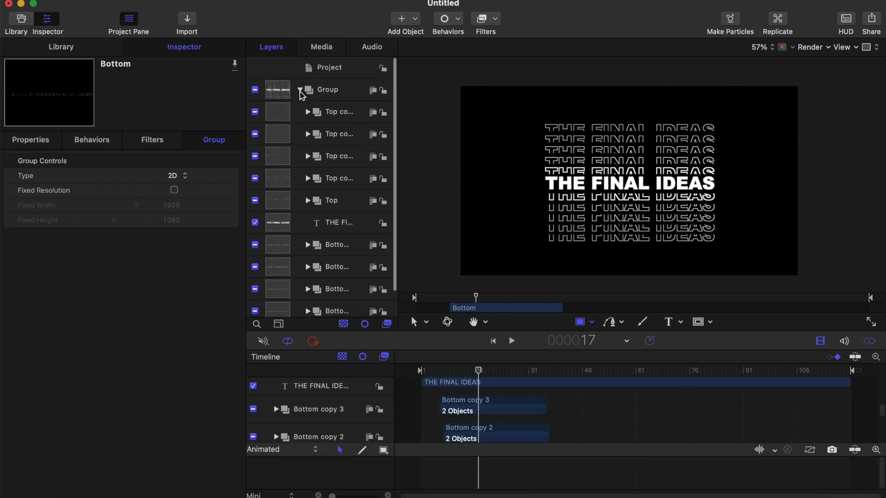
click(301, 90)
click(318, 90)
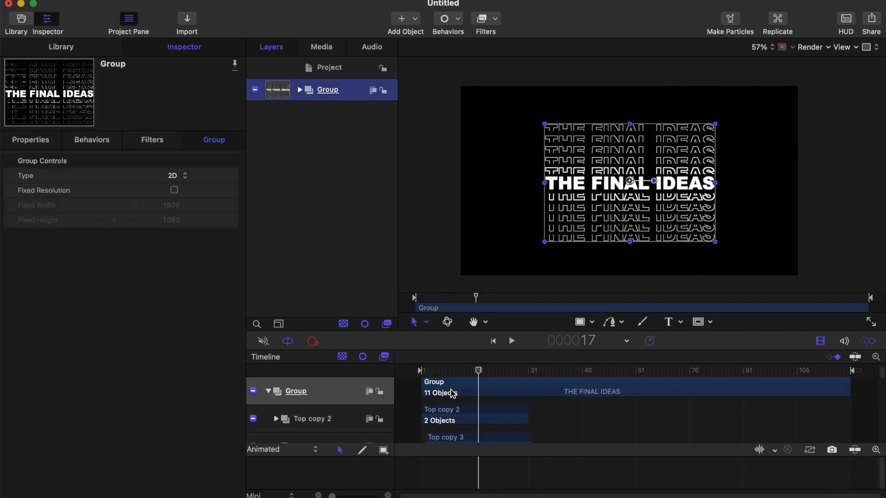
drag(453, 393, 466, 394)
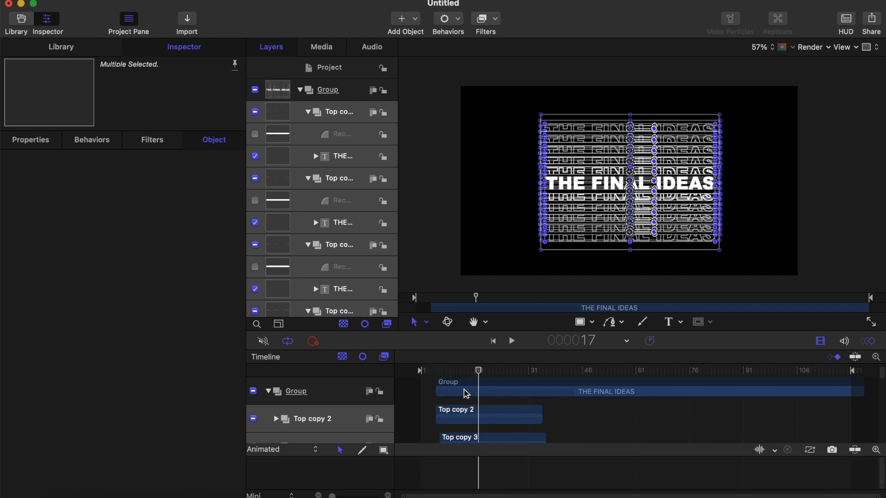
- Replay the title from the first frame with the on-canvas handles hidden and stop at frame 9
drag(431, 372, 402, 369)
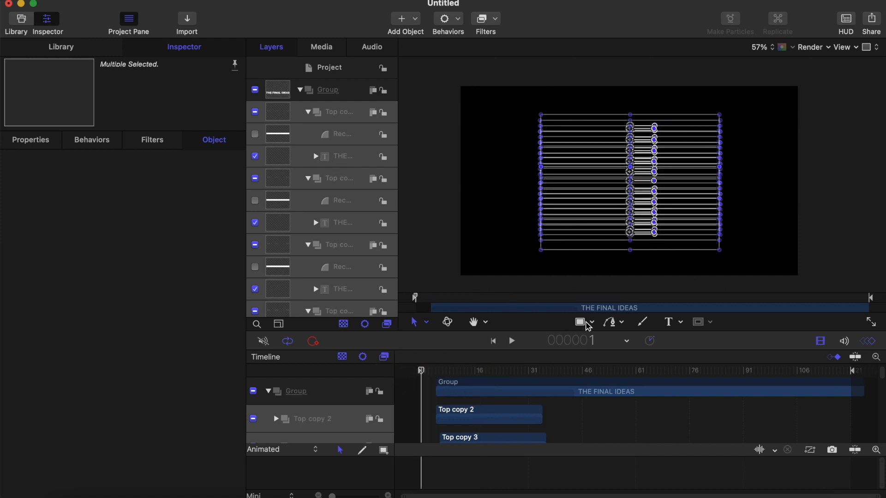
click(581, 323)
drag(420, 371, 390, 370)
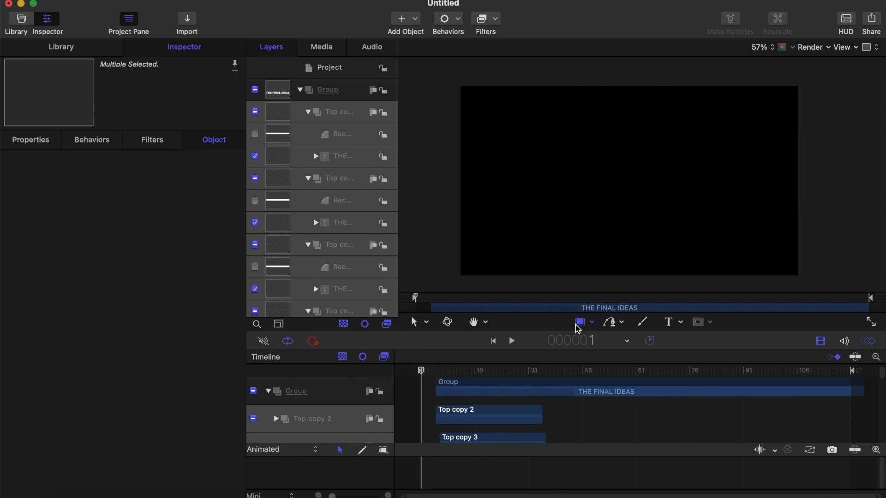
click(334, 91)
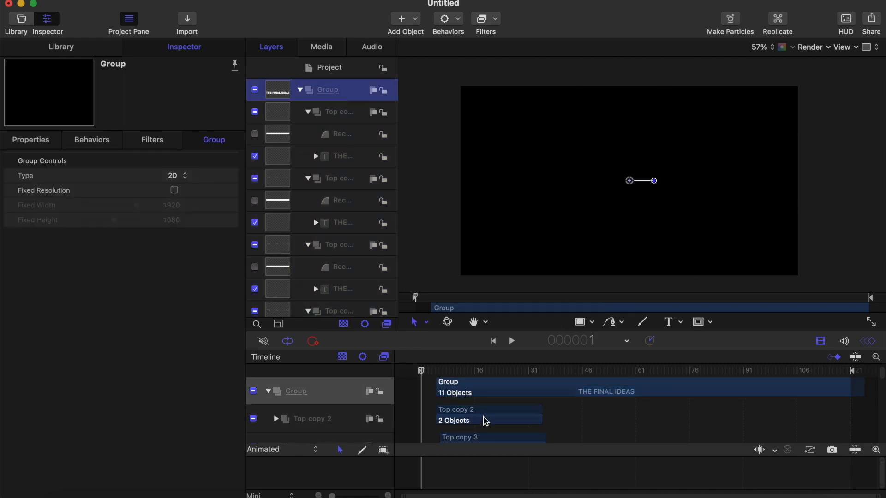
drag(420, 369, 388, 368)
key(space)
key(space)
key(r)
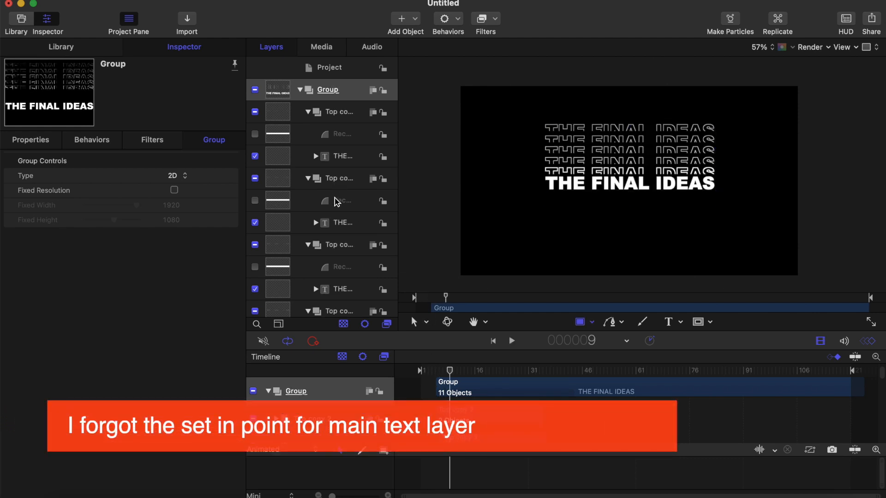
- Set the in point of the solid THE FINAL IDEAS text layer to frame 9
click(342, 225)
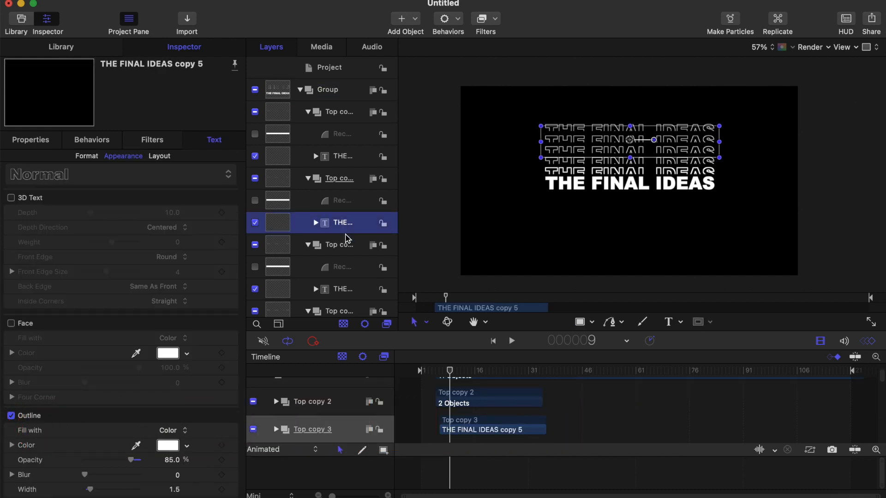
scroll(347, 239, down, 5)
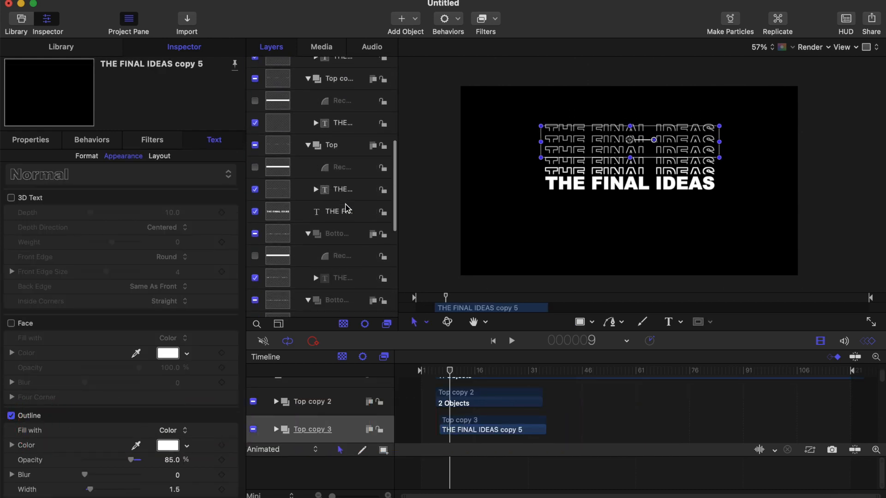
scroll(347, 210, down, 3)
click(347, 188)
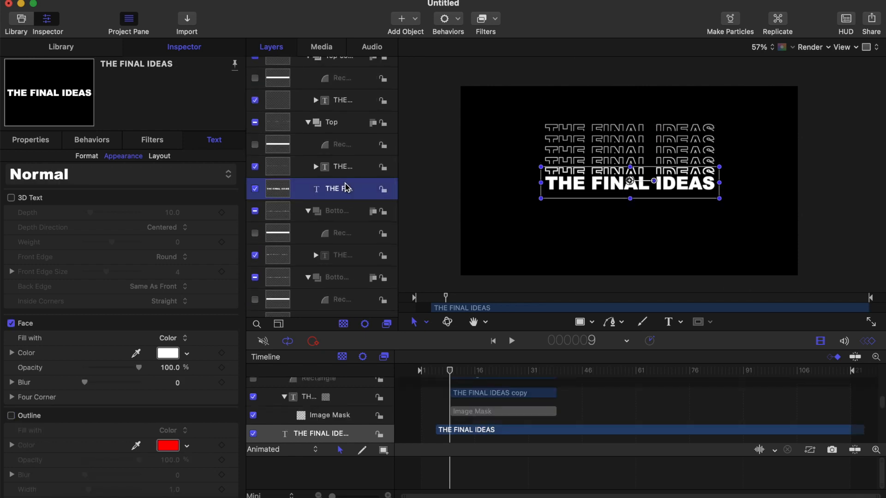
key(alt+bracketleft)
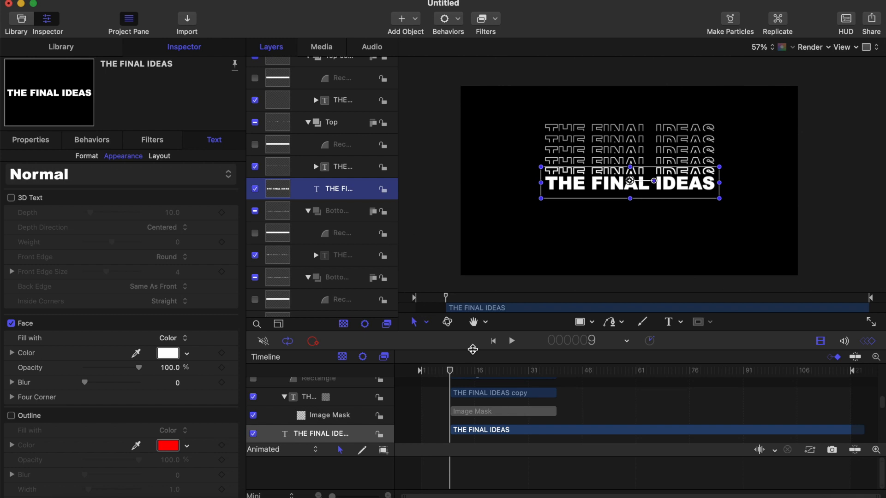
- Replay the title from the first frame to check when the solid text appears among the outlined rows
click(342, 369)
key(Home)
key(space)
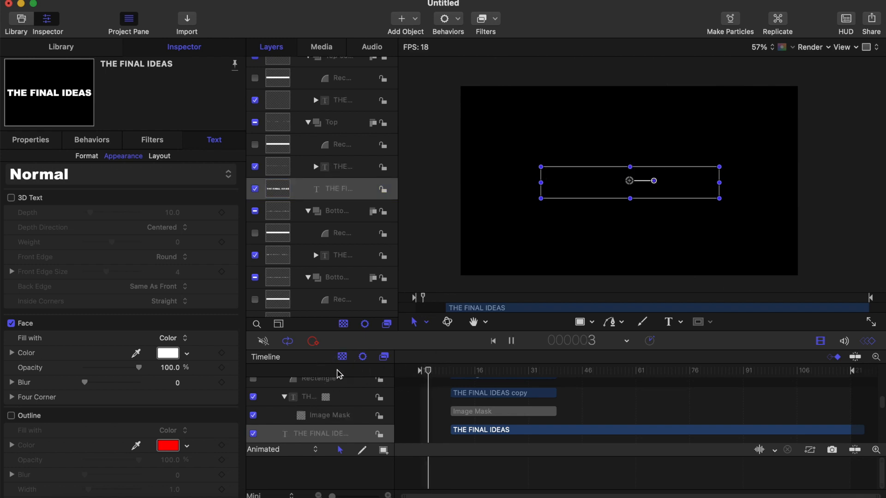
click(581, 322)
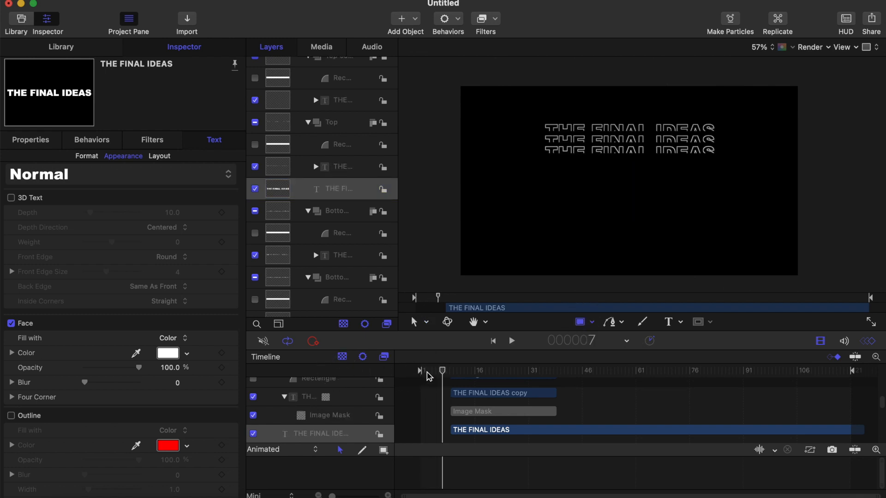
key(Home)
key(space)
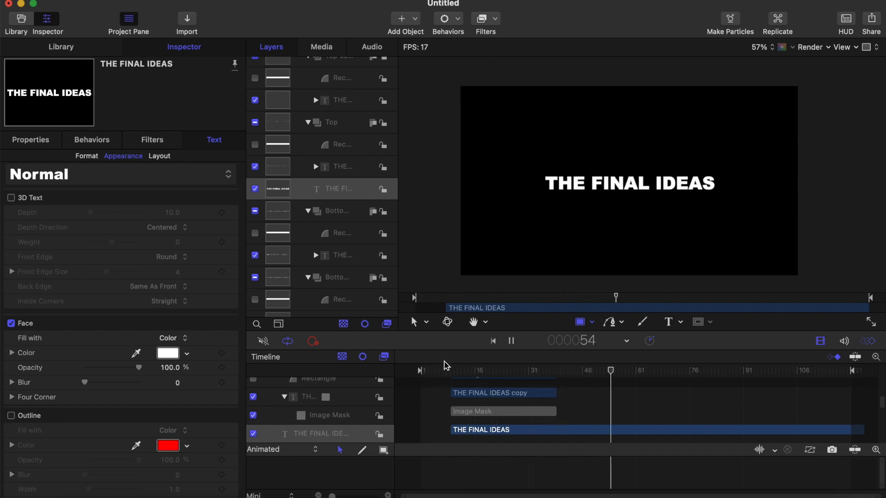
drag(441, 368, 349, 369)
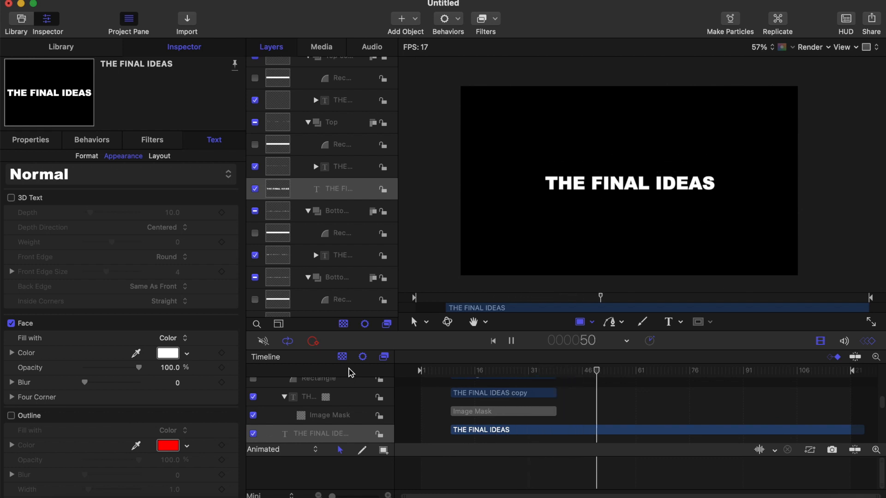
key(space)
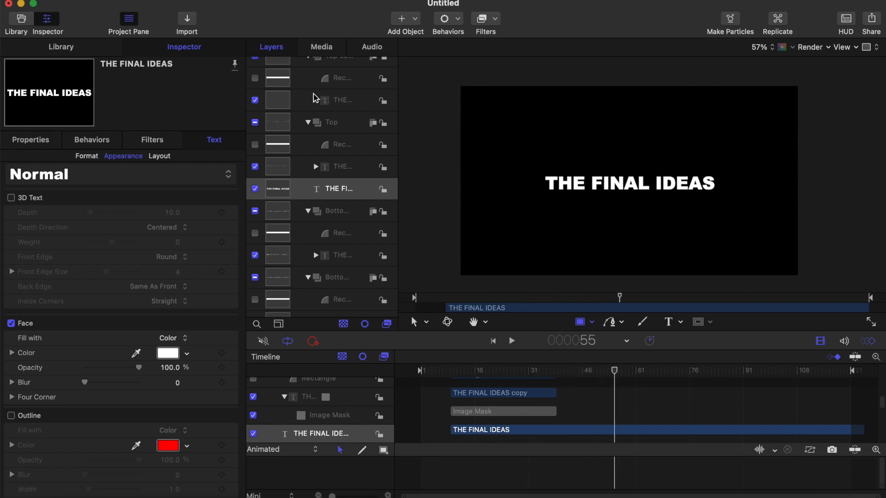
- Collapse the main Group in the layers list and add a Scale keyframe of 100% to it at frame 1
scroll(315, 98, up, 5)
click(300, 90)
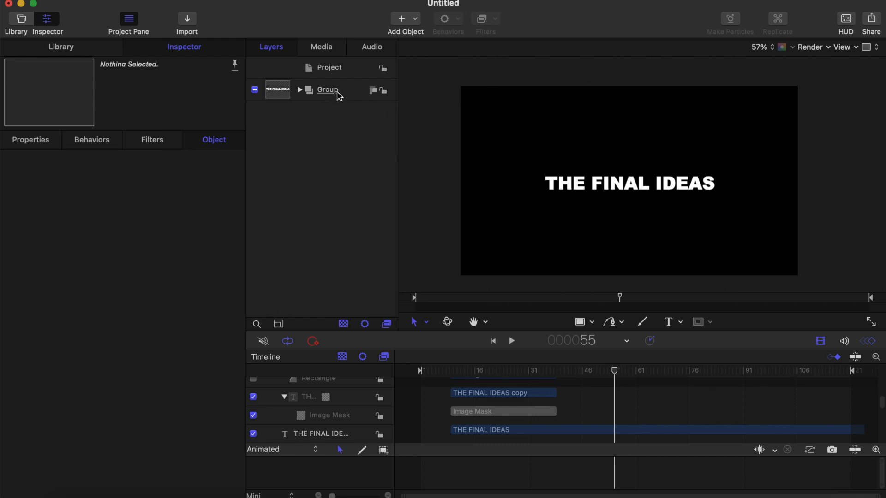
click(340, 97)
drag(508, 369, 365, 373)
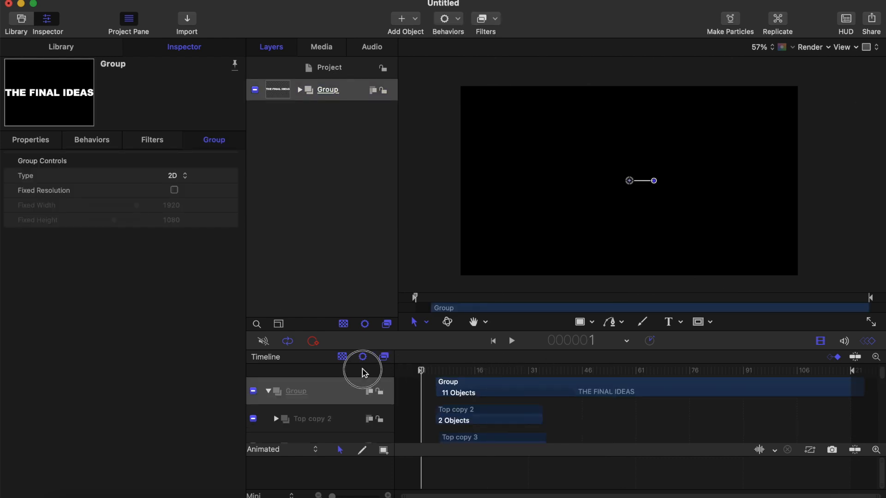
mouse_move(425, 375)
mouse_down()
mouse_move(435, 374)
mouse_move(411, 372)
mouse_move(437, 371)
mouse_move(421, 371)
mouse_up()
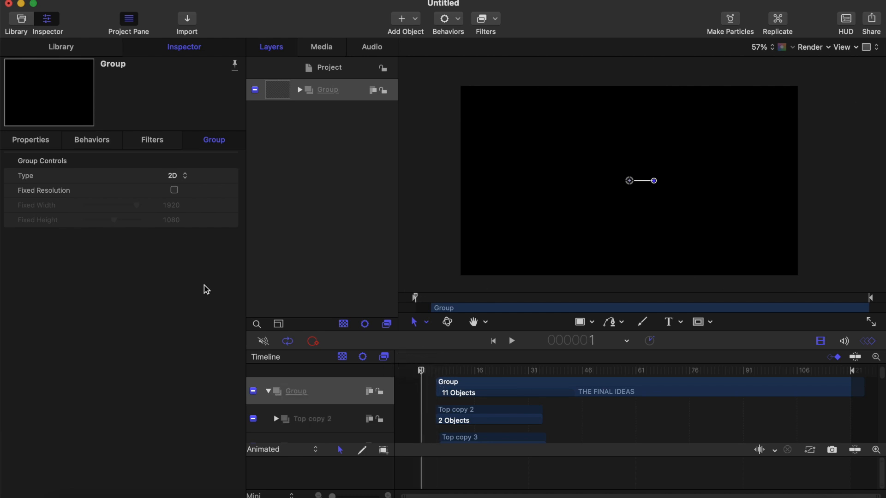
click(40, 140)
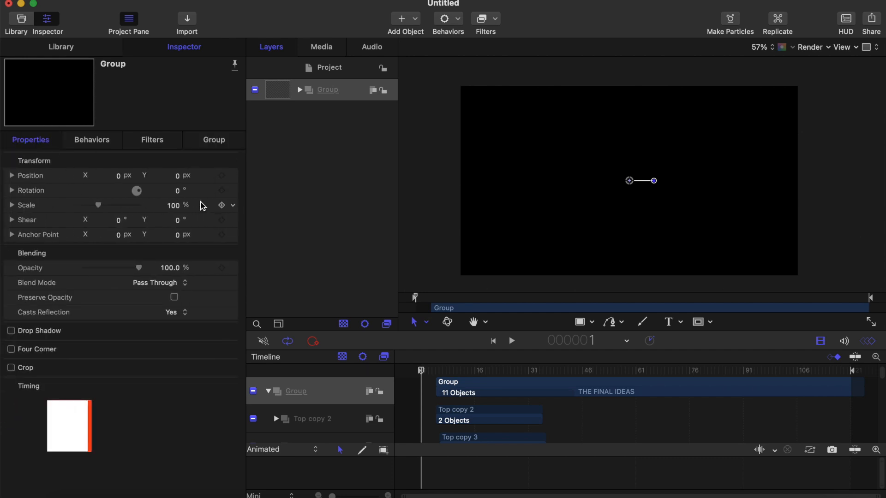
click(221, 206)
- Set the main Group's Scale to 130% at frame 60
drag(421, 372, 633, 395)
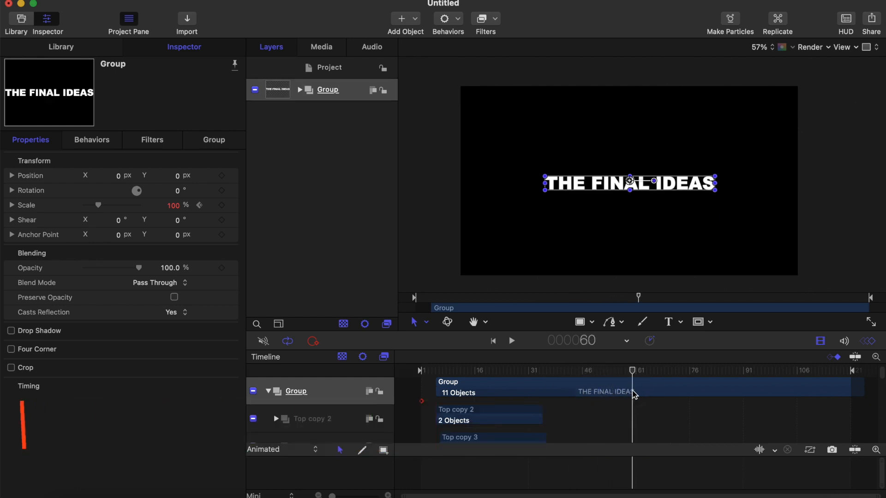
click(175, 206)
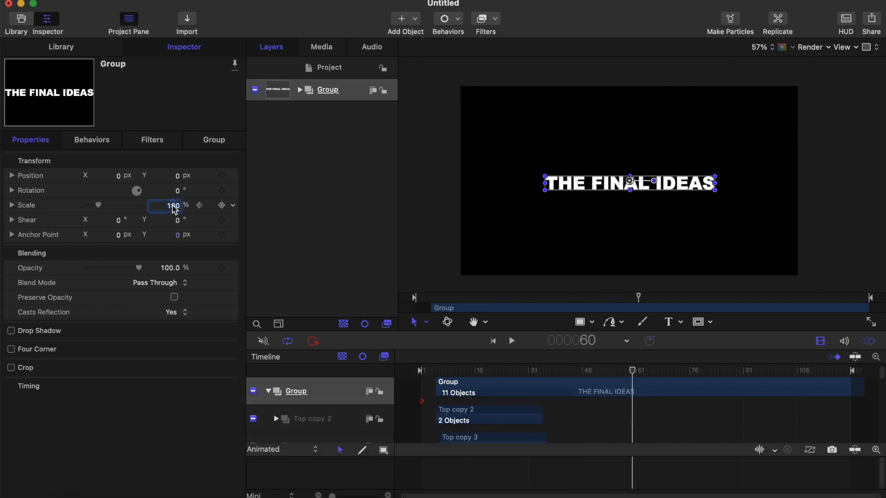
text(1)
key(Return)
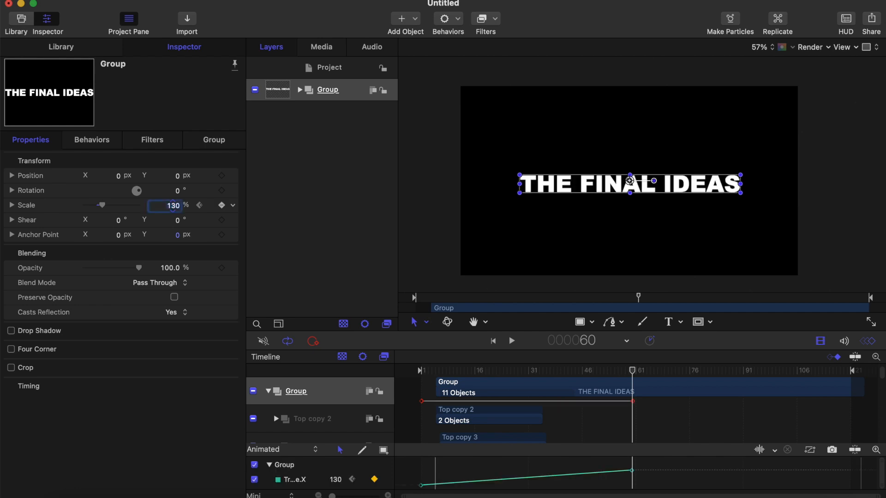
- Replay the title several times from the first frame to check the scale-up of the whole Group
click(580, 325)
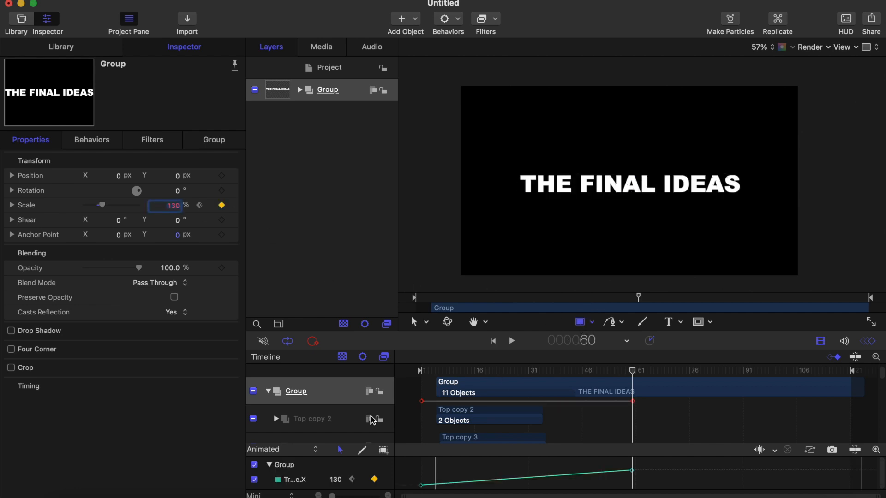
drag(428, 372, 278, 373)
key(space)
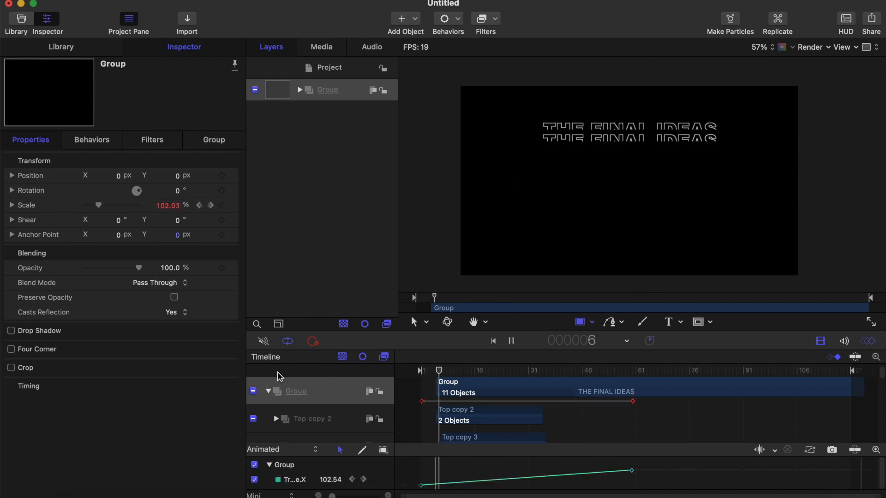
key(space)
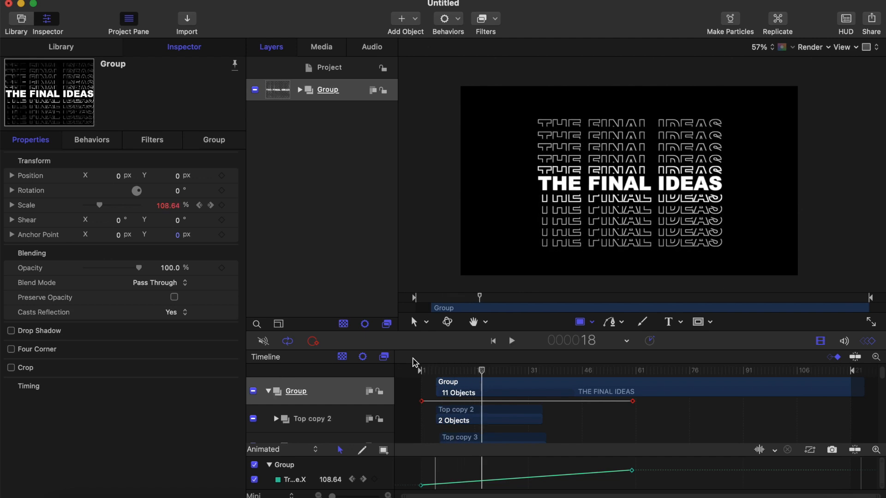
key(space)
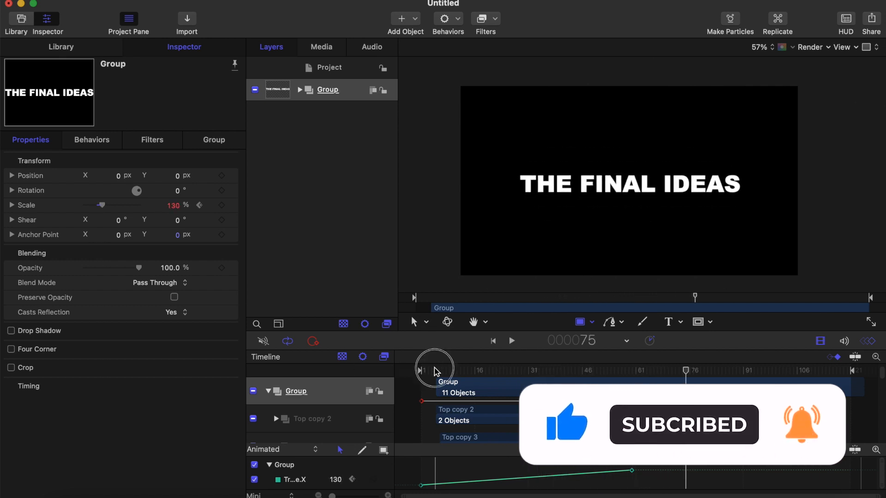
drag(435, 370, 329, 371)
key(space)
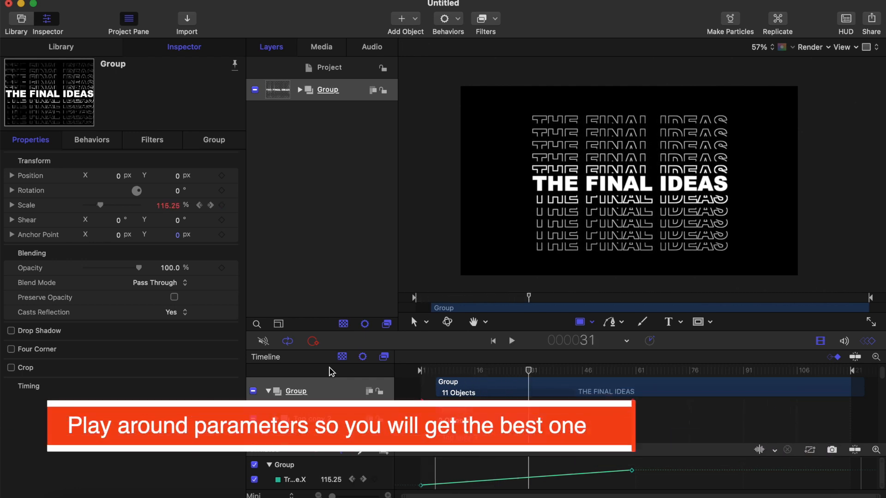
key(space)
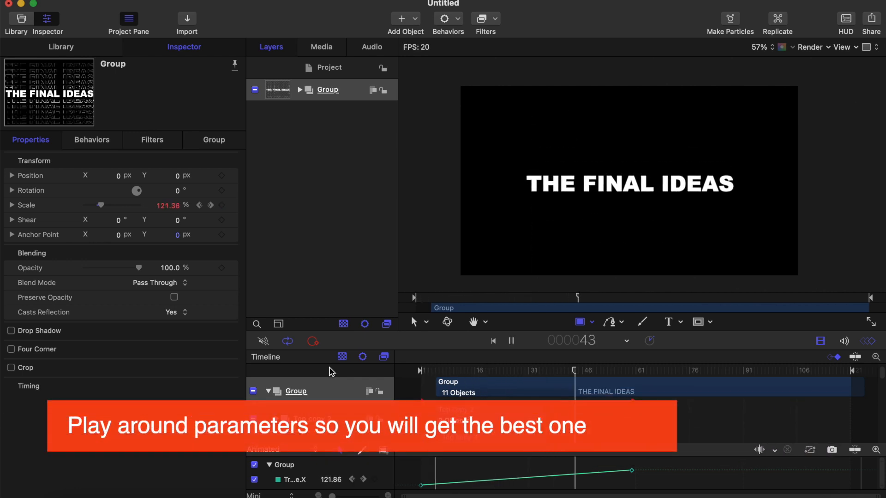
drag(442, 369, 335, 369)
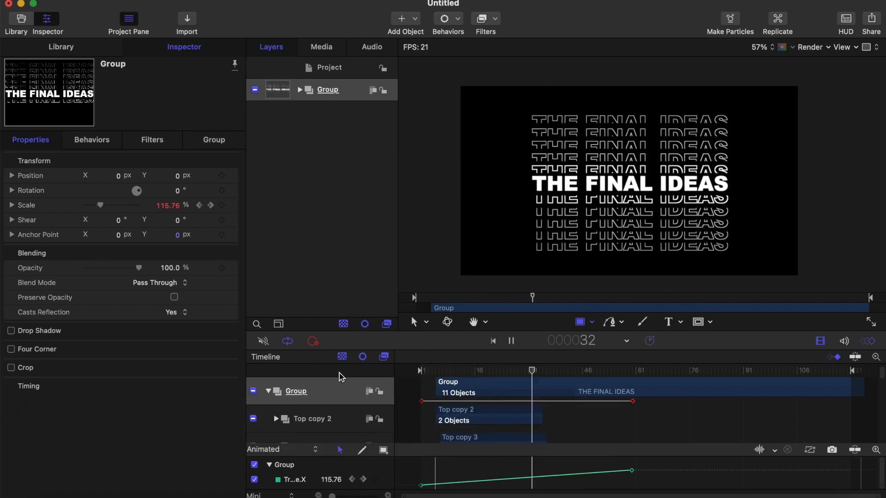
- Move the Group's second Scale keyframe to about frame 64 and return to the first frame
key(space)
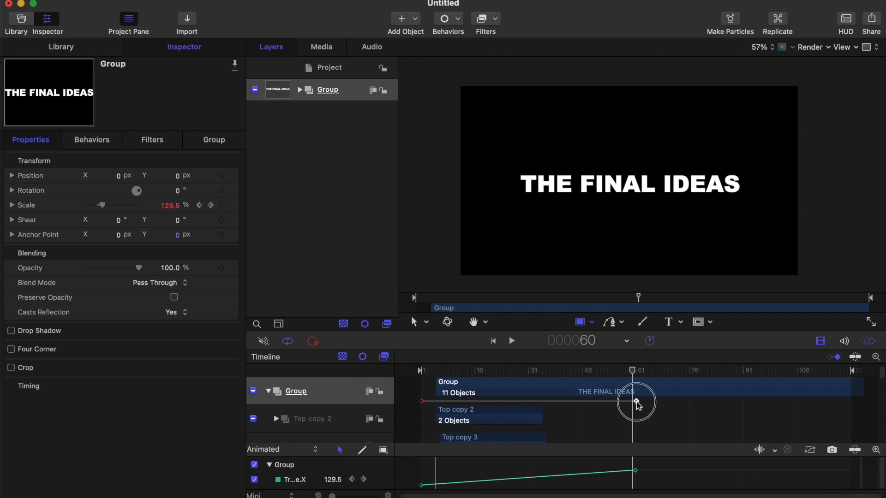
drag(637, 404, 648, 406)
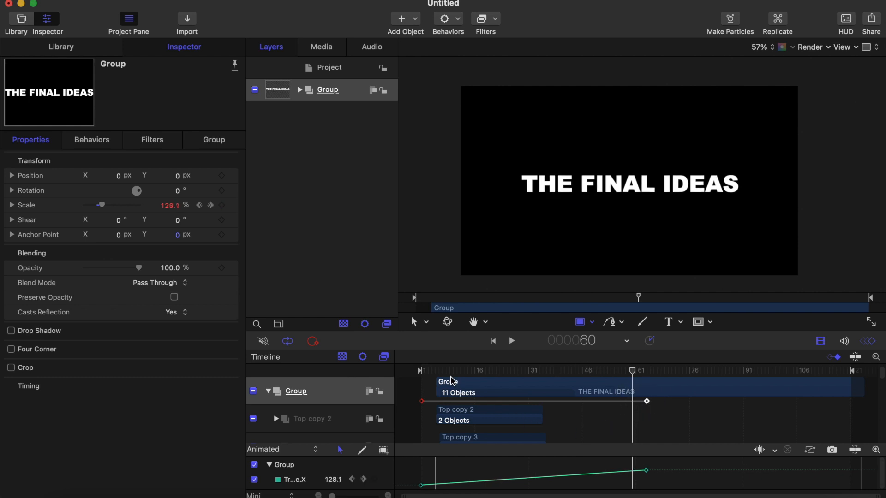
key(Home)
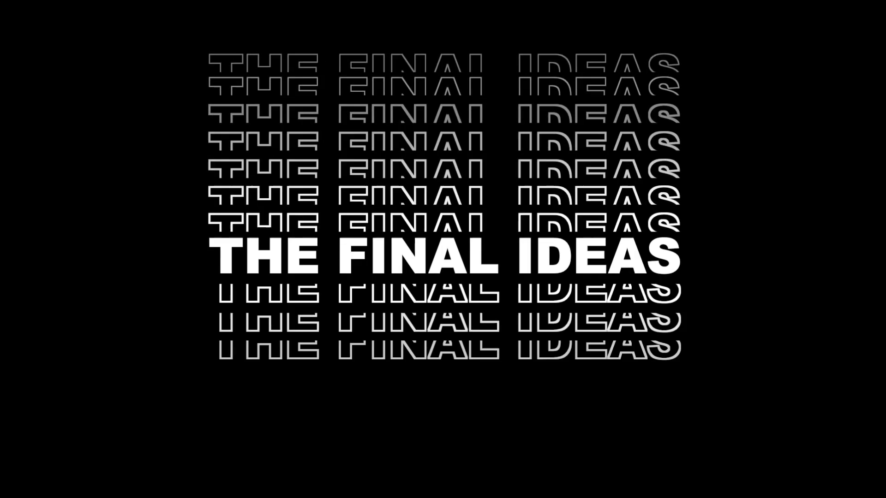